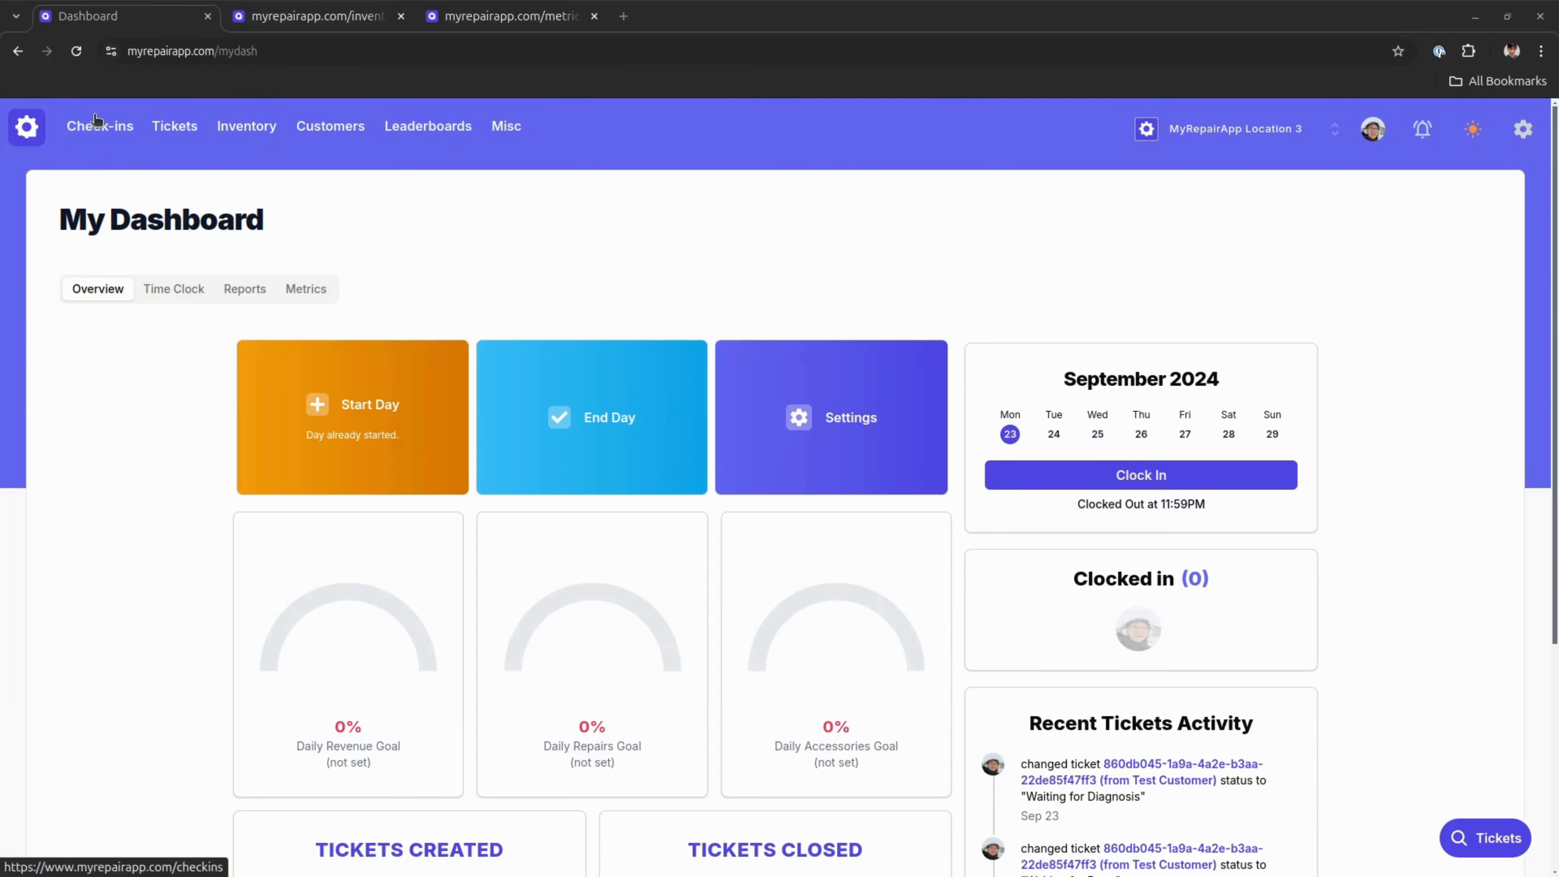
Start a repair check-in and assign the first existing customer found by searching for "test"
click(100, 125)
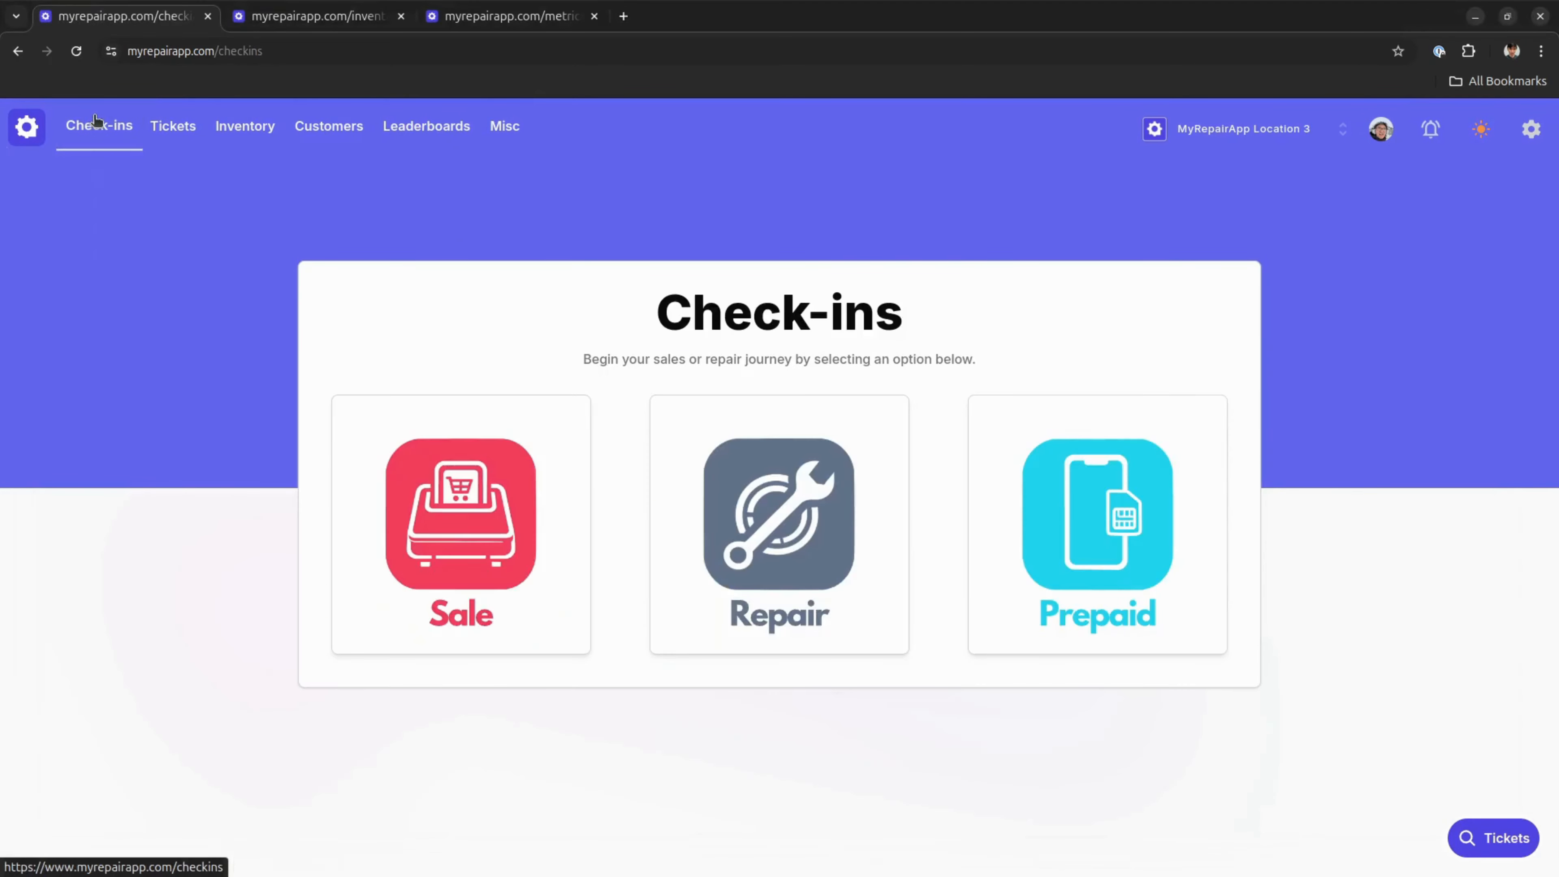
click(757, 456)
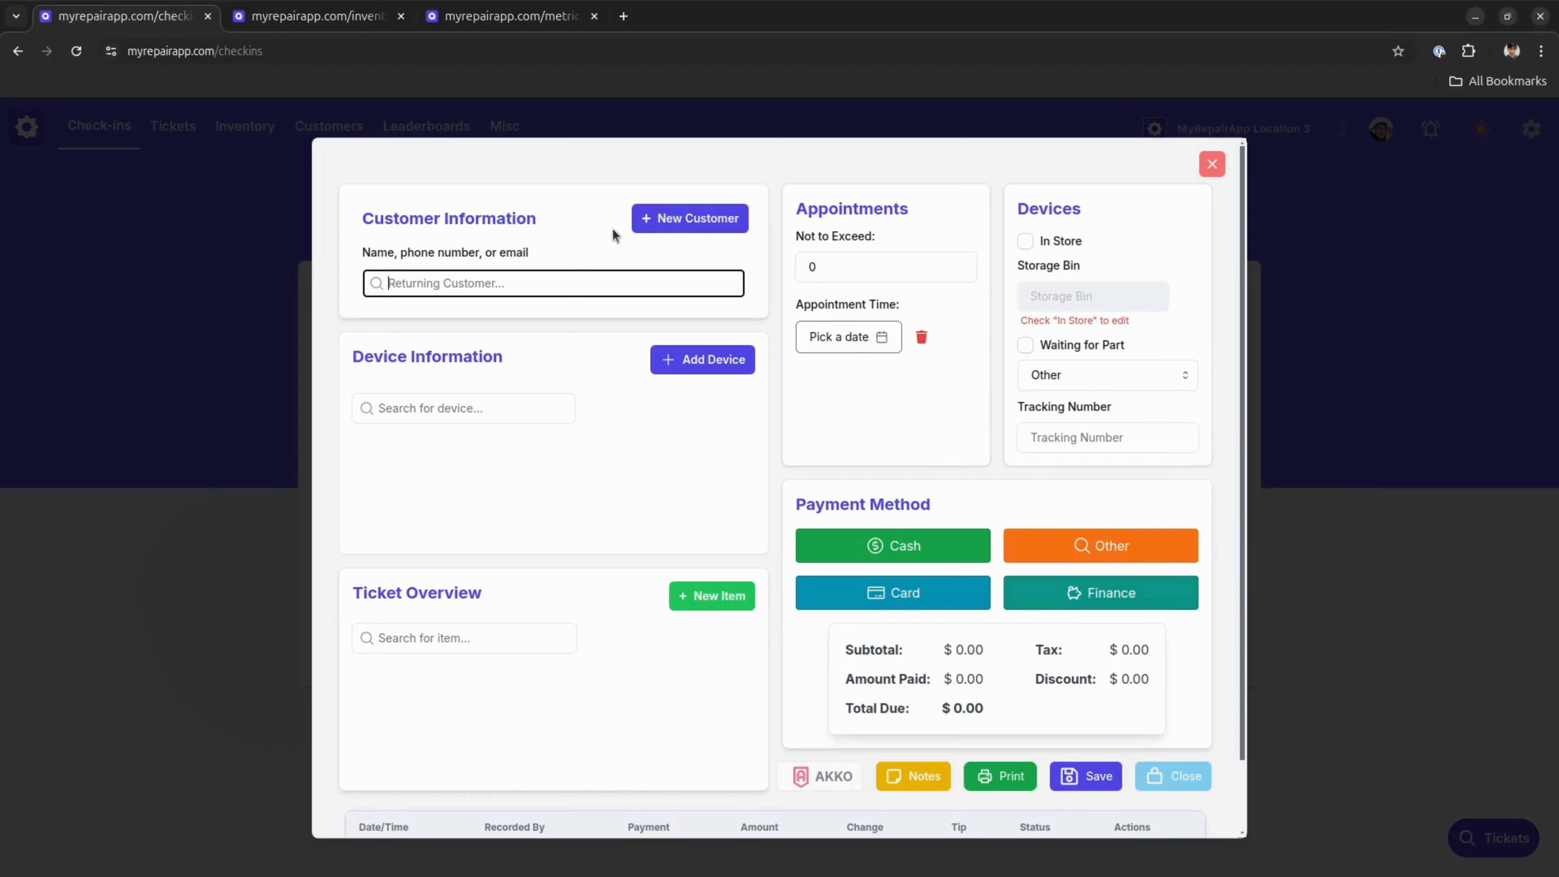
click(687, 218)
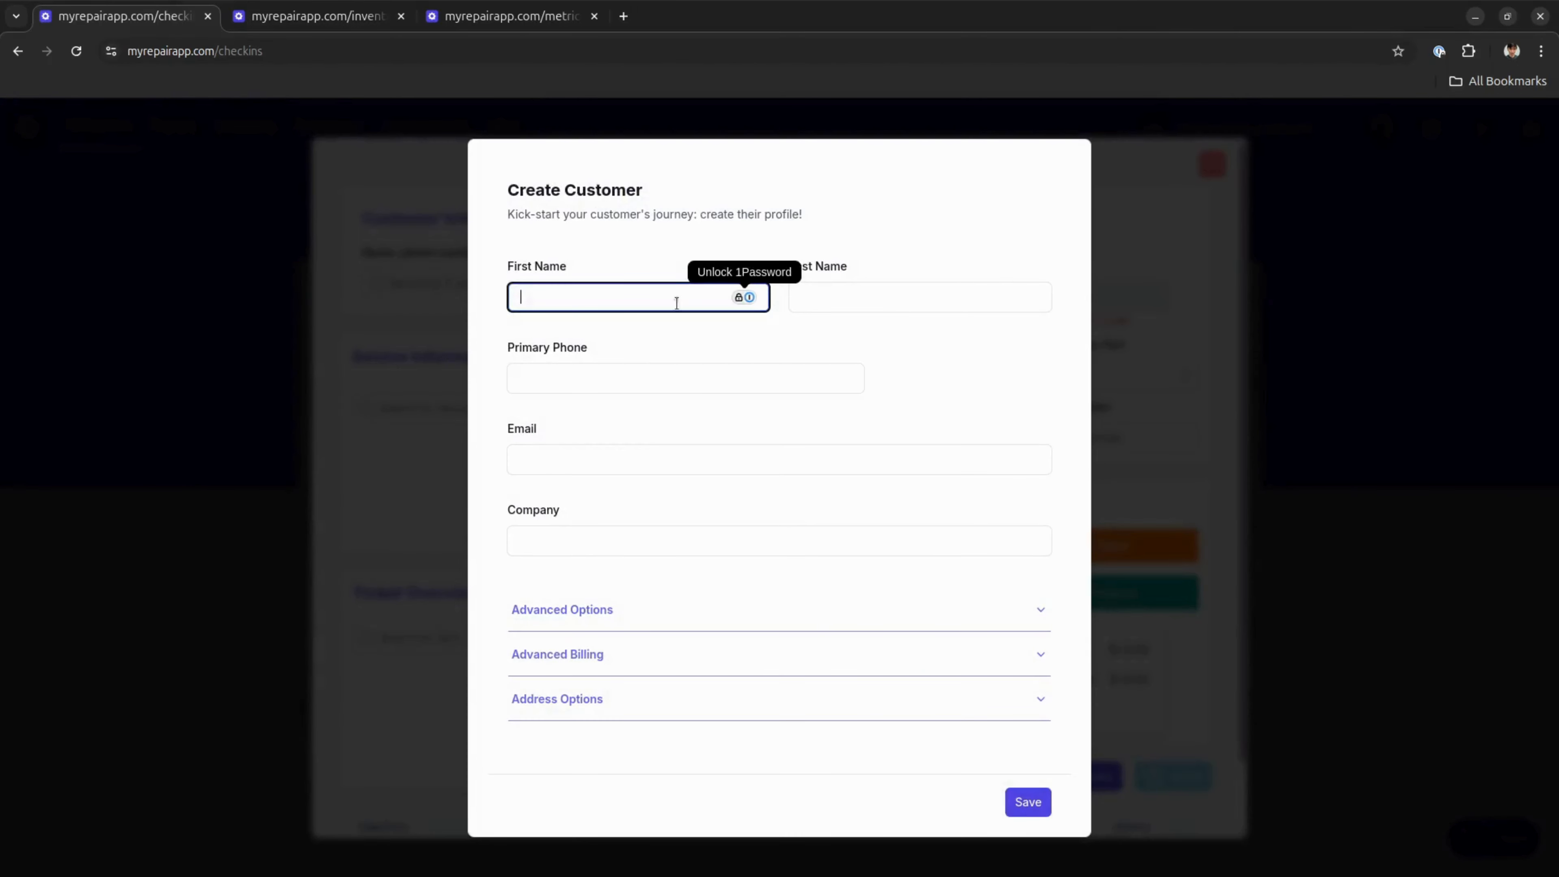
click(401, 317)
text(test)
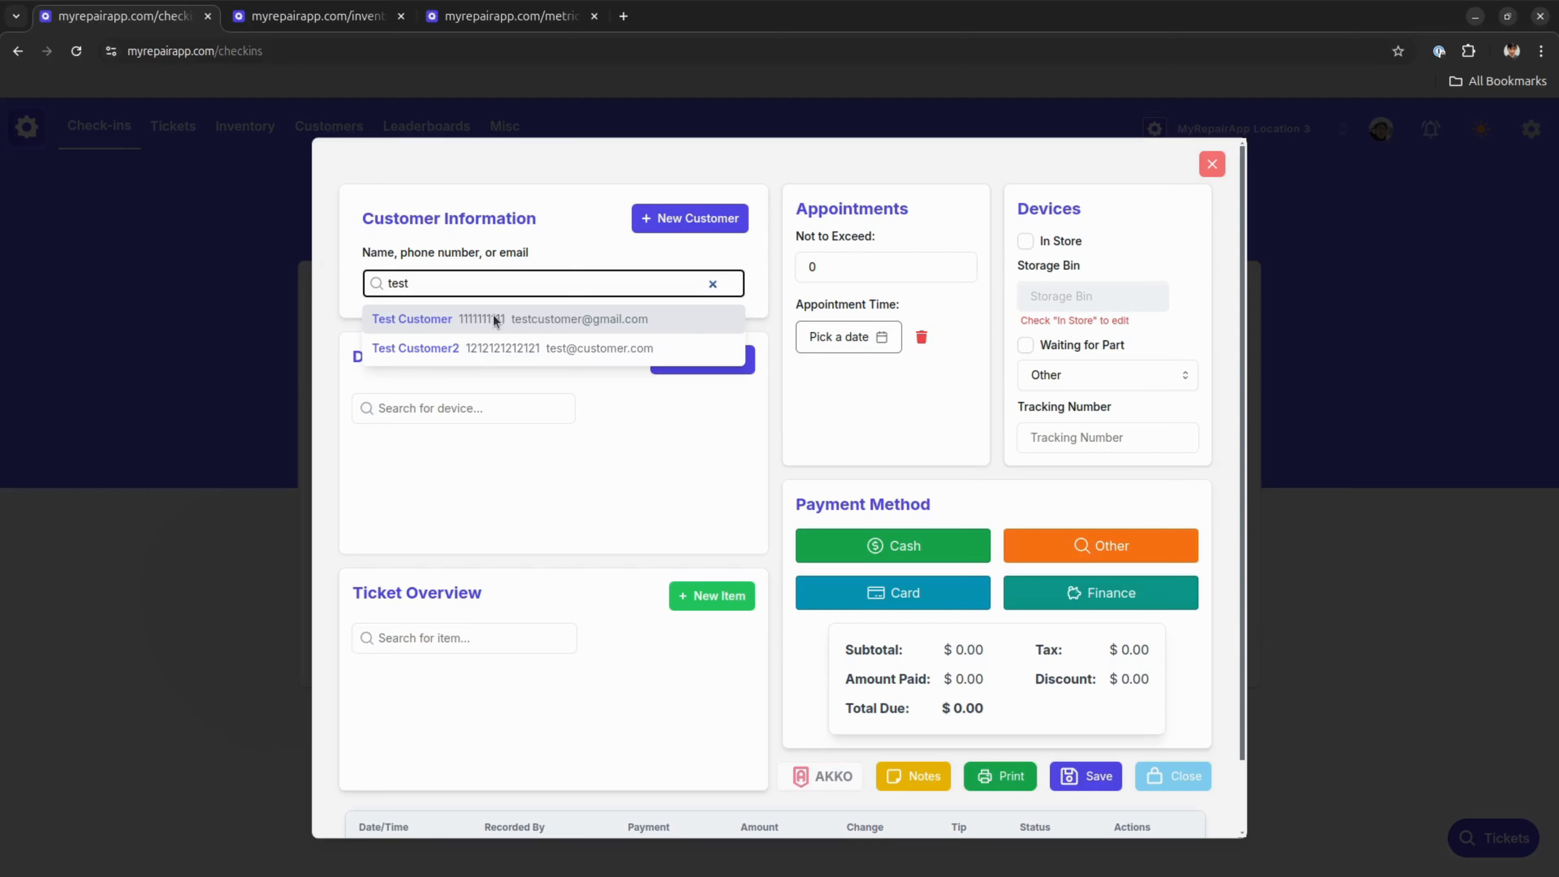
click(472, 318)
Search the devices for "iphone 11" and add the iPhone 11 to the ticket's device information
scroll(463, 403, down, 1)
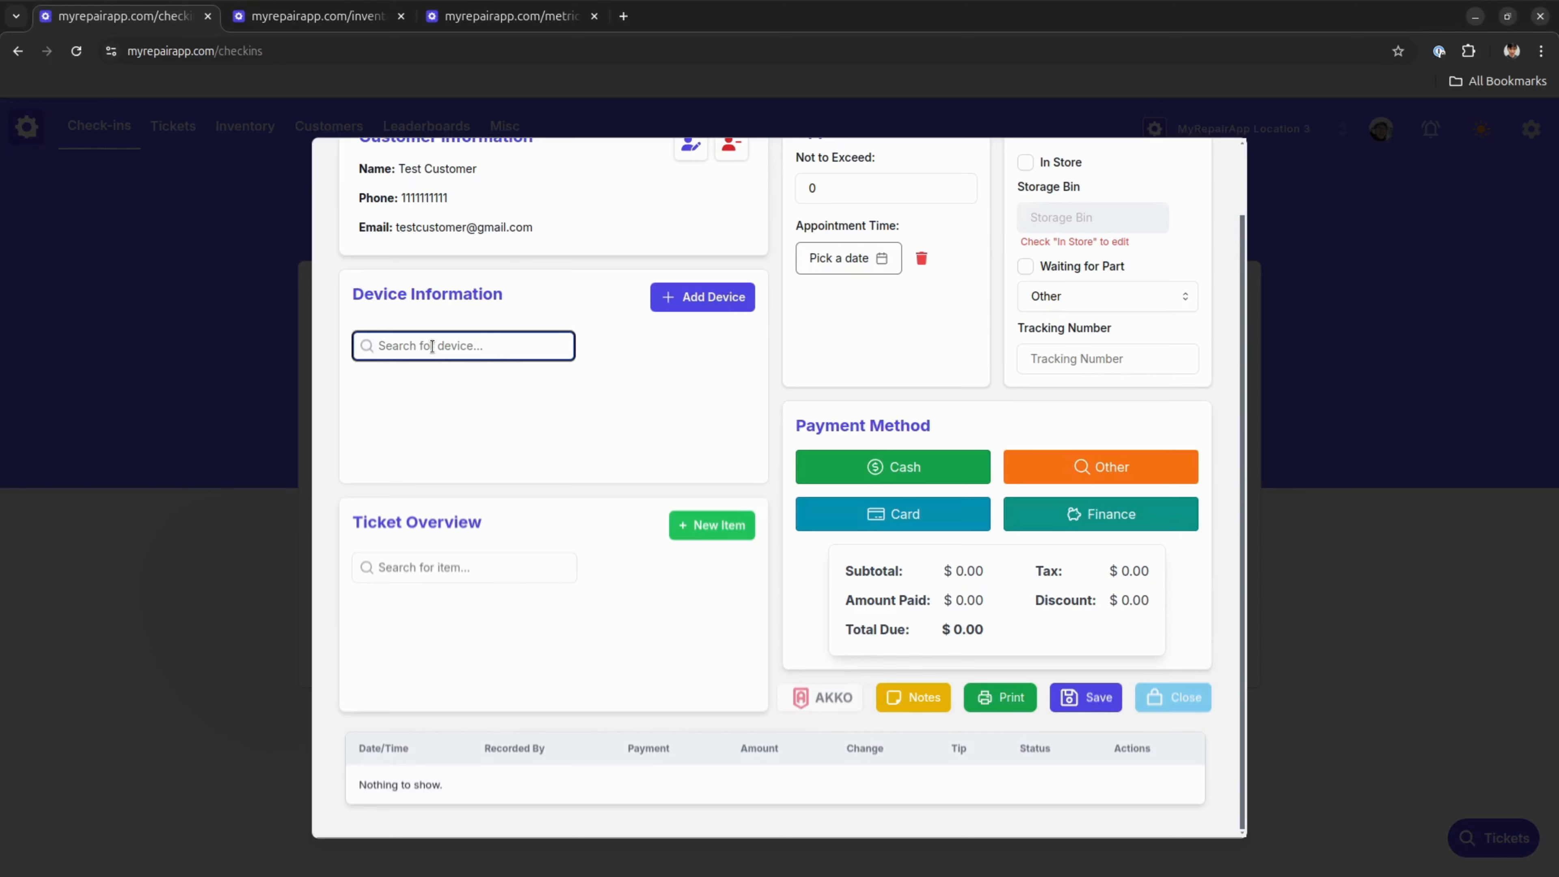
text(iphone 11)
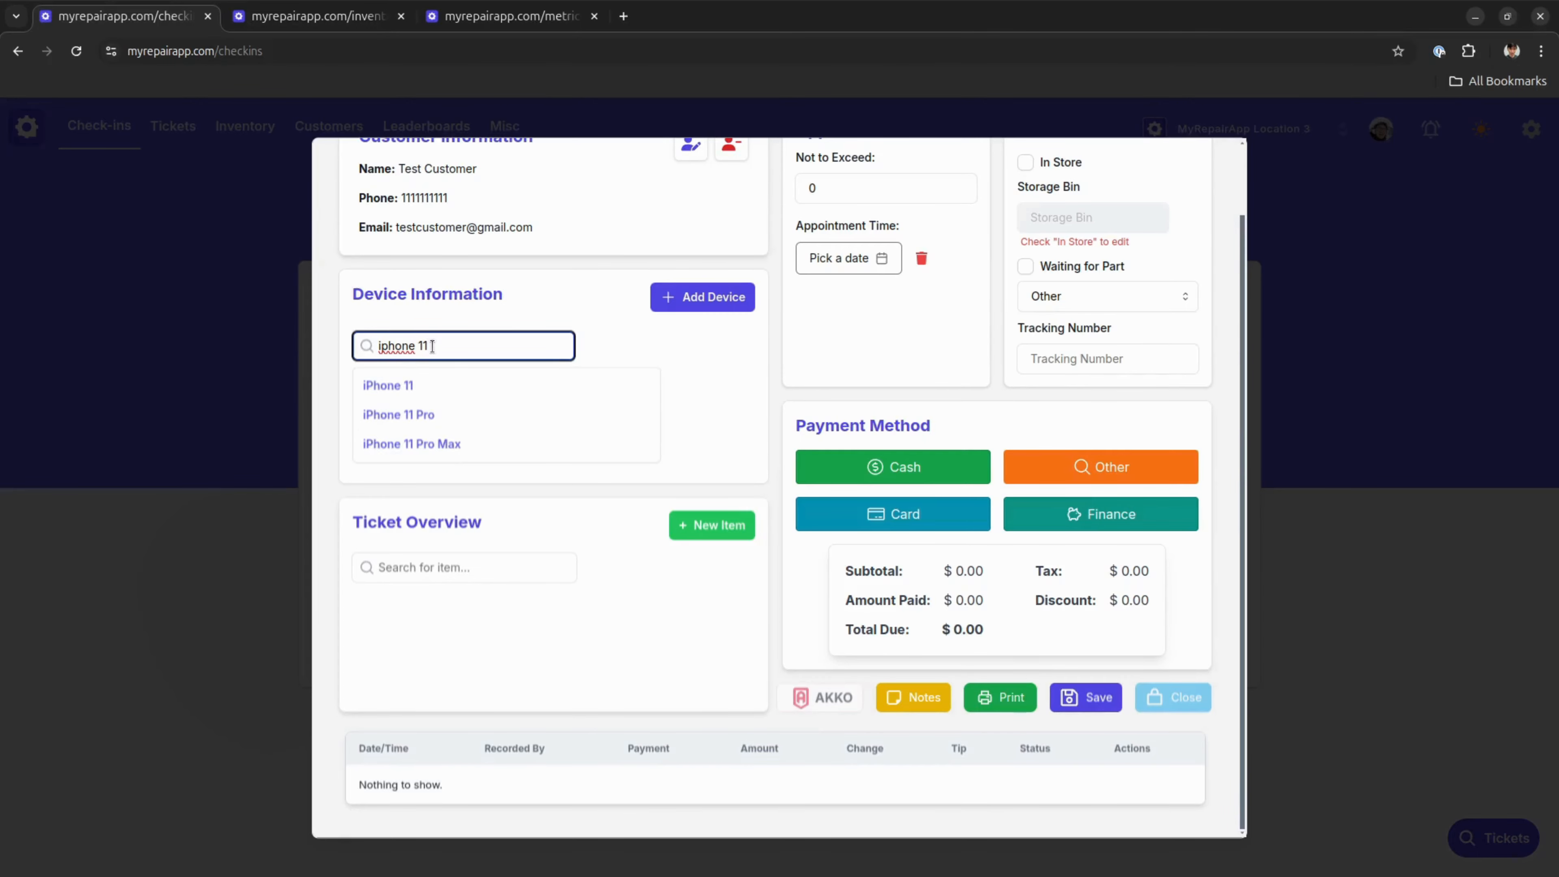
click(452, 386)
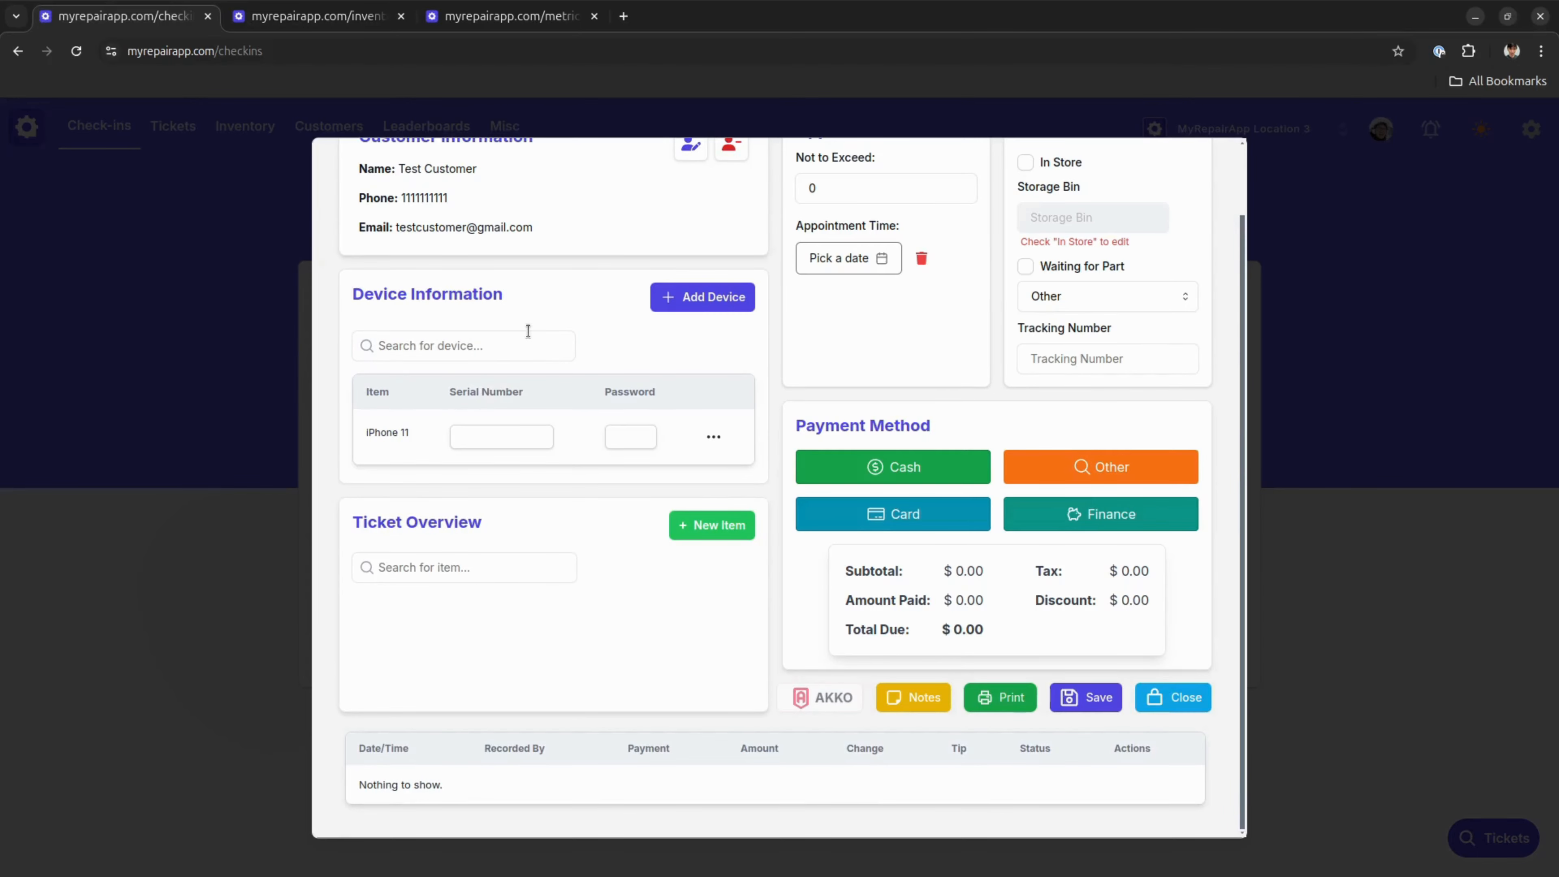
click(688, 302)
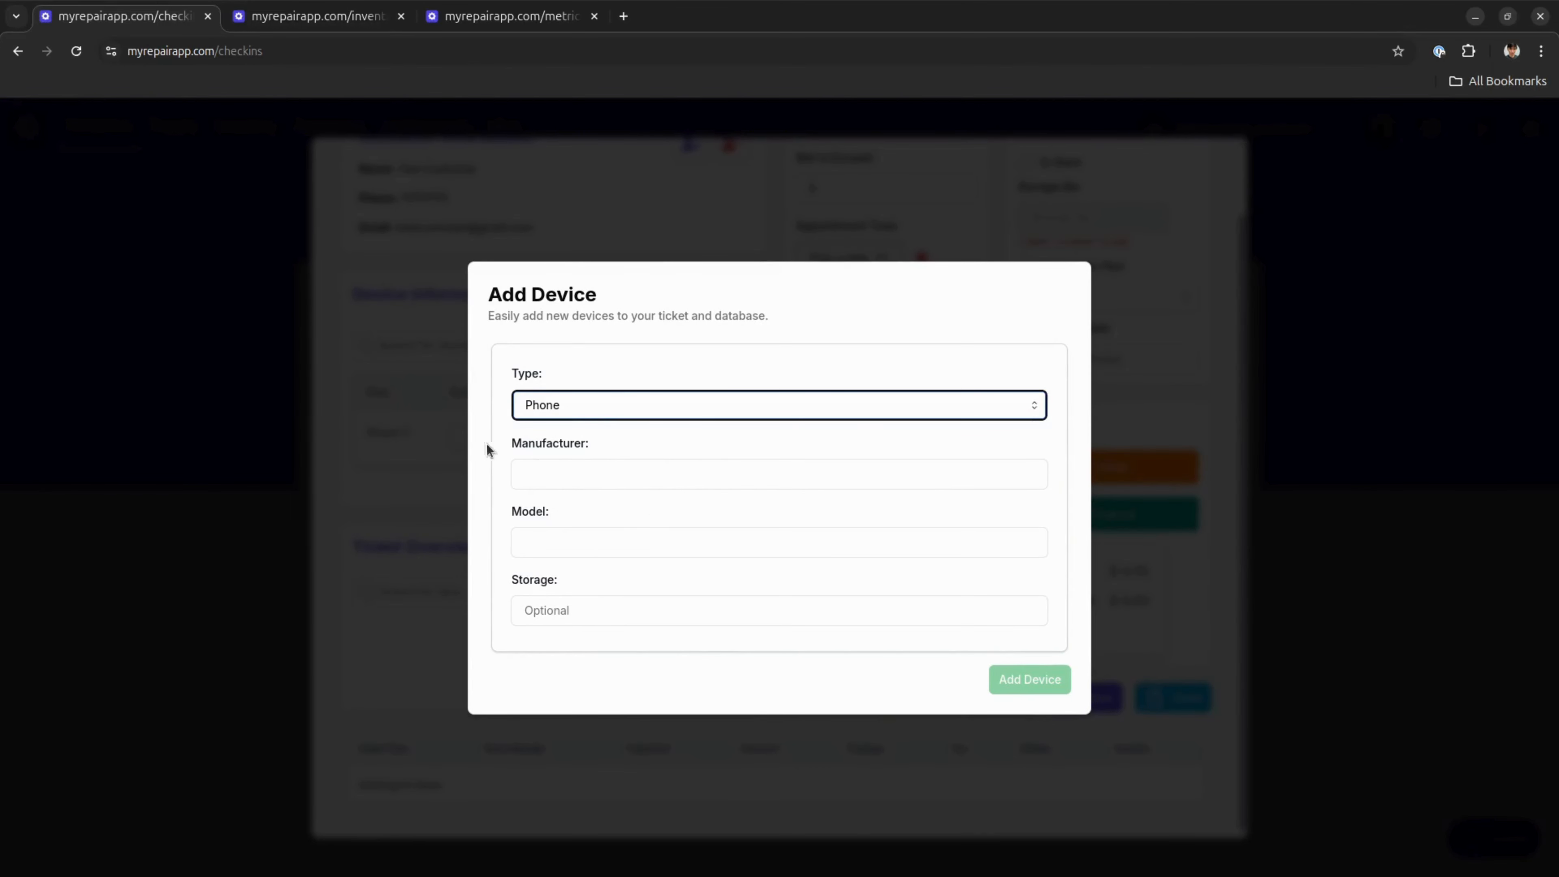
click(413, 459)
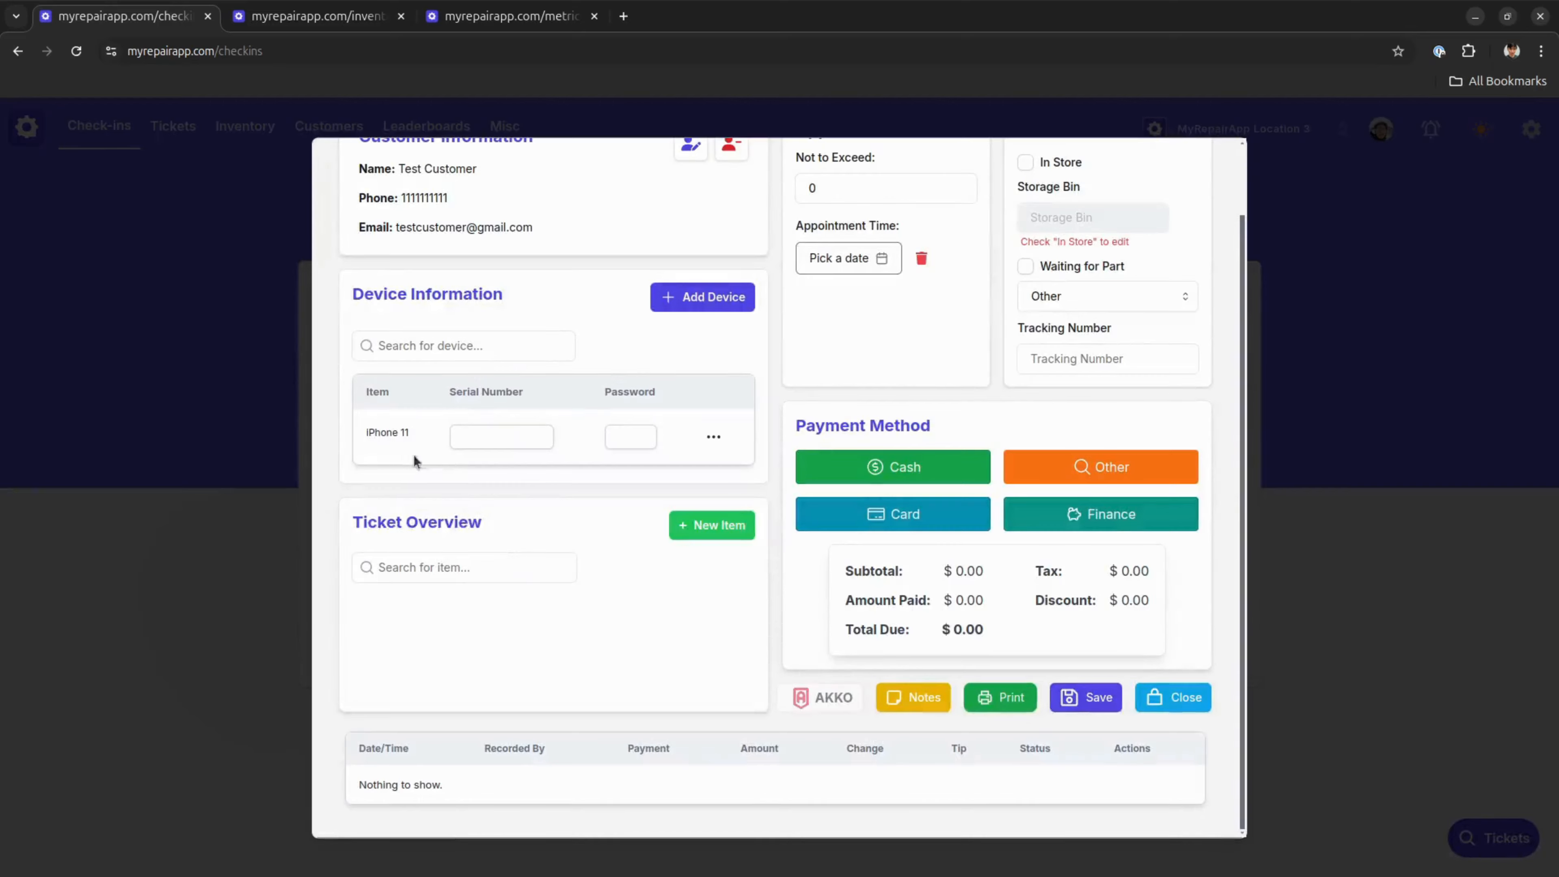
triple_click(489, 398)
click(571, 411)
double_click(618, 385)
Trace the customer's unlock pattern for the iPhone 11 and save it
click(712, 438)
click(709, 478)
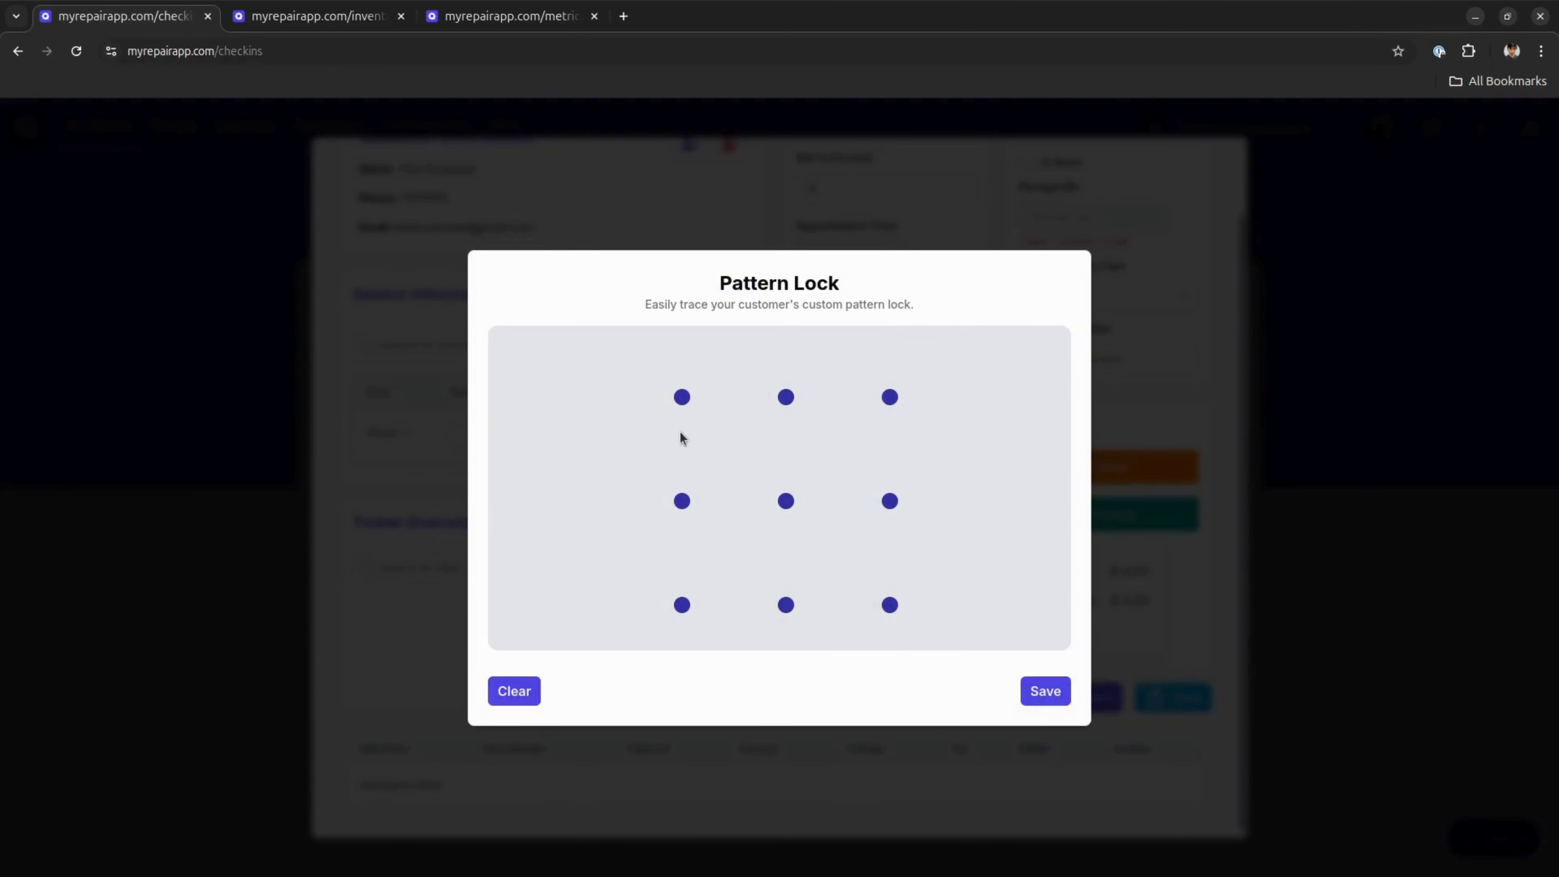
mouse_move(682, 397)
mouse_down()
mouse_move(787, 396)
mouse_move(665, 509)
mouse_move(890, 501)
mouse_up()
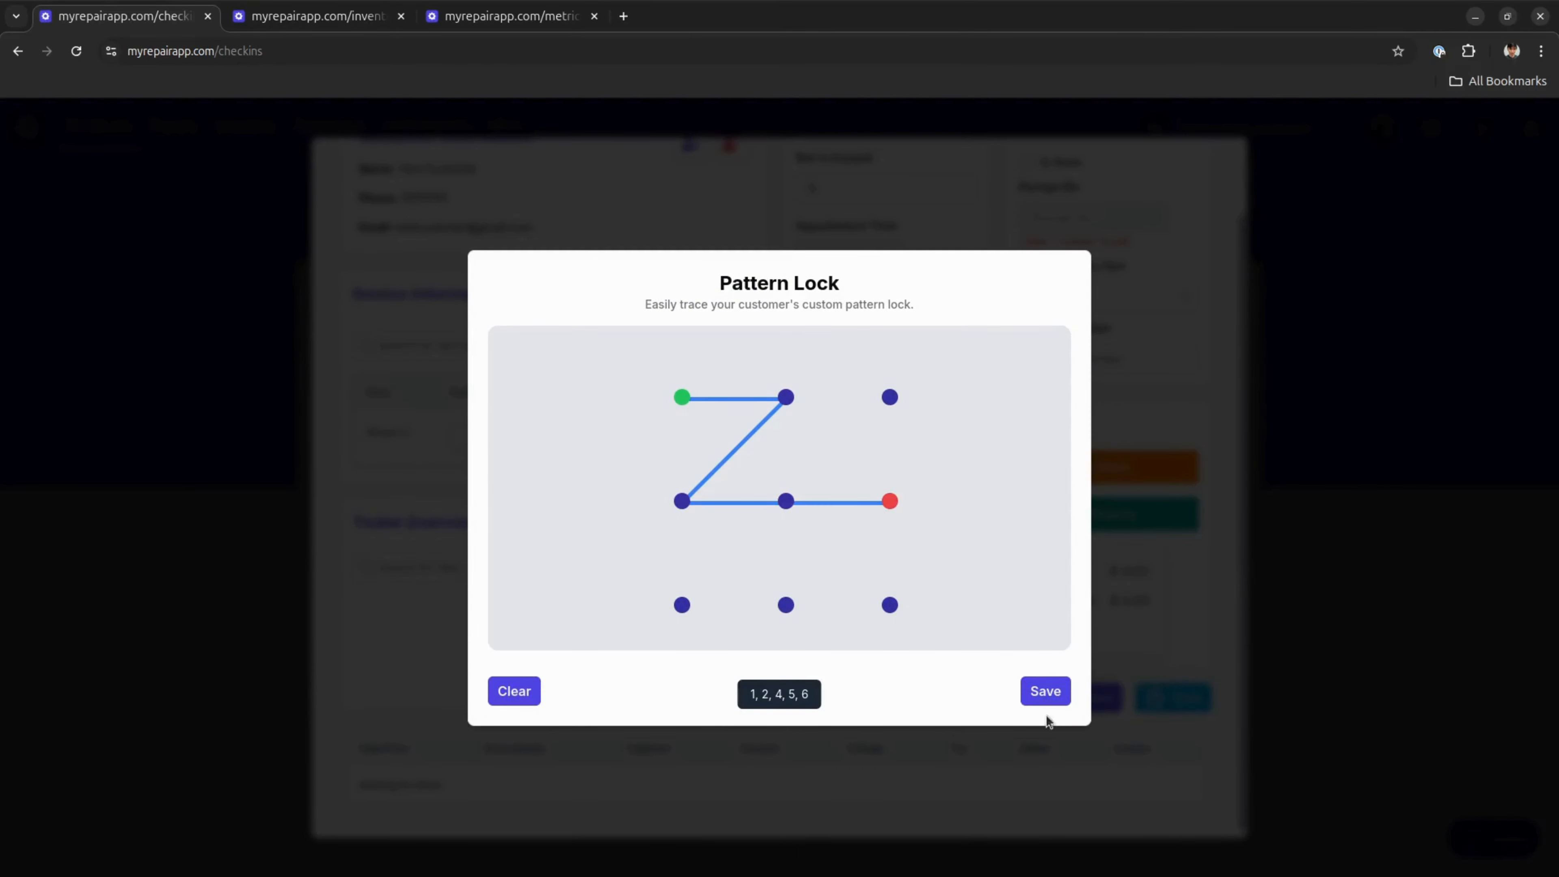
click(1045, 691)
click(722, 441)
click(714, 439)
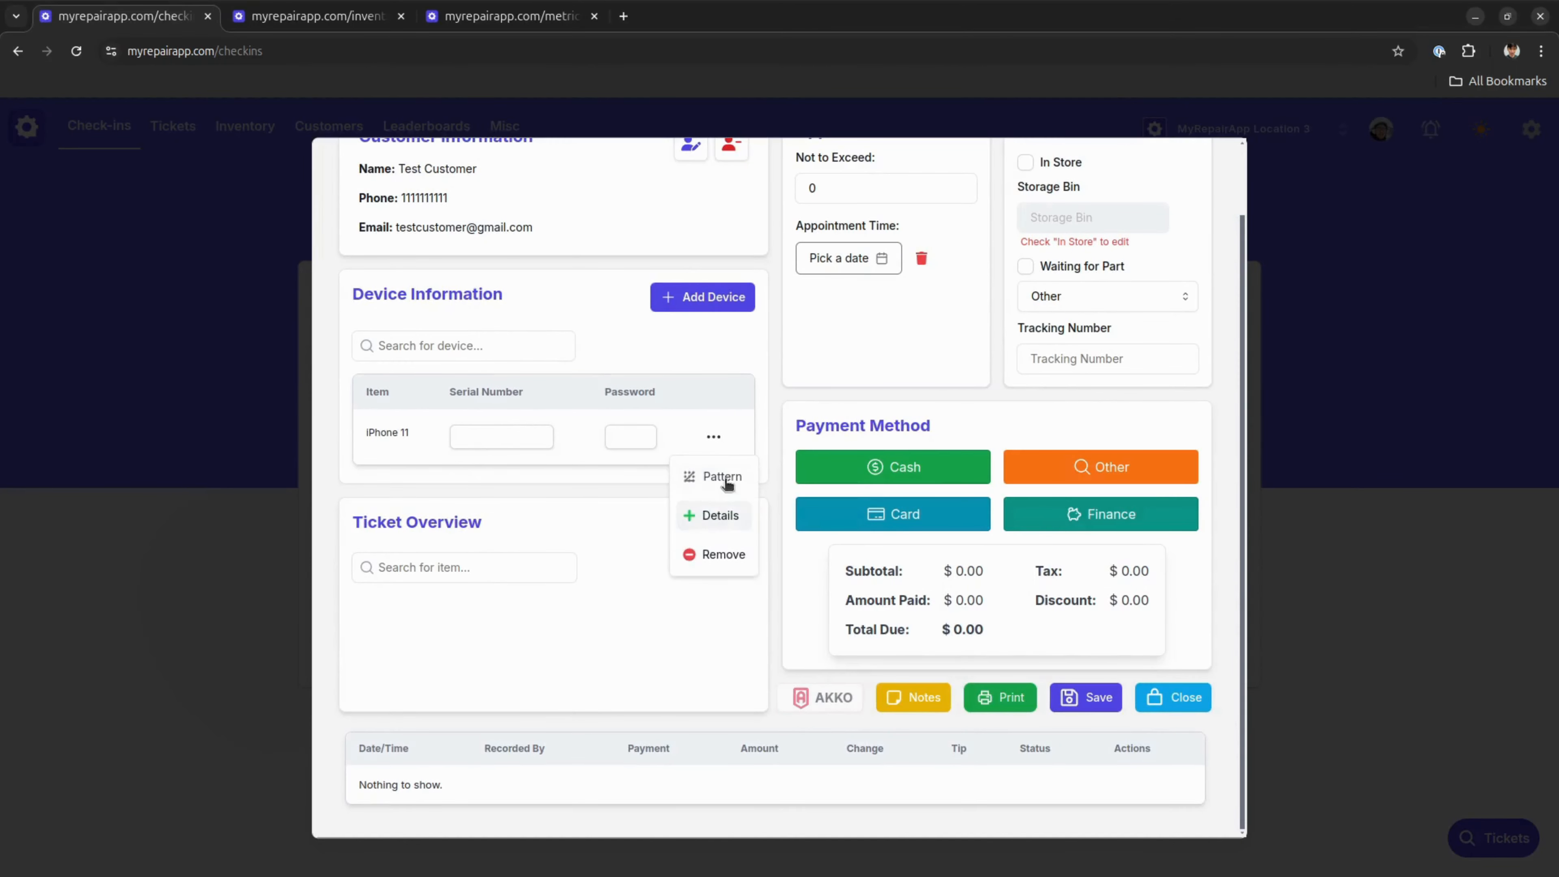
click(731, 519)
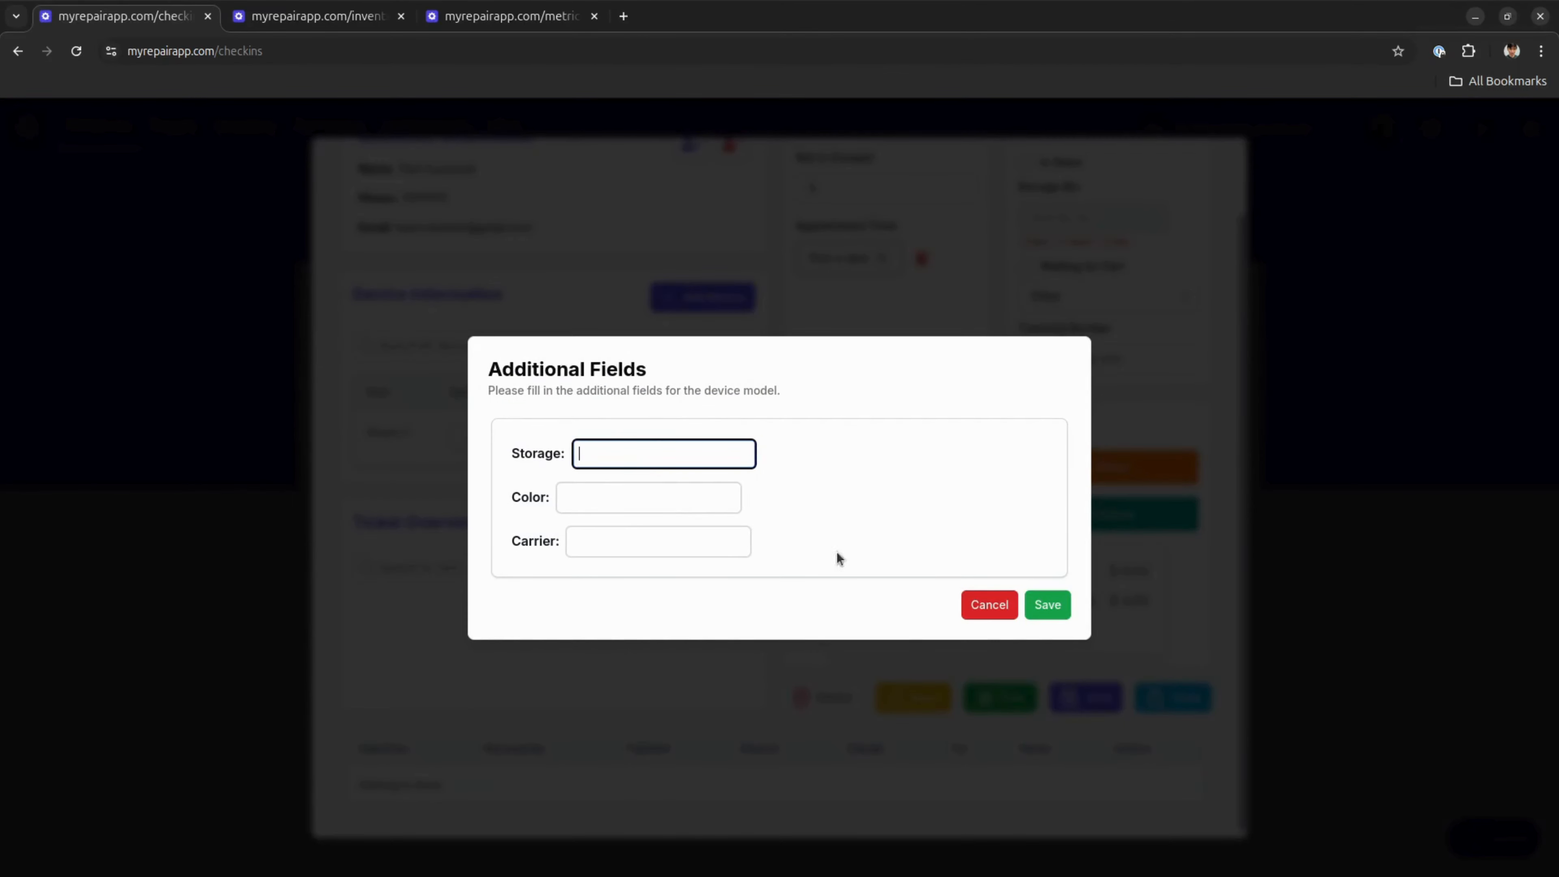
click(989, 604)
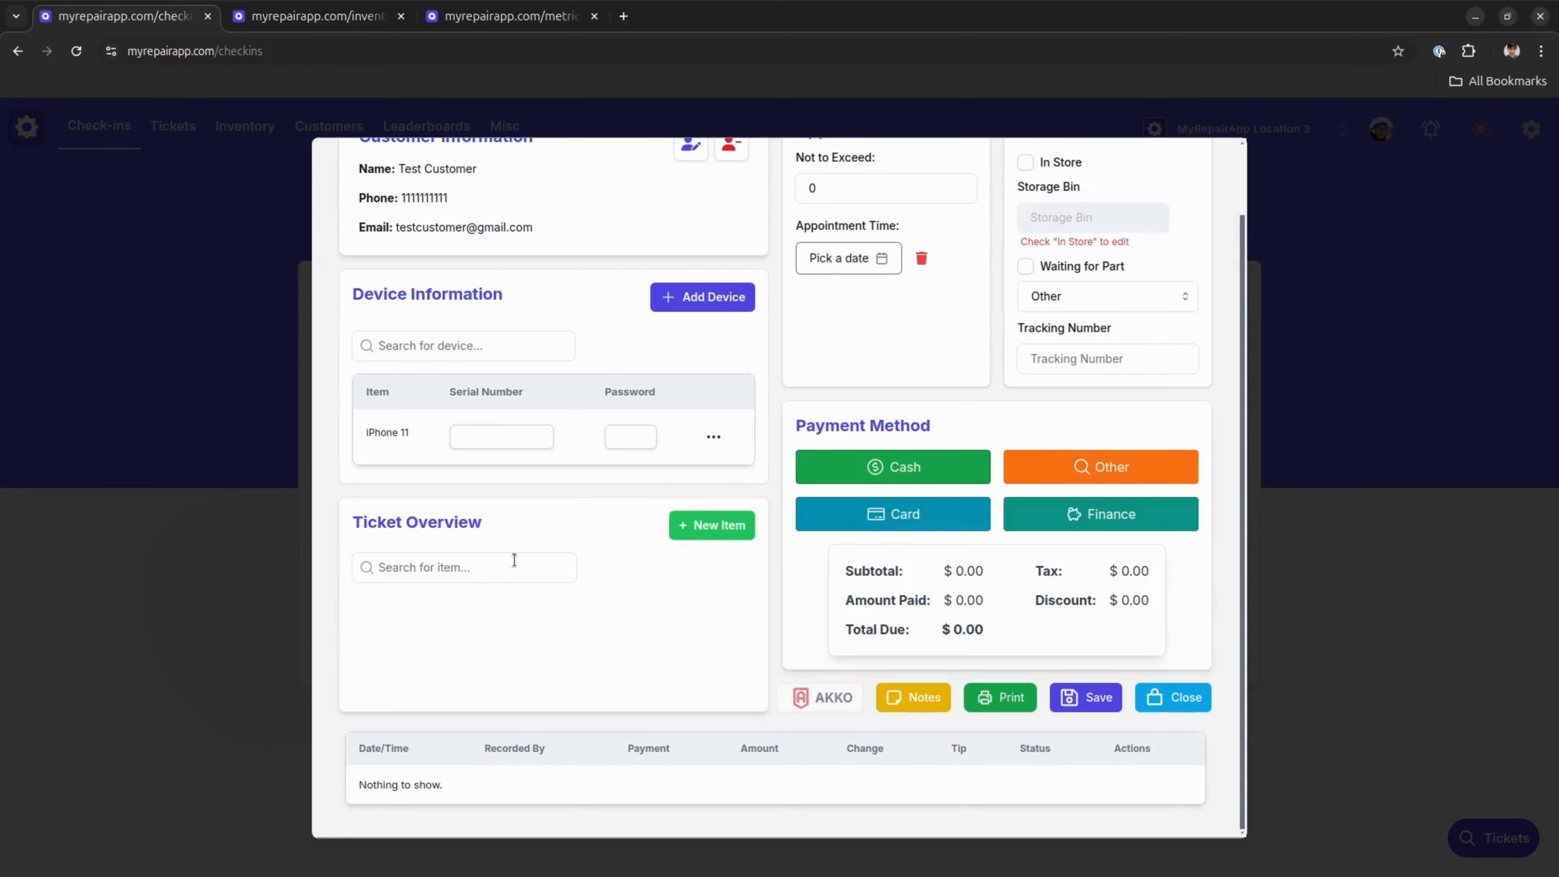
Search the items for "iphone 11 screen repair" and add the iPhone 11 Screen Repair service to the ticket
click(496, 573)
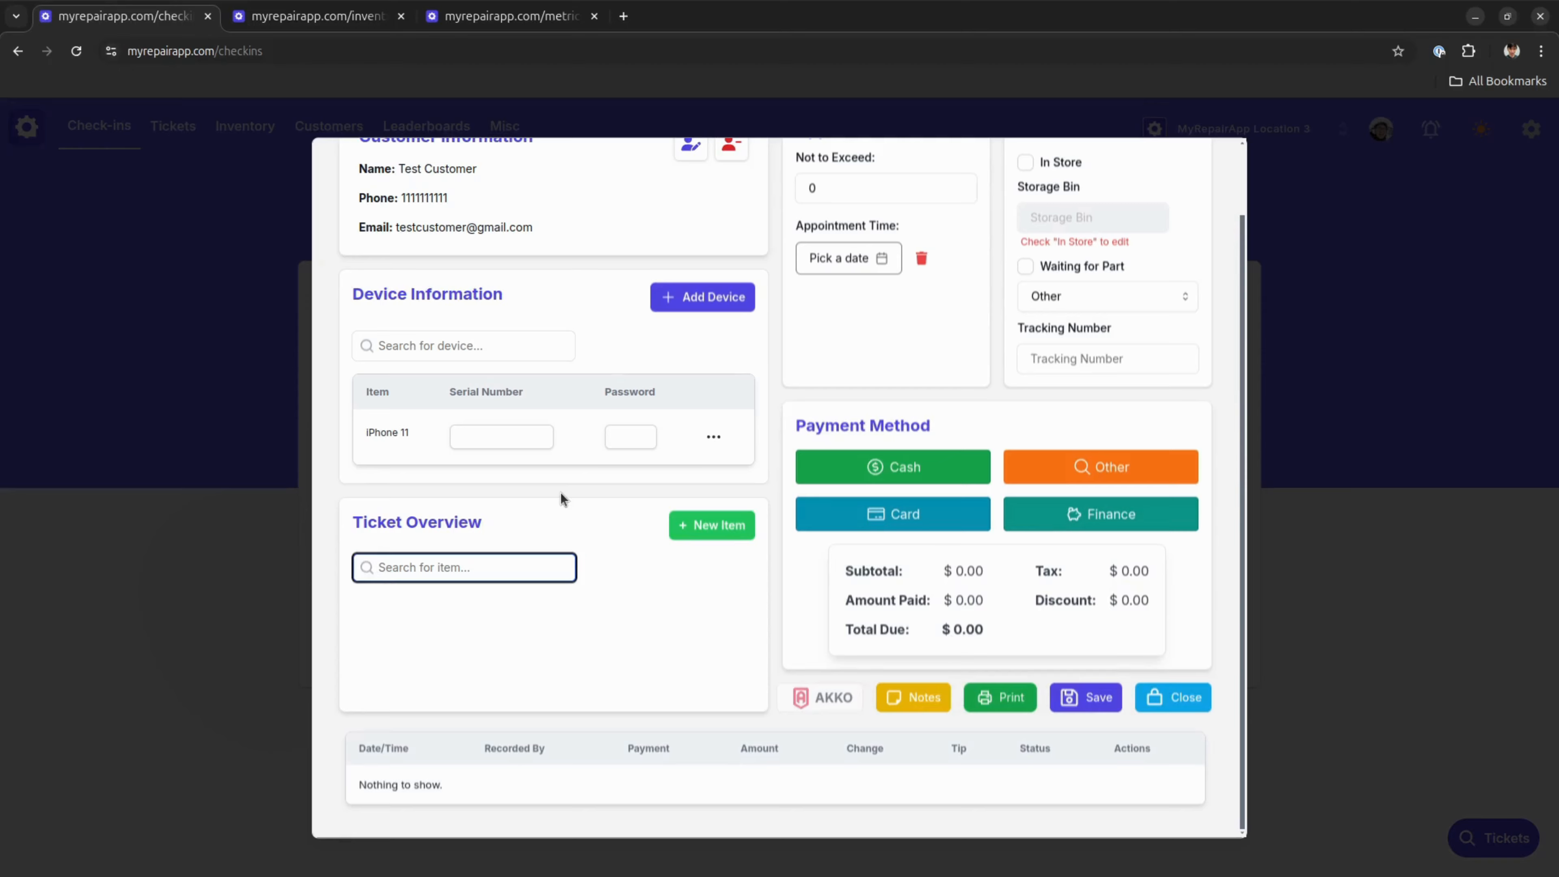
text(iphone )
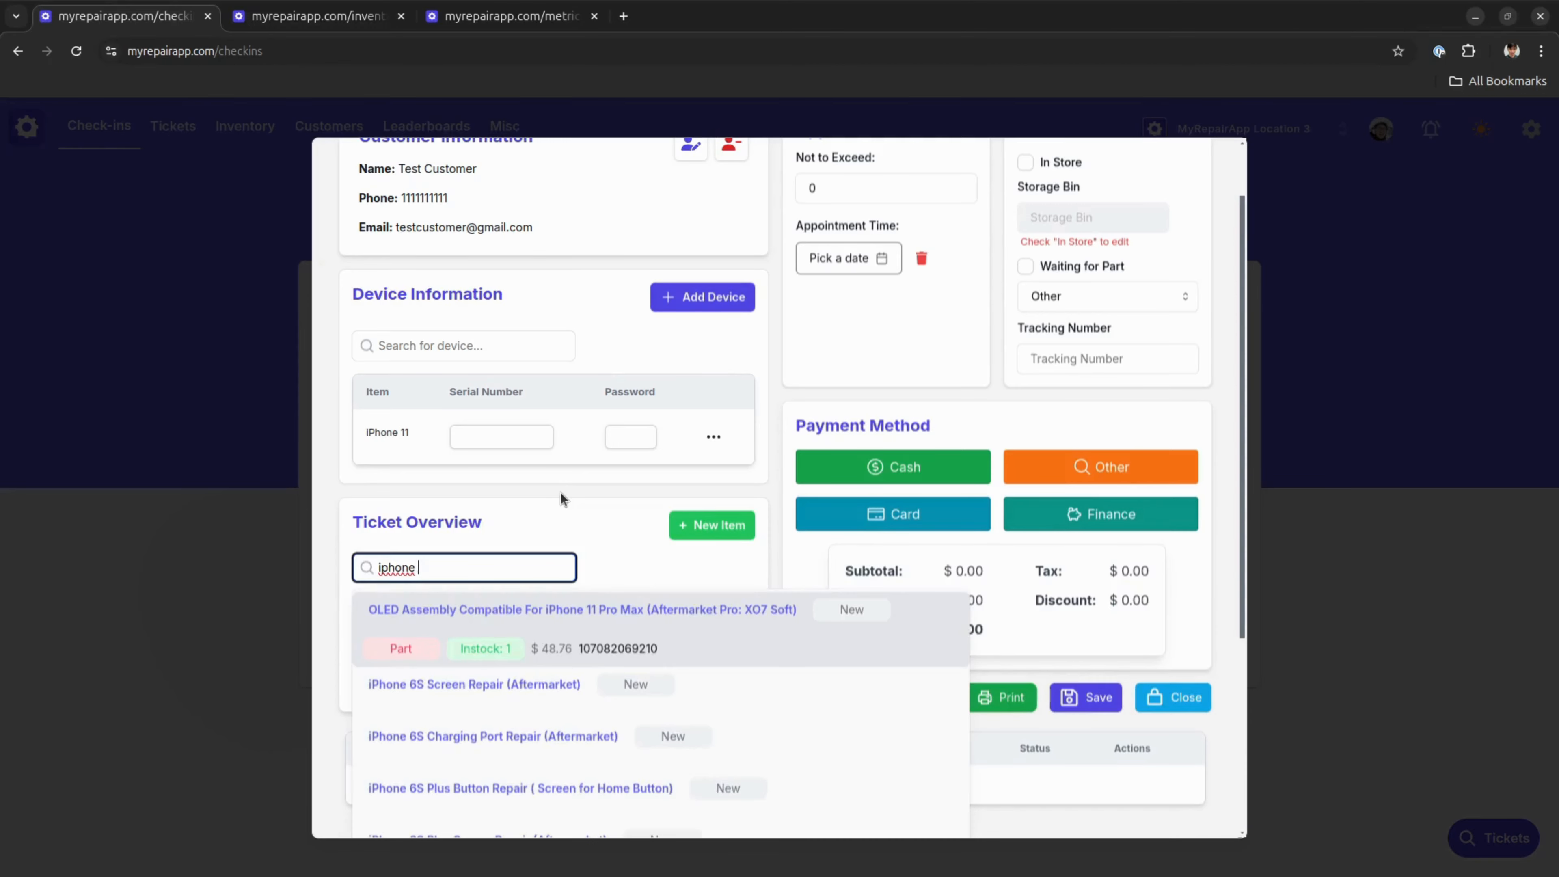
text(11 screen repair)
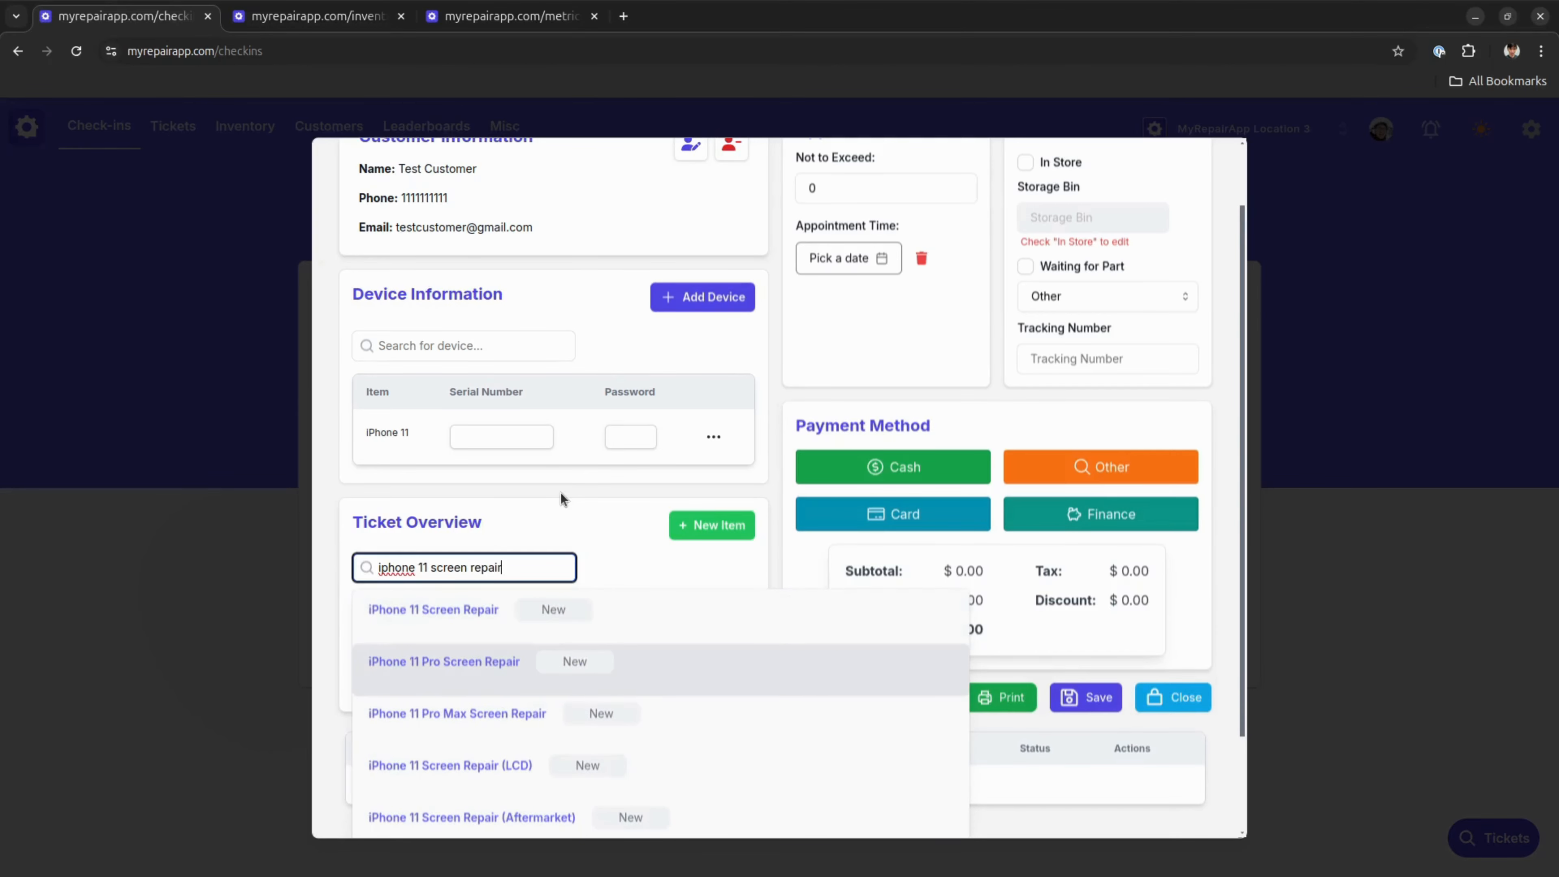
click(517, 626)
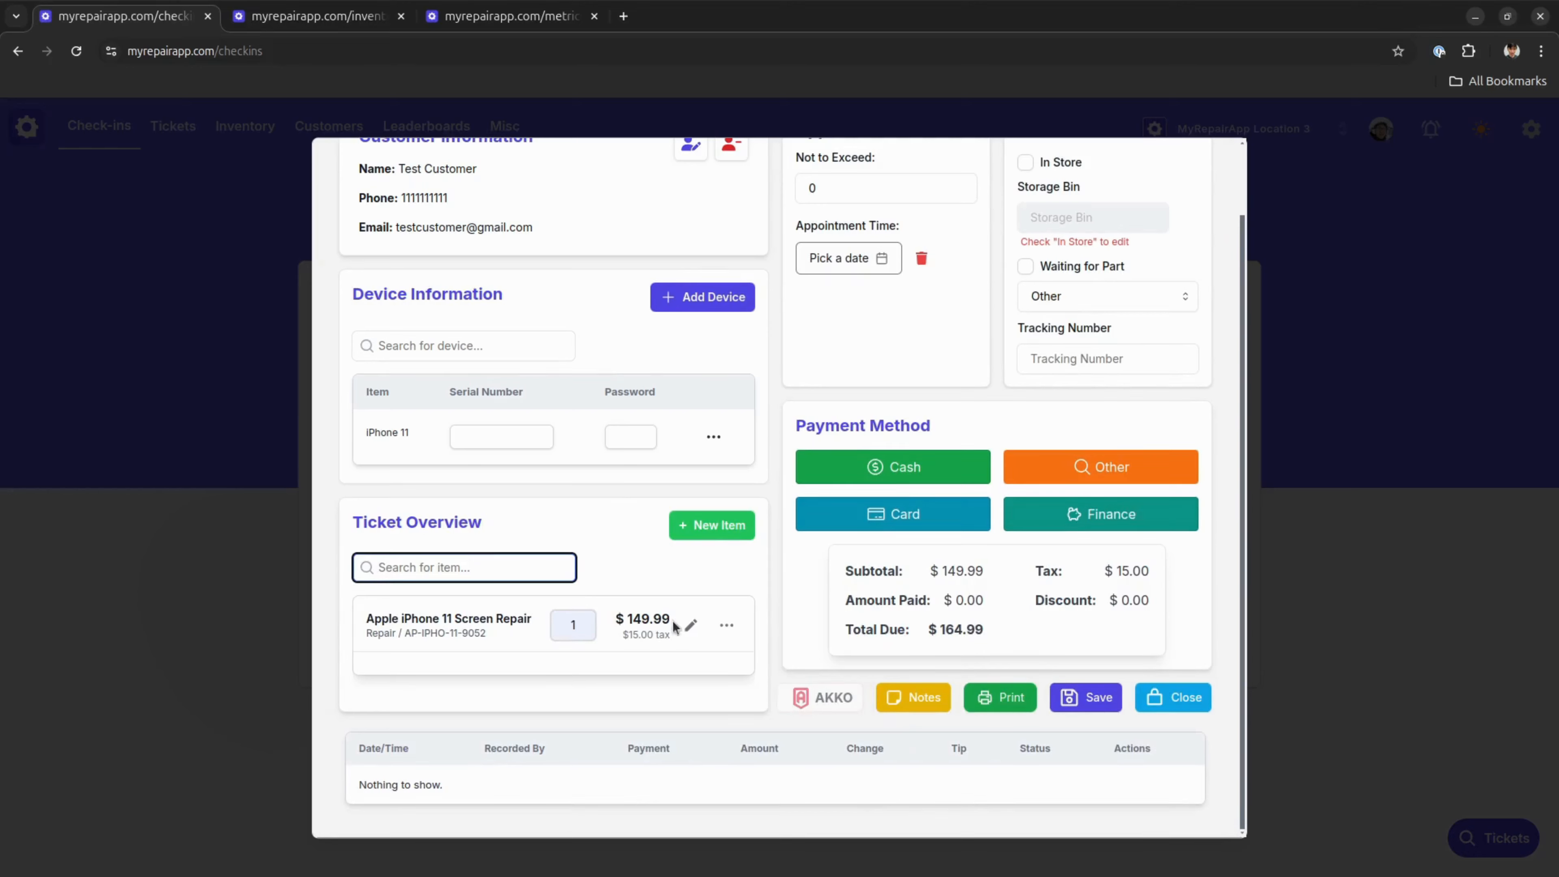
Add the LCD & Frame Assembly for Apple iPhone 11 (Evolve Incell, LTPS IC Ready) to the ticket as a separate item
text(iphone 11)
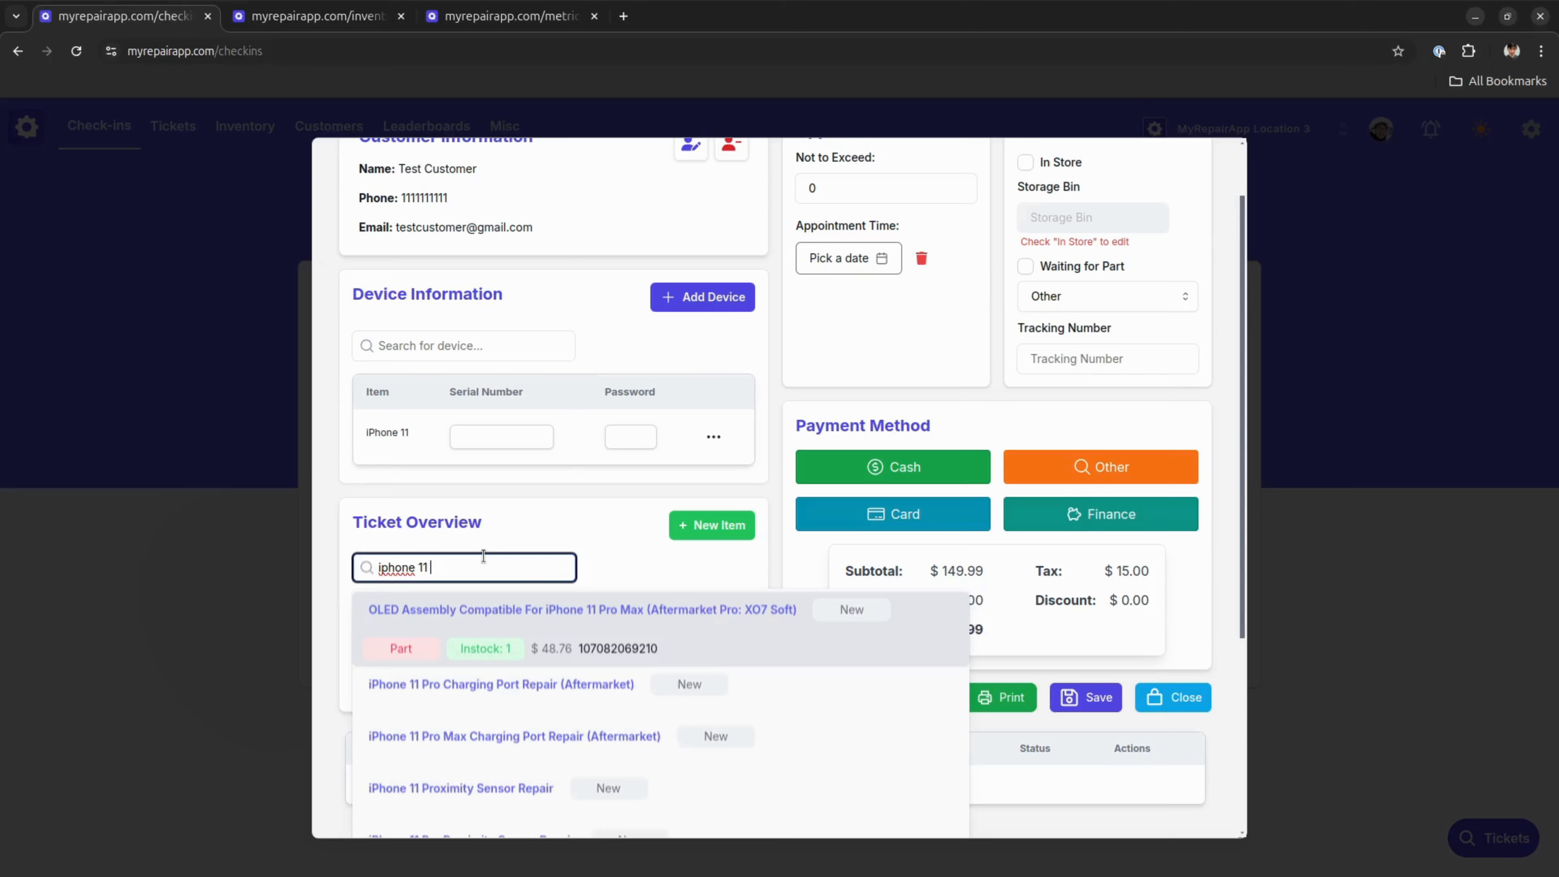
text( xo7)
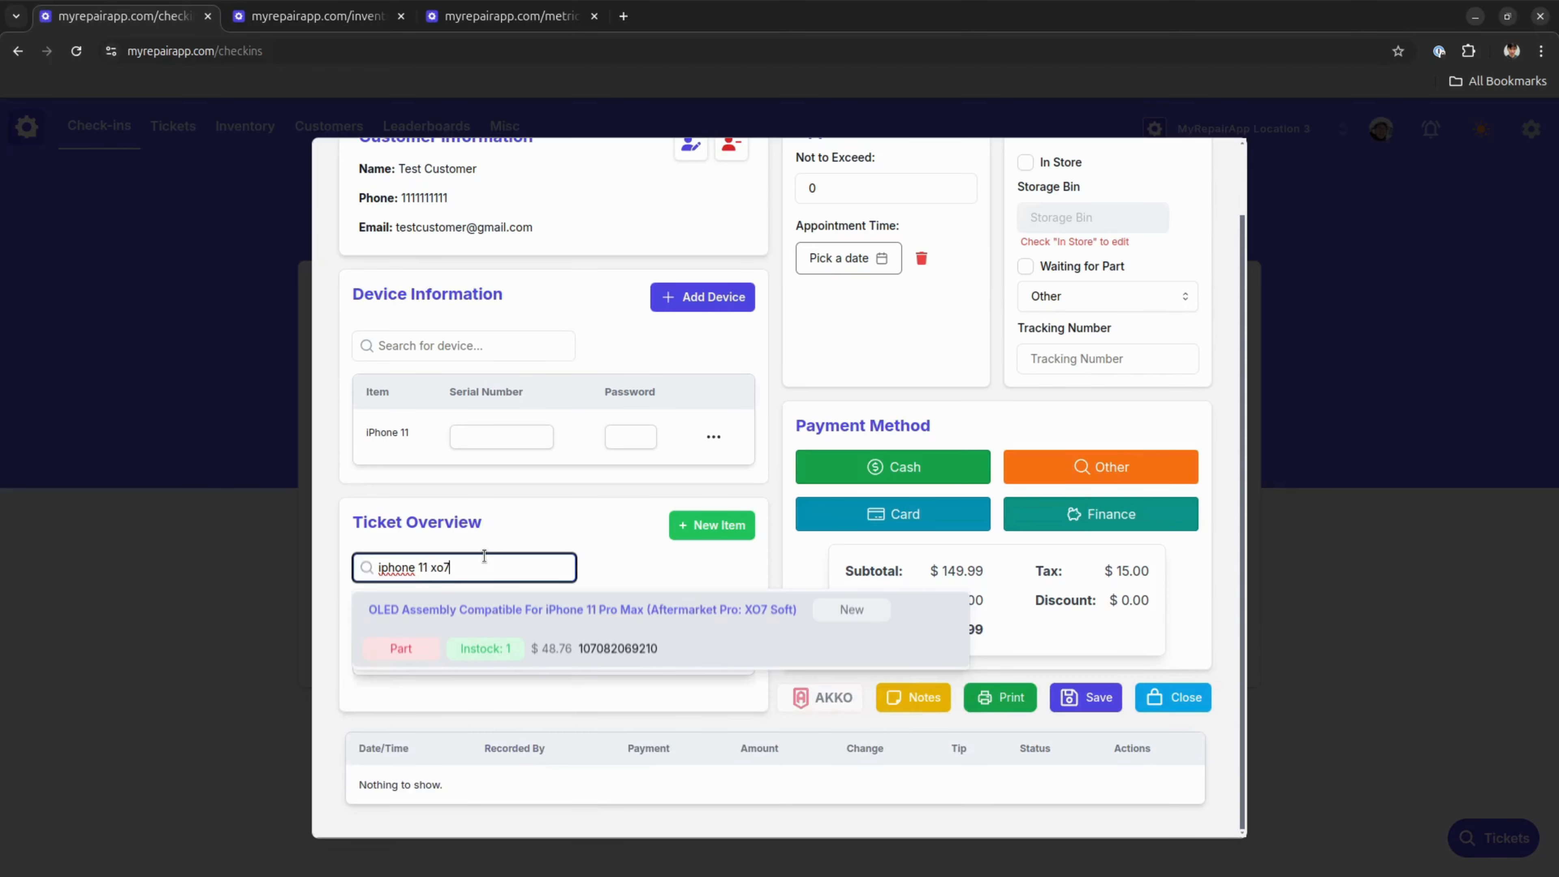
key(BackSpace)
key(BackSpace)
key(BackSpace)
key(BackSpace)
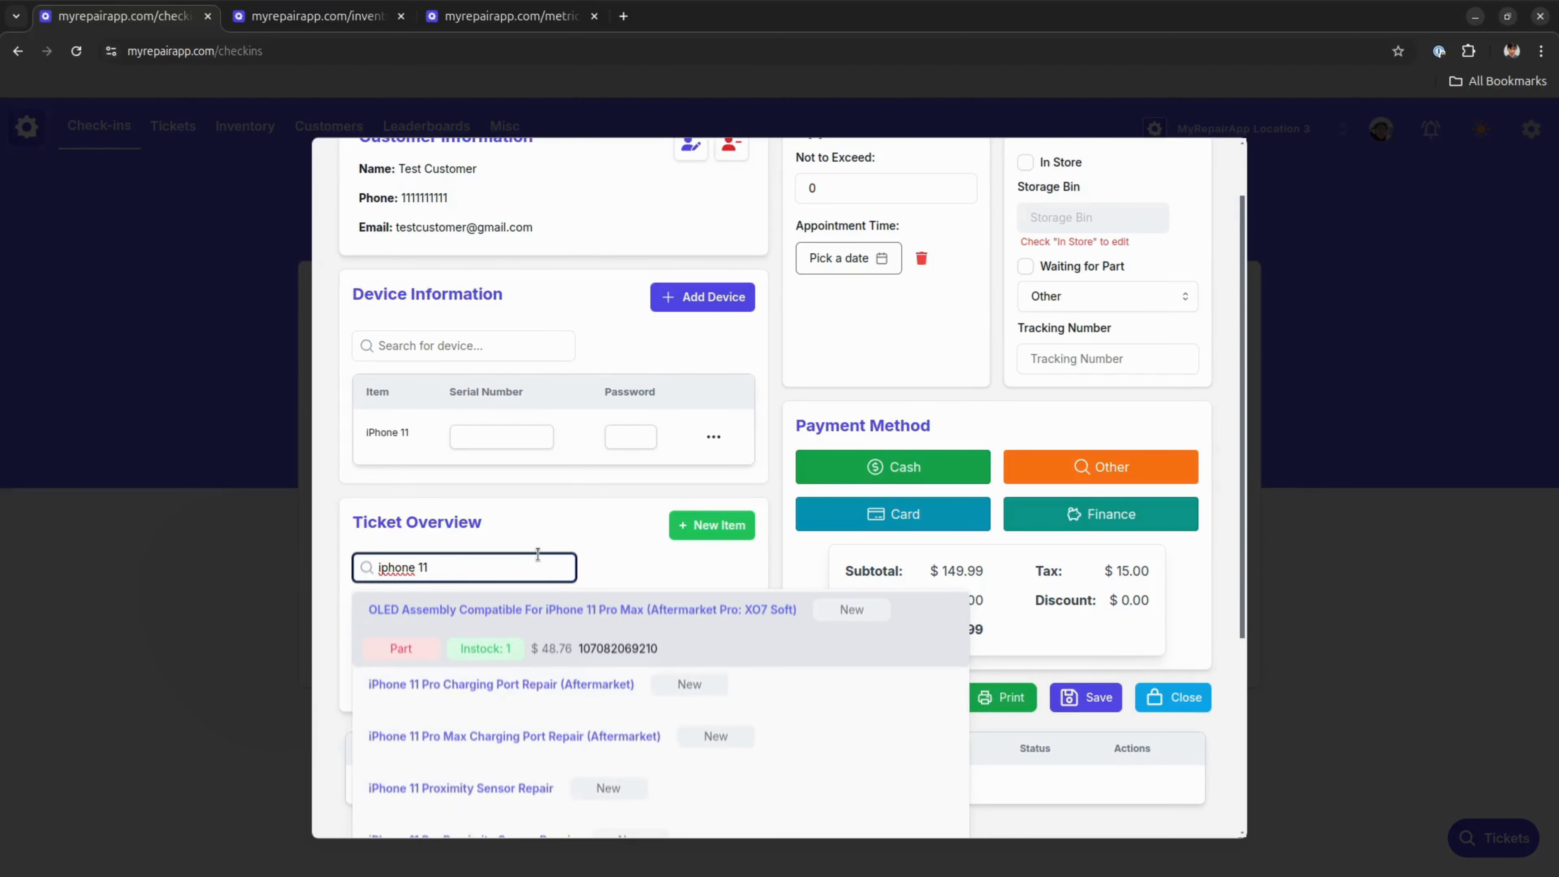
text(lcd)
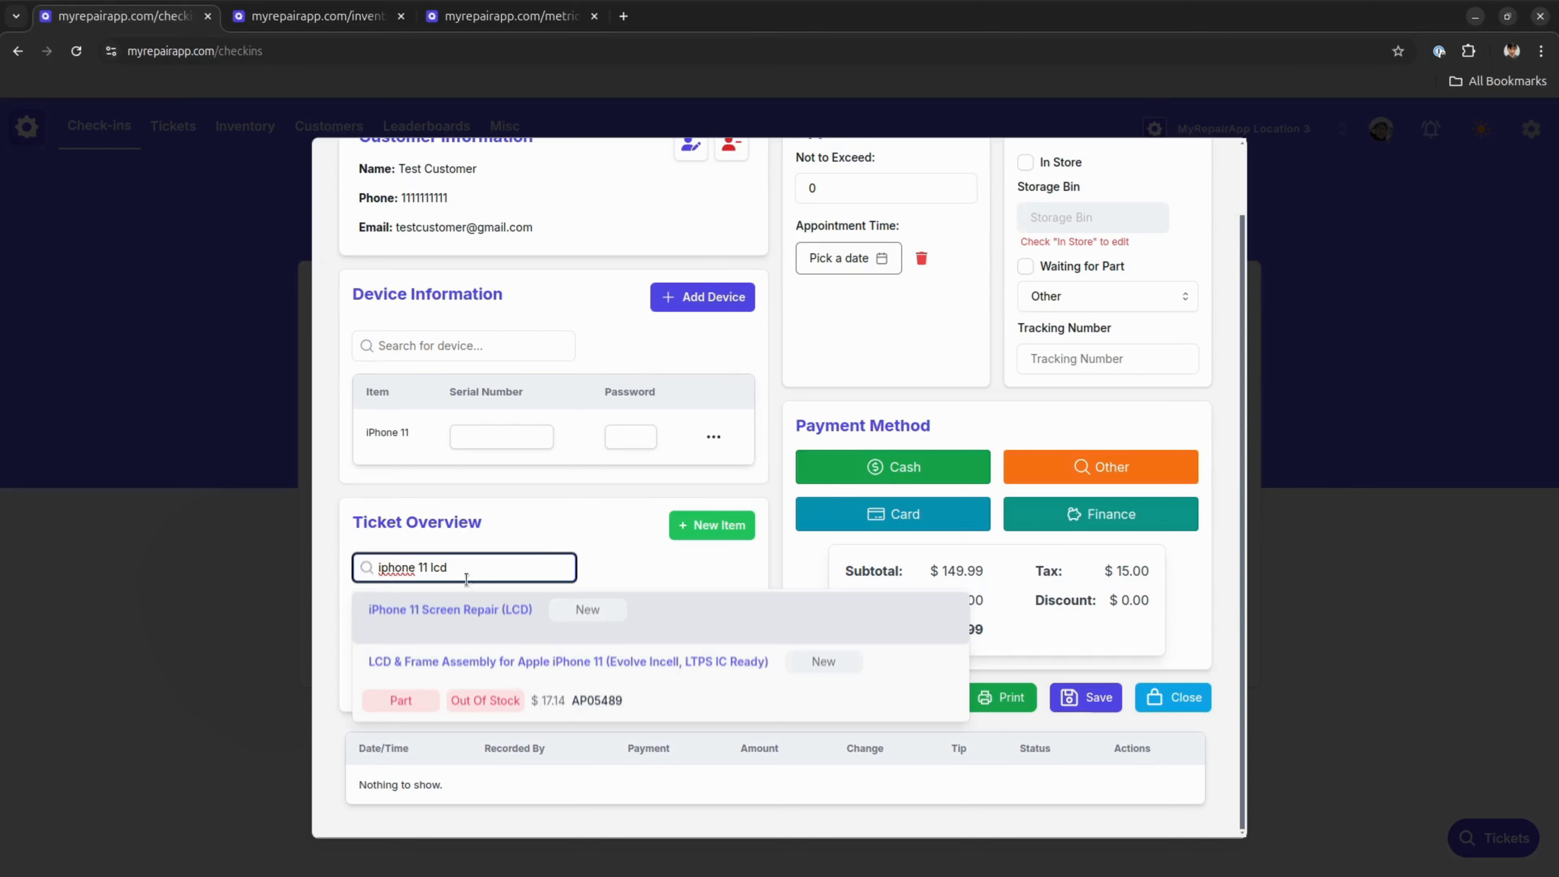
click(622, 688)
scroll(622, 685, down, 1)
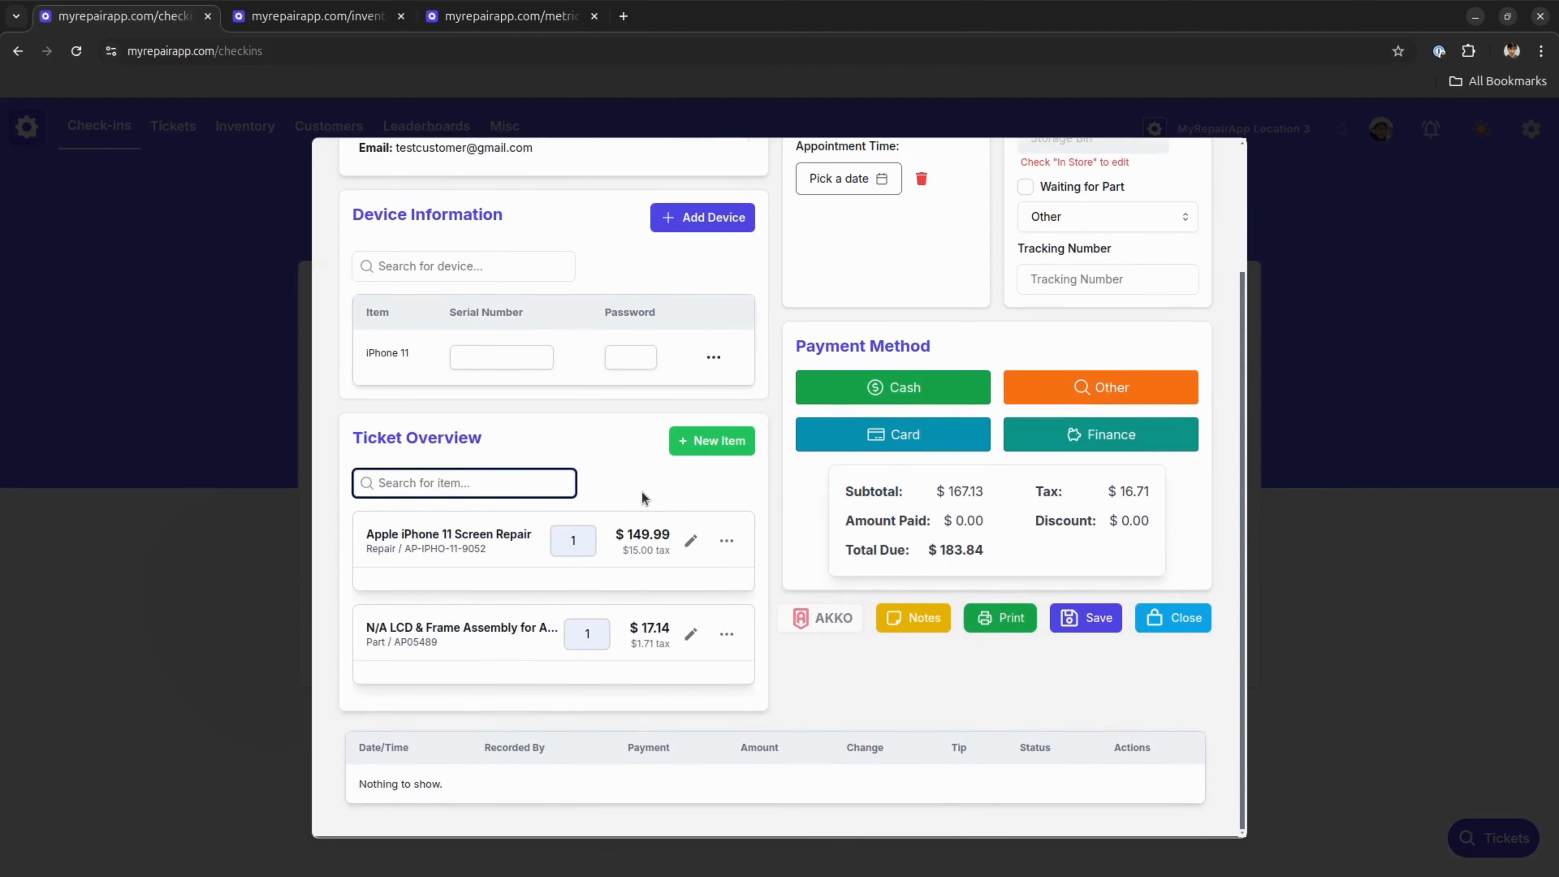
Remove the LCD & Frame Assembly item from the ticket
drag(987, 493, 949, 491)
click(981, 486)
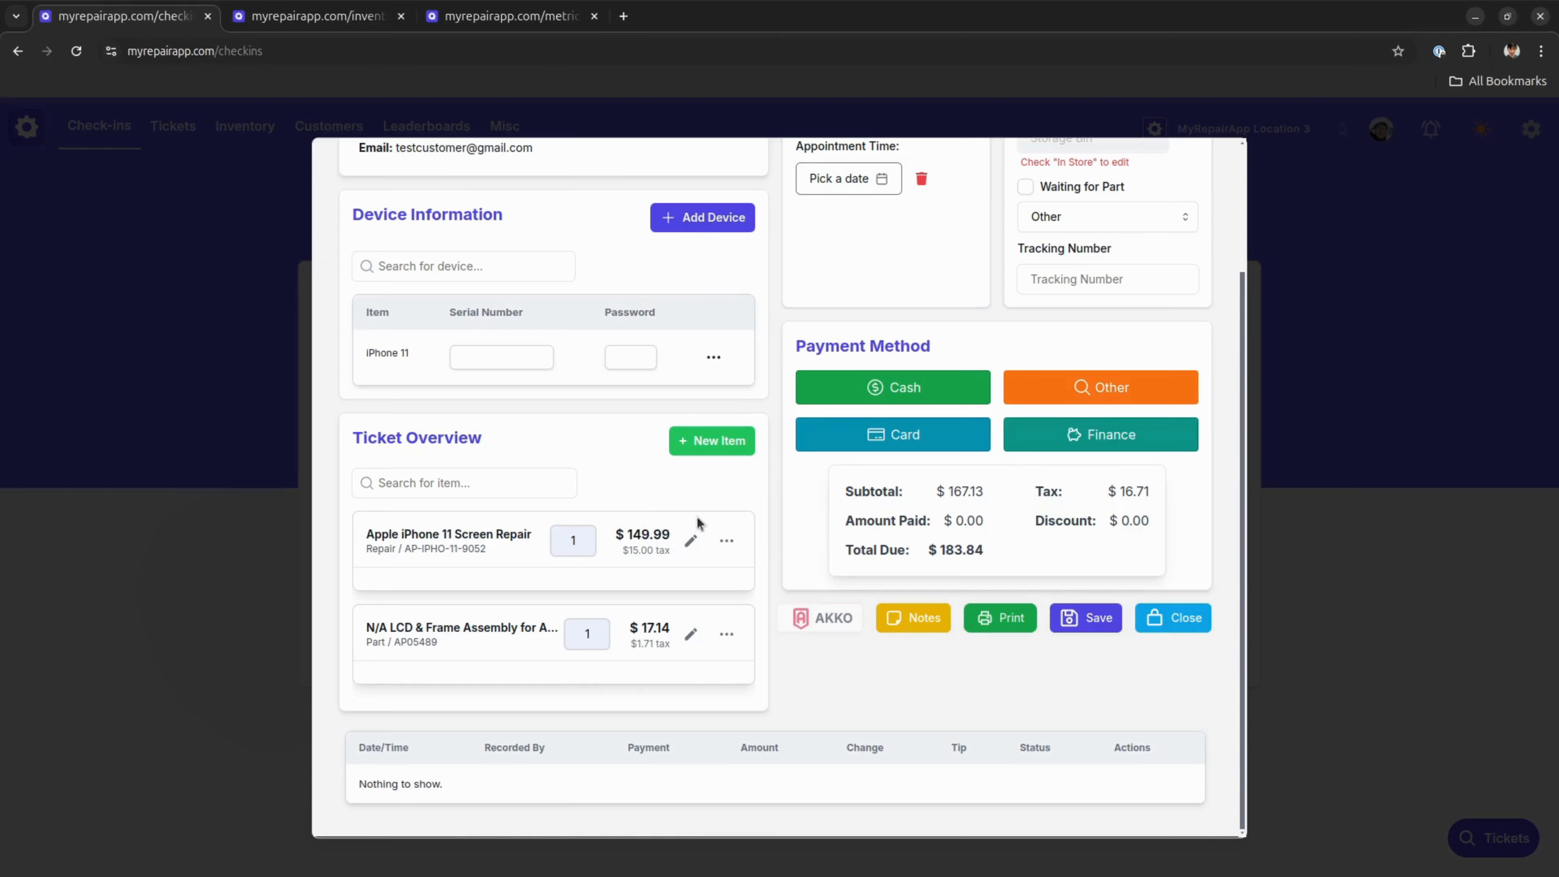
click(726, 632)
click(726, 748)
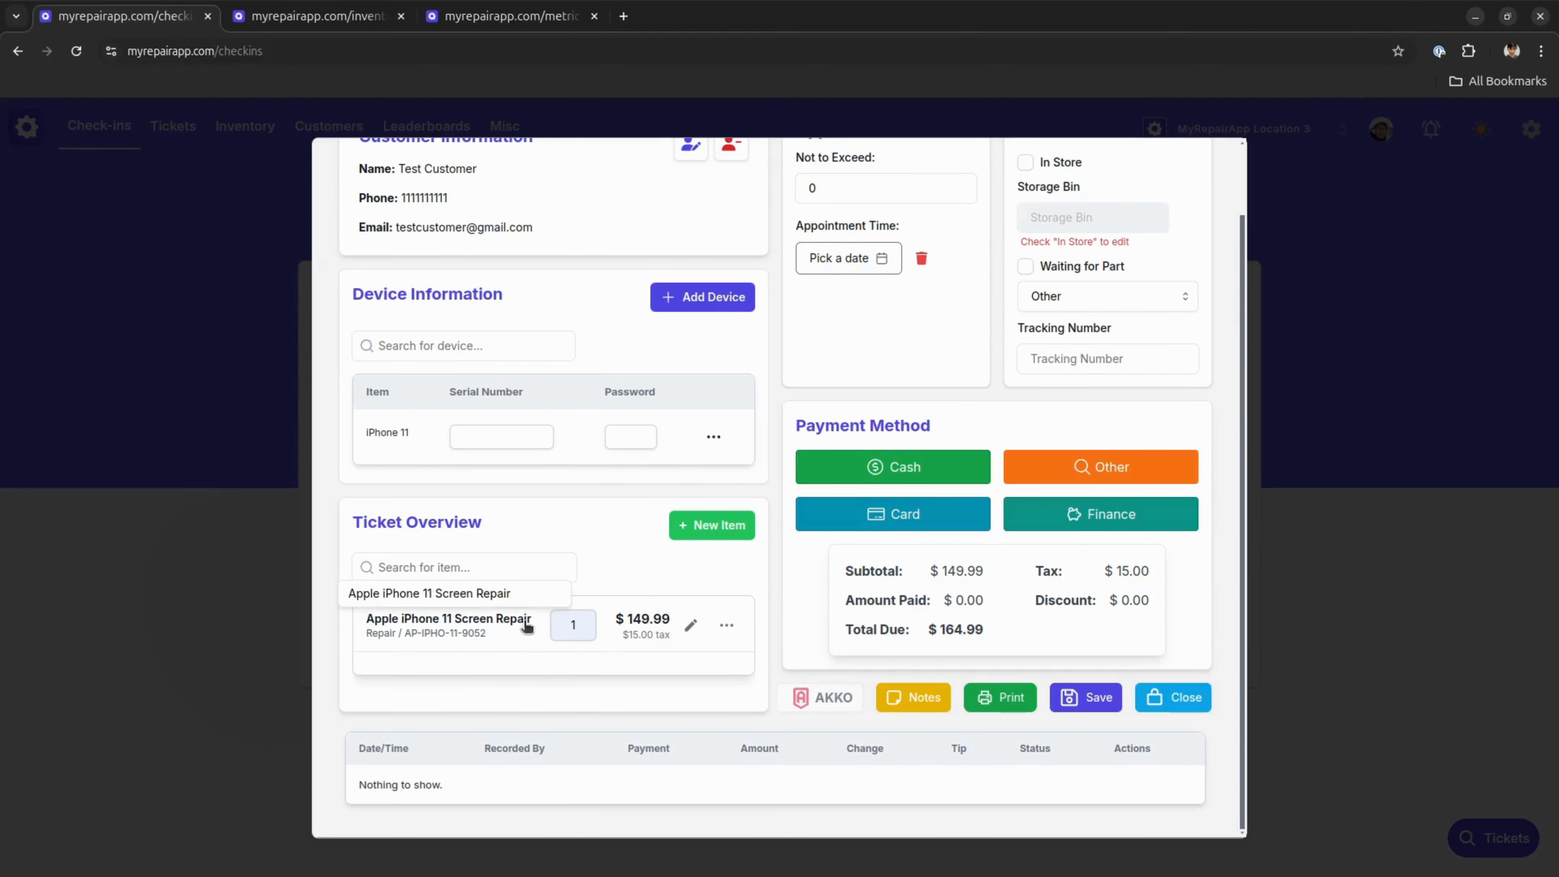
Attach the part LCD & Frame Assembly for Apple iPhone 11 (Evolve Incell, LTPS IC Ready) to the screen repair, searching for "iphone 11"
click(726, 625)
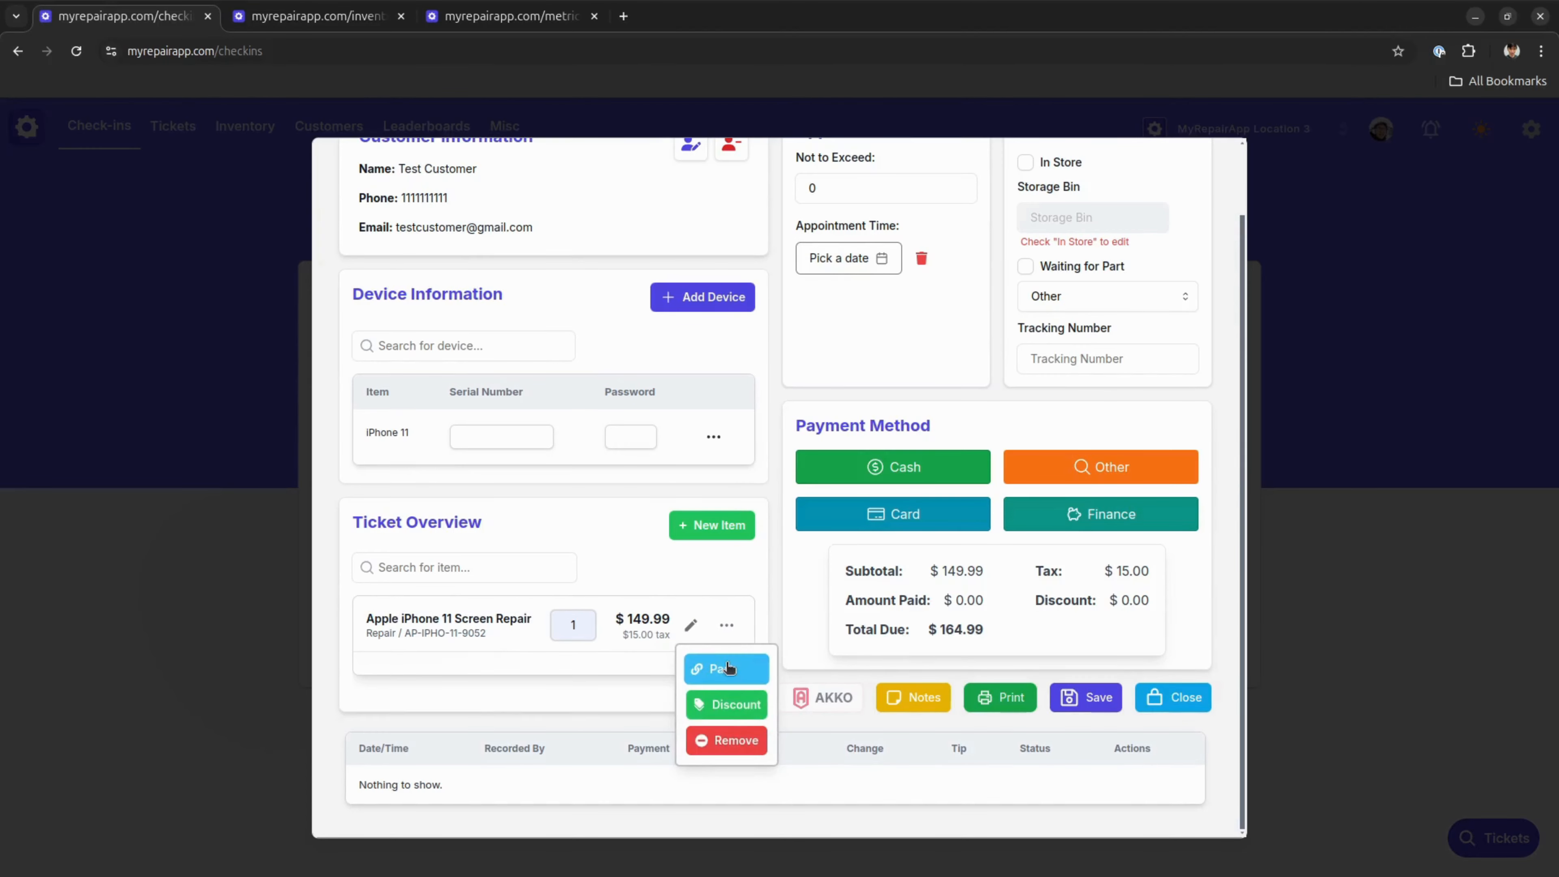
click(519, 666)
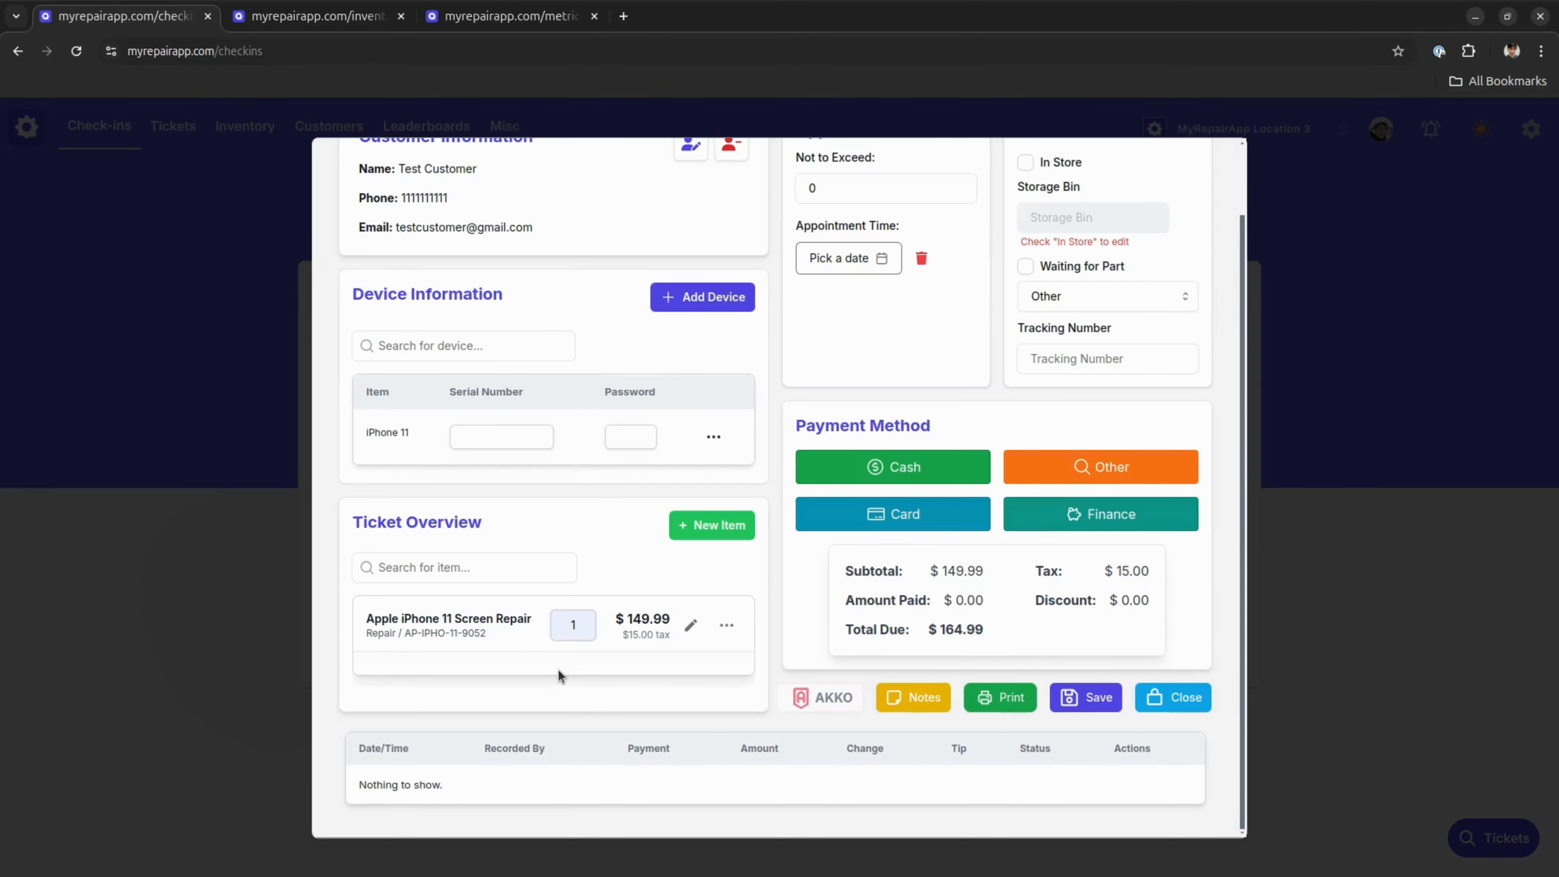
click(726, 625)
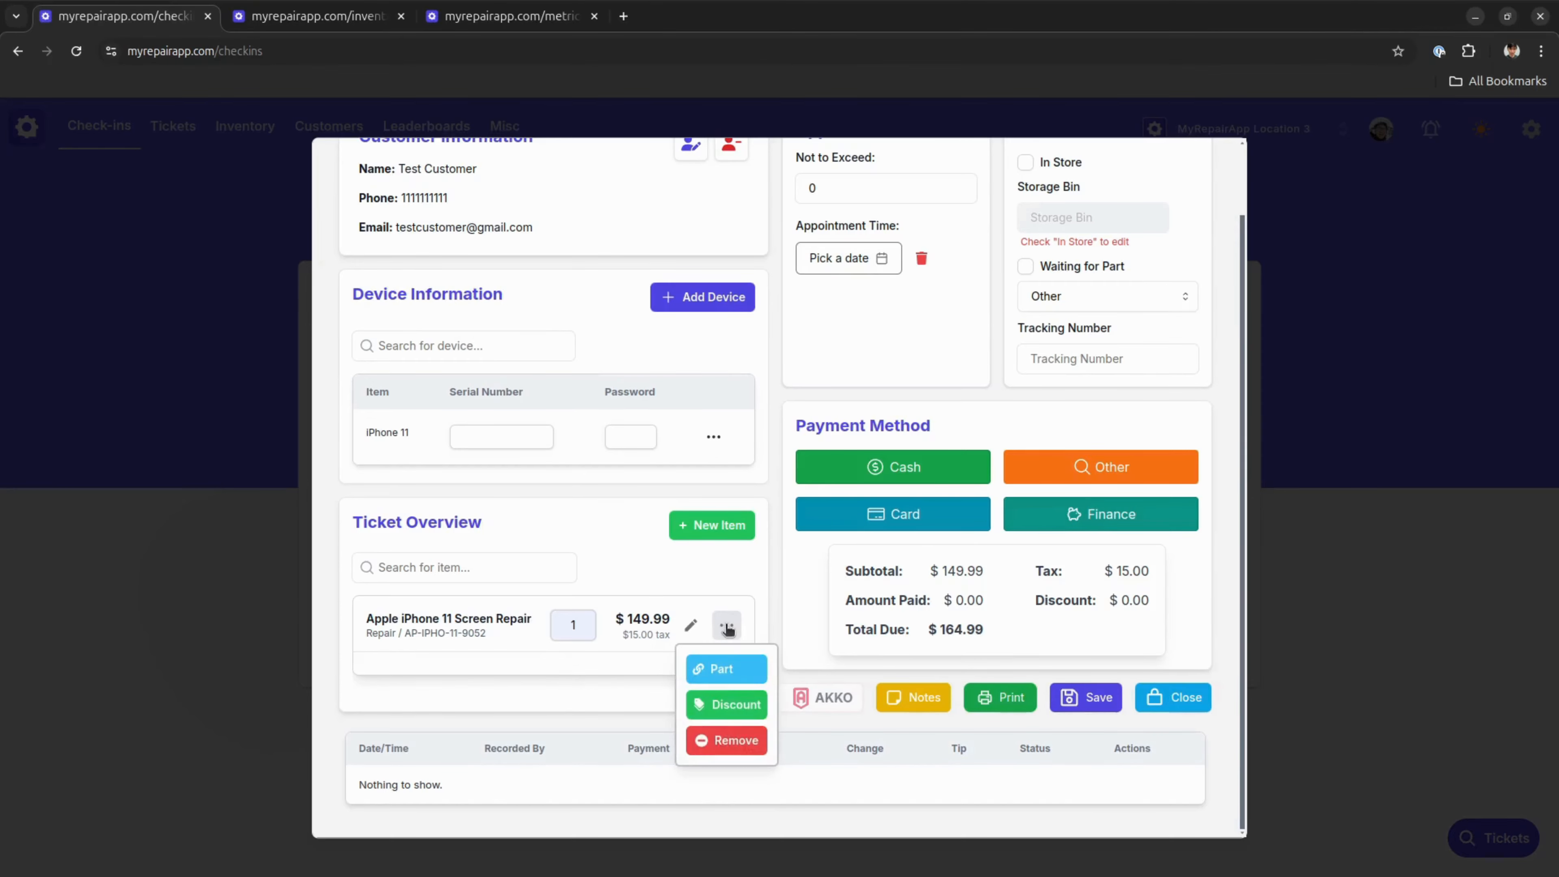
click(727, 663)
text(ipyhon)
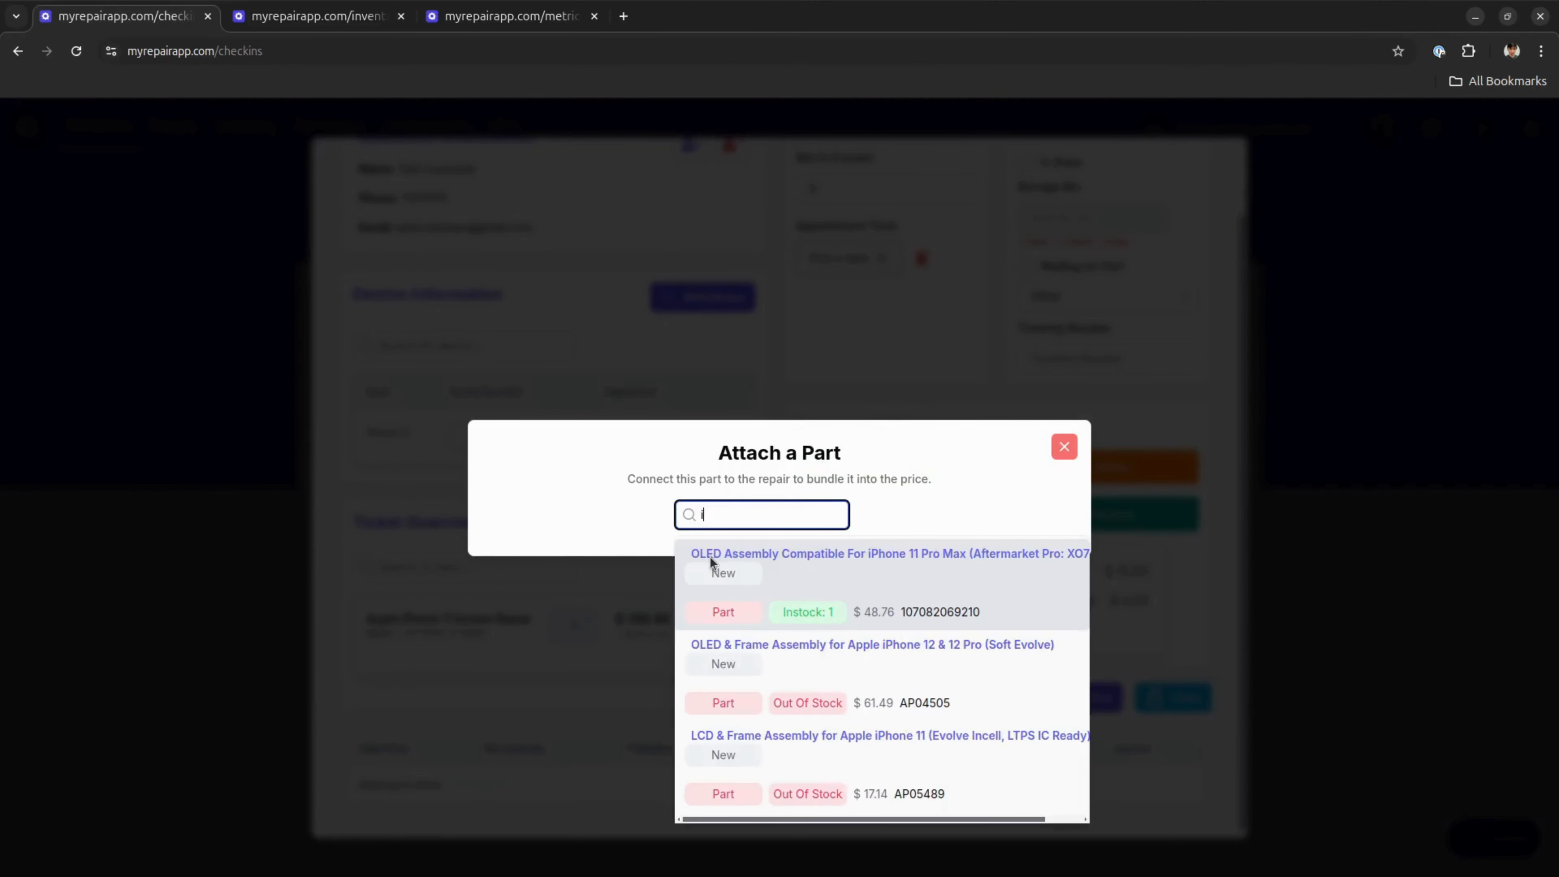
key(BackSpace)
key(BackSpace)
key(BackSpace)
key(BackSpace)
text(hone)
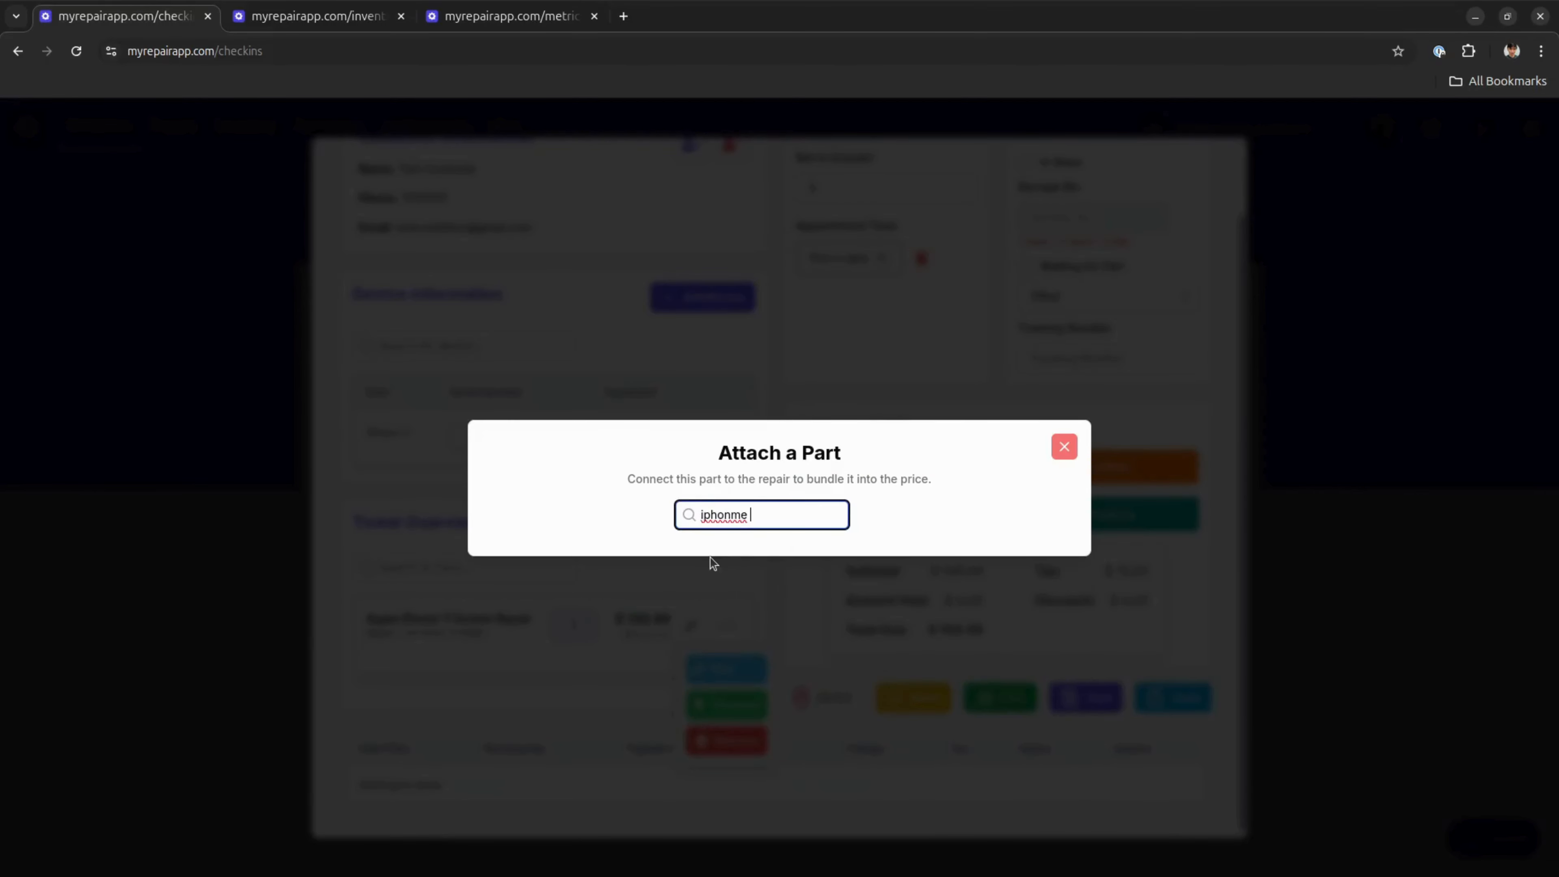
key(BackSpace)
text(e 1)
key(BackSpace)
key(BackSpace)
key(BackSpace)
text(e 11)
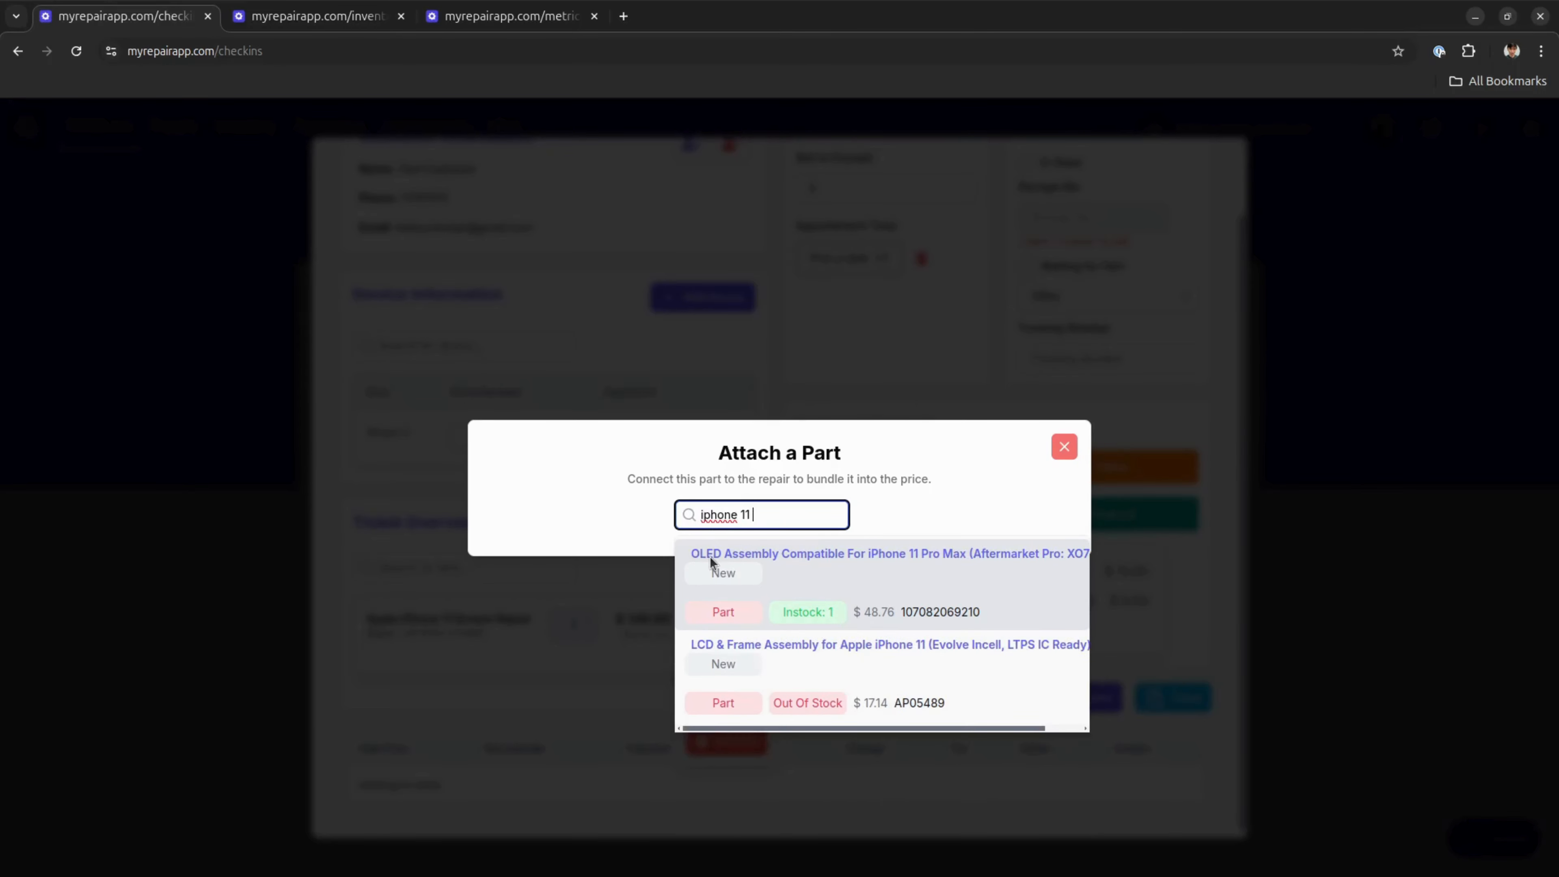
click(710, 557)
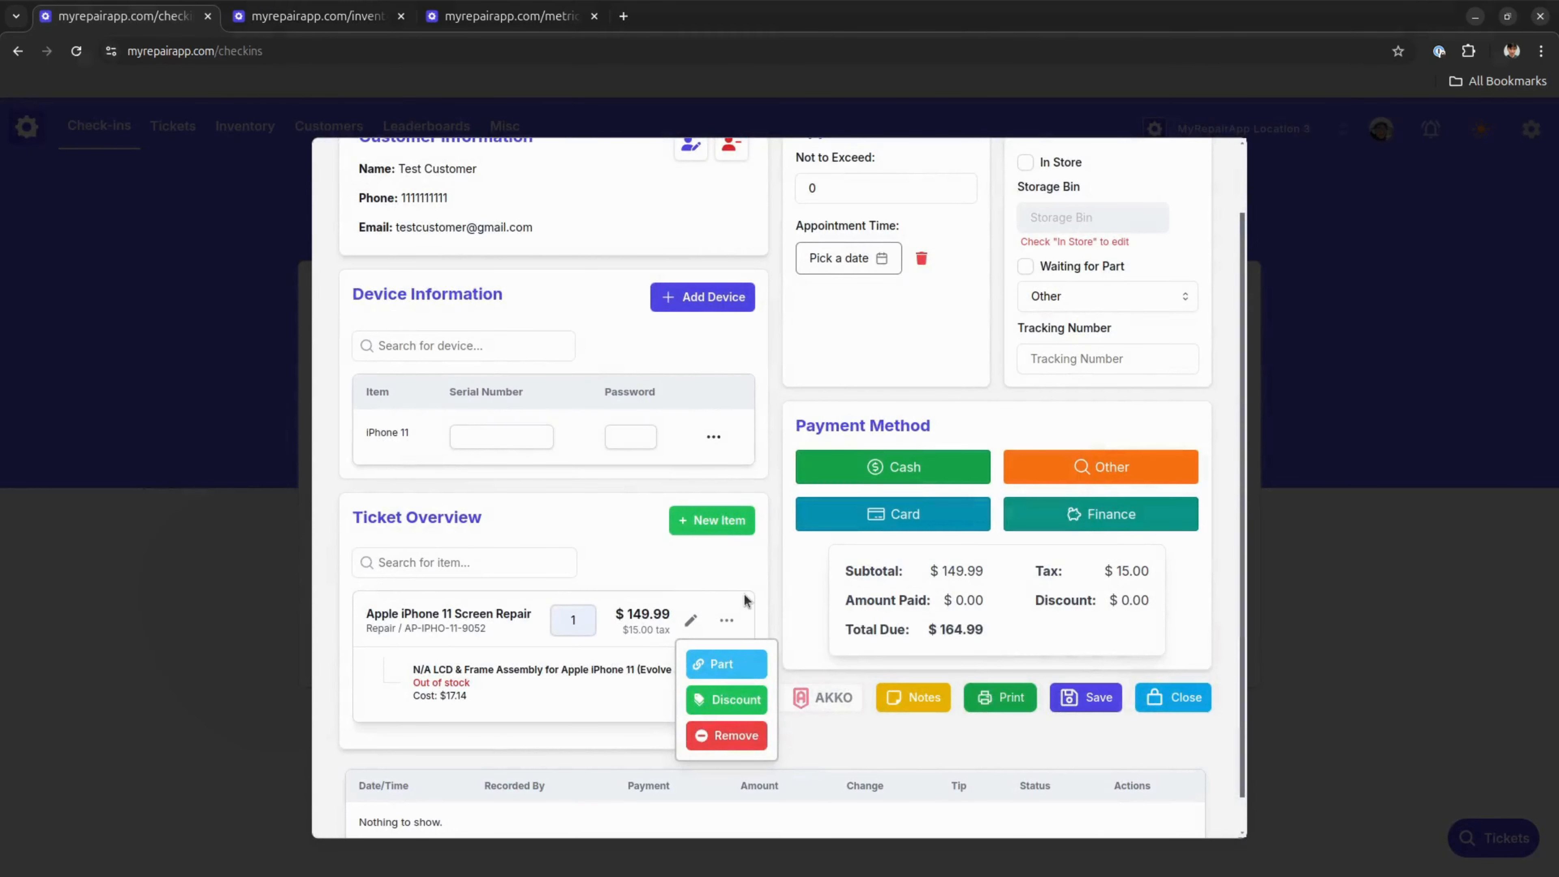
Examine the attached LCD & Frame Assembly part's stock status on the ticket and in the parts inventory
scroll(754, 576, down, 1)
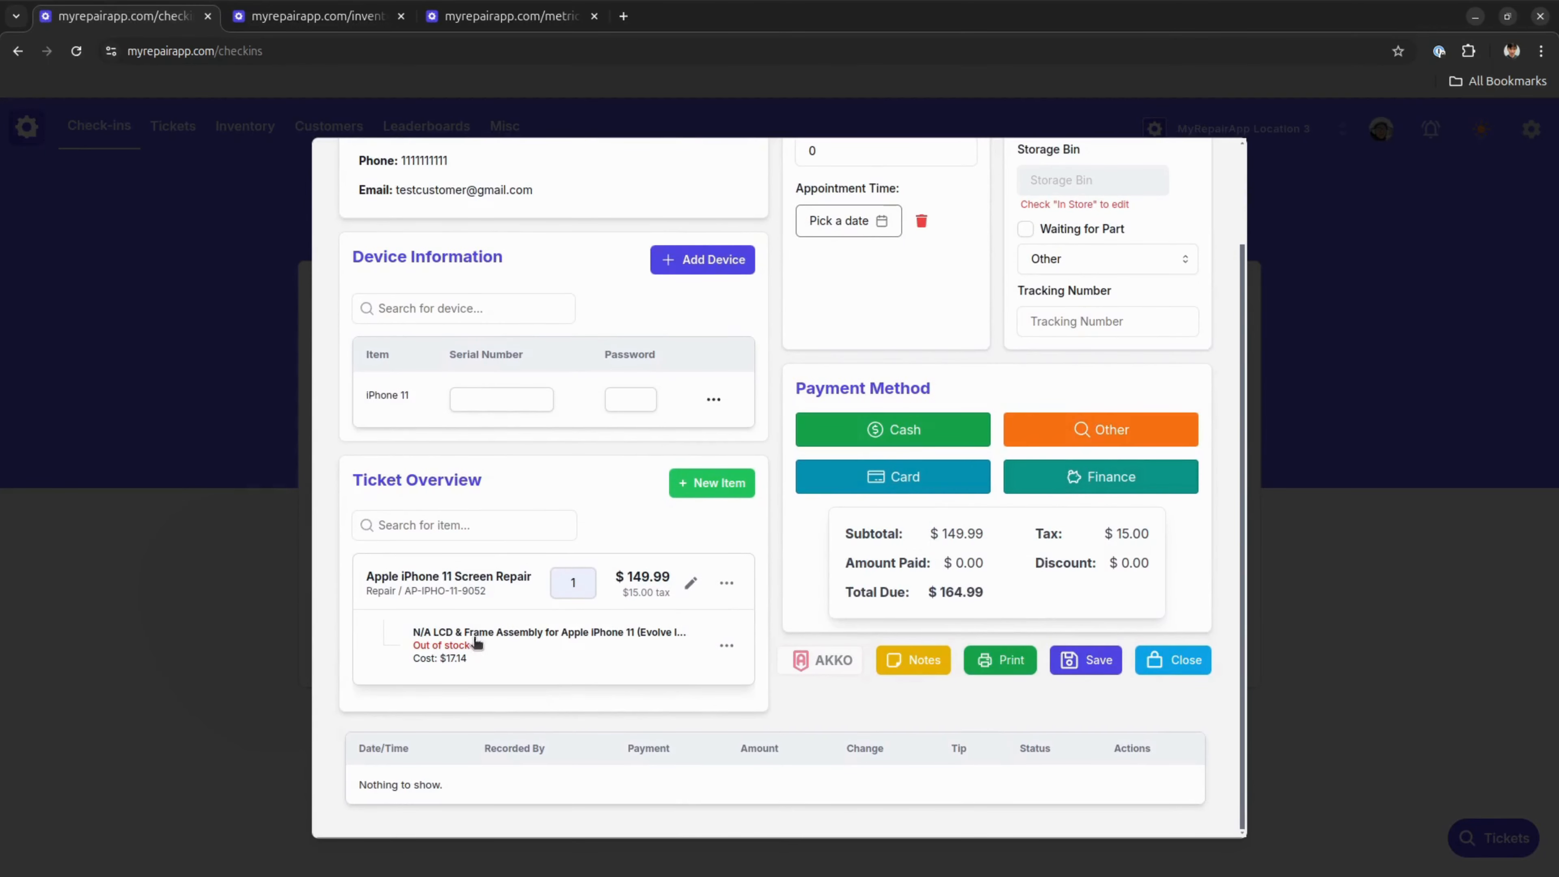
drag(471, 647, 414, 645)
click(445, 638)
click(341, 11)
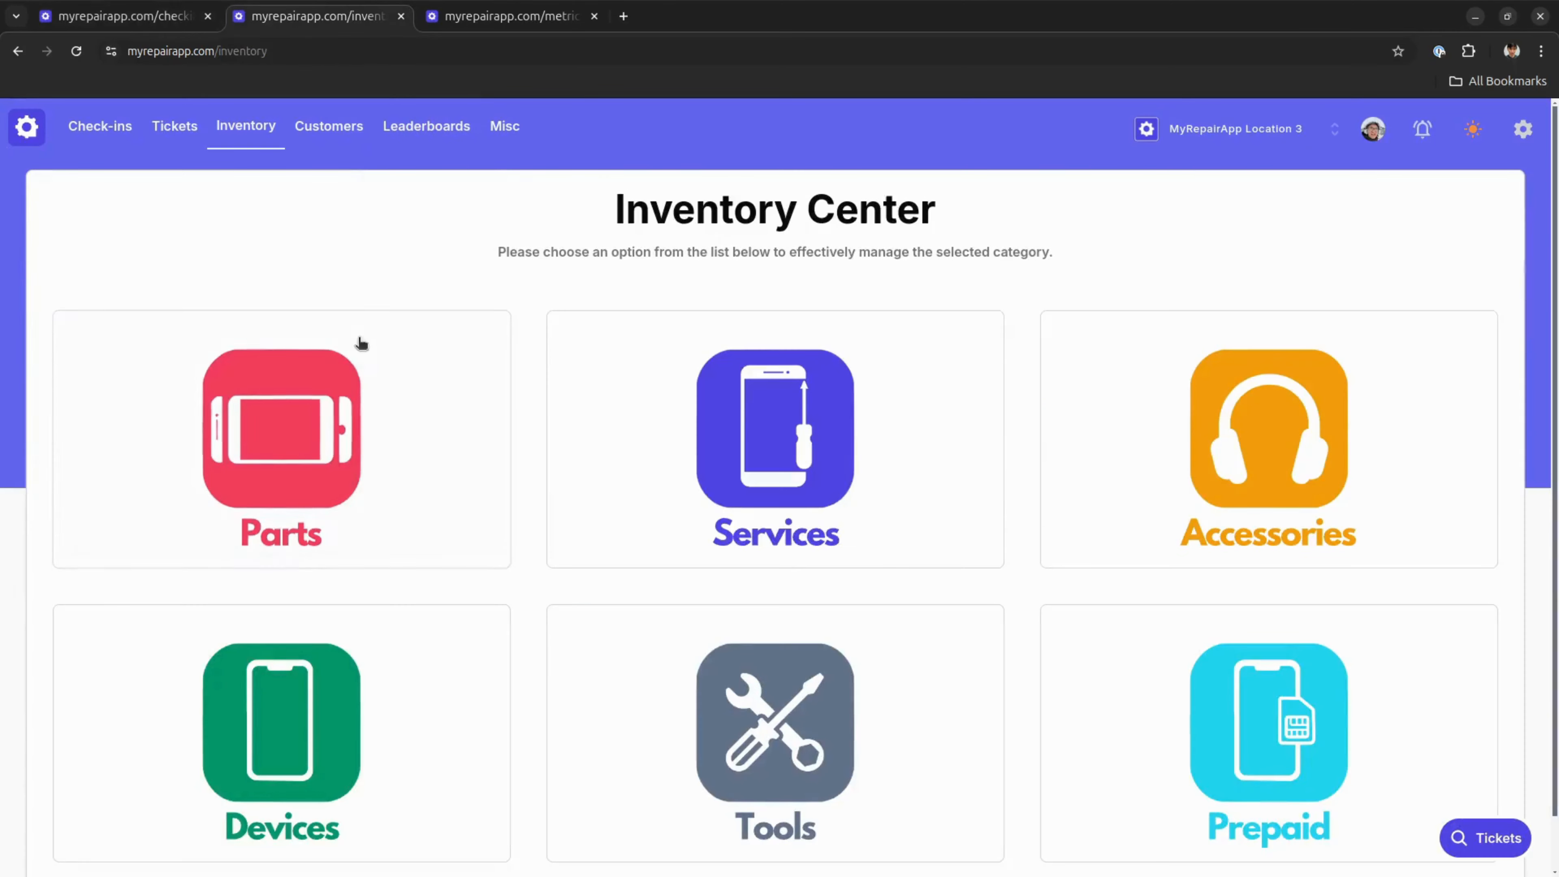
click(424, 473)
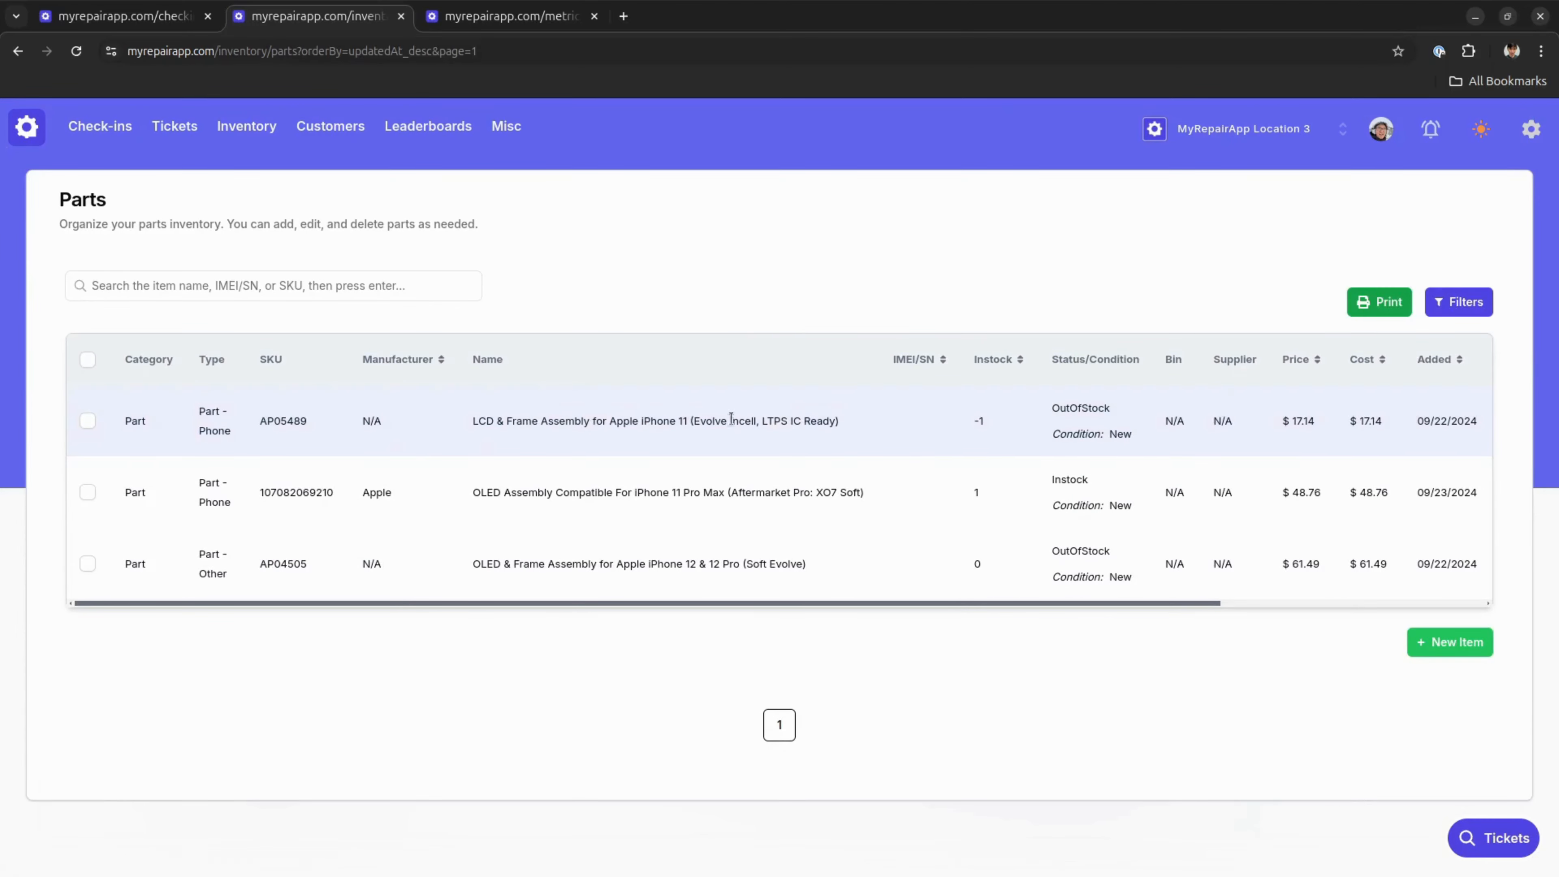
Examine the LCD & Frame Assembly part's name, status and condition in the parts inventory and its stock status on the ticket
triple_click(679, 421)
double_click(1065, 407)
click(1100, 430)
click(136, 7)
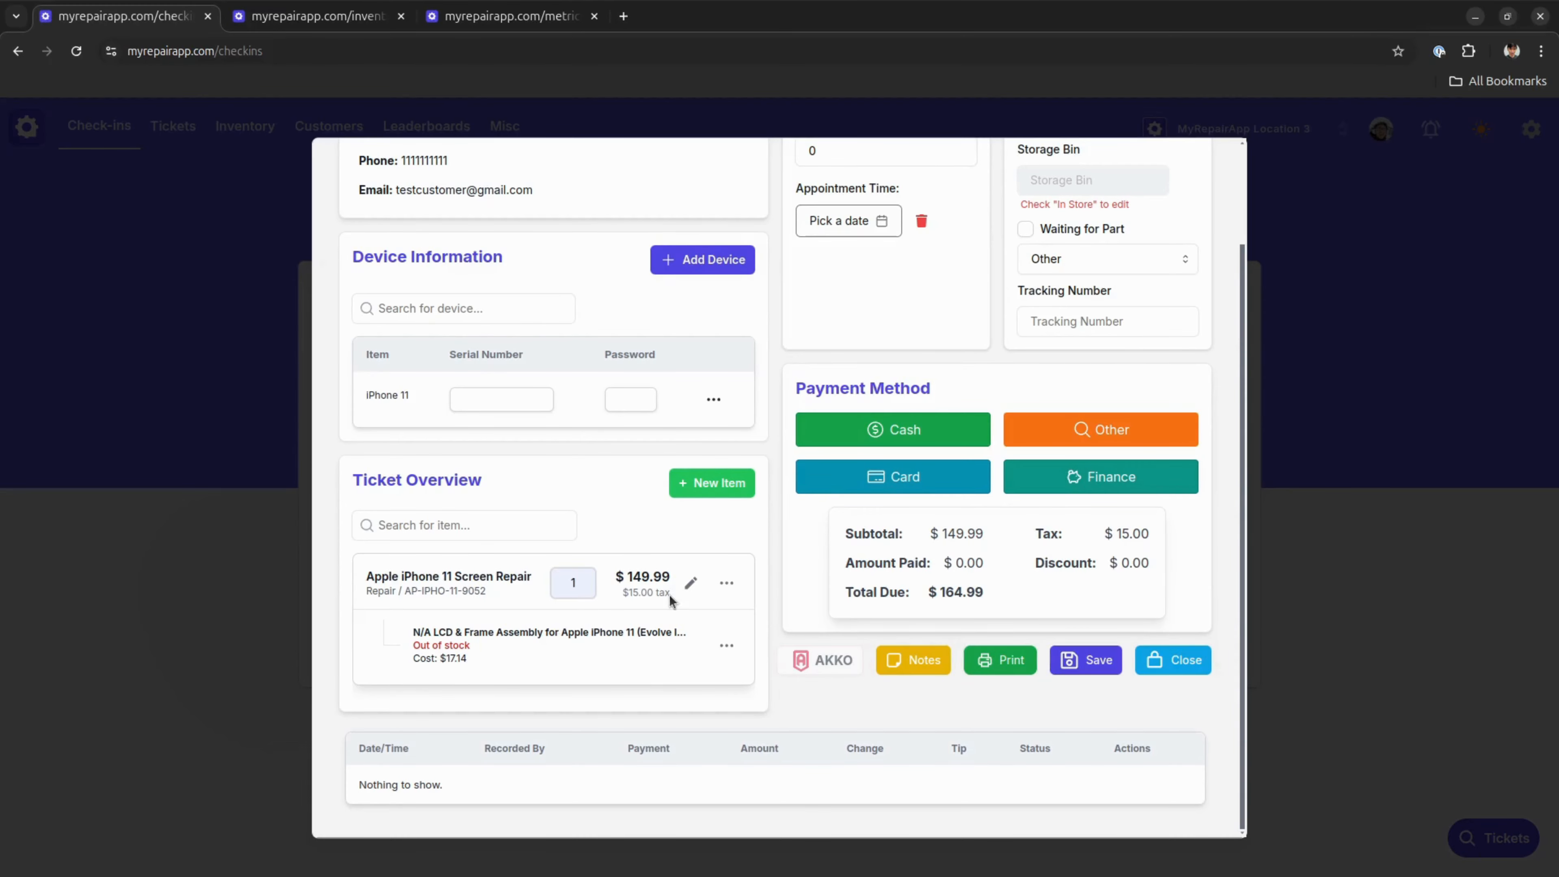
scroll(673, 603, up, 2)
scroll(675, 579, down, 2)
drag(474, 645, 395, 639)
click(475, 644)
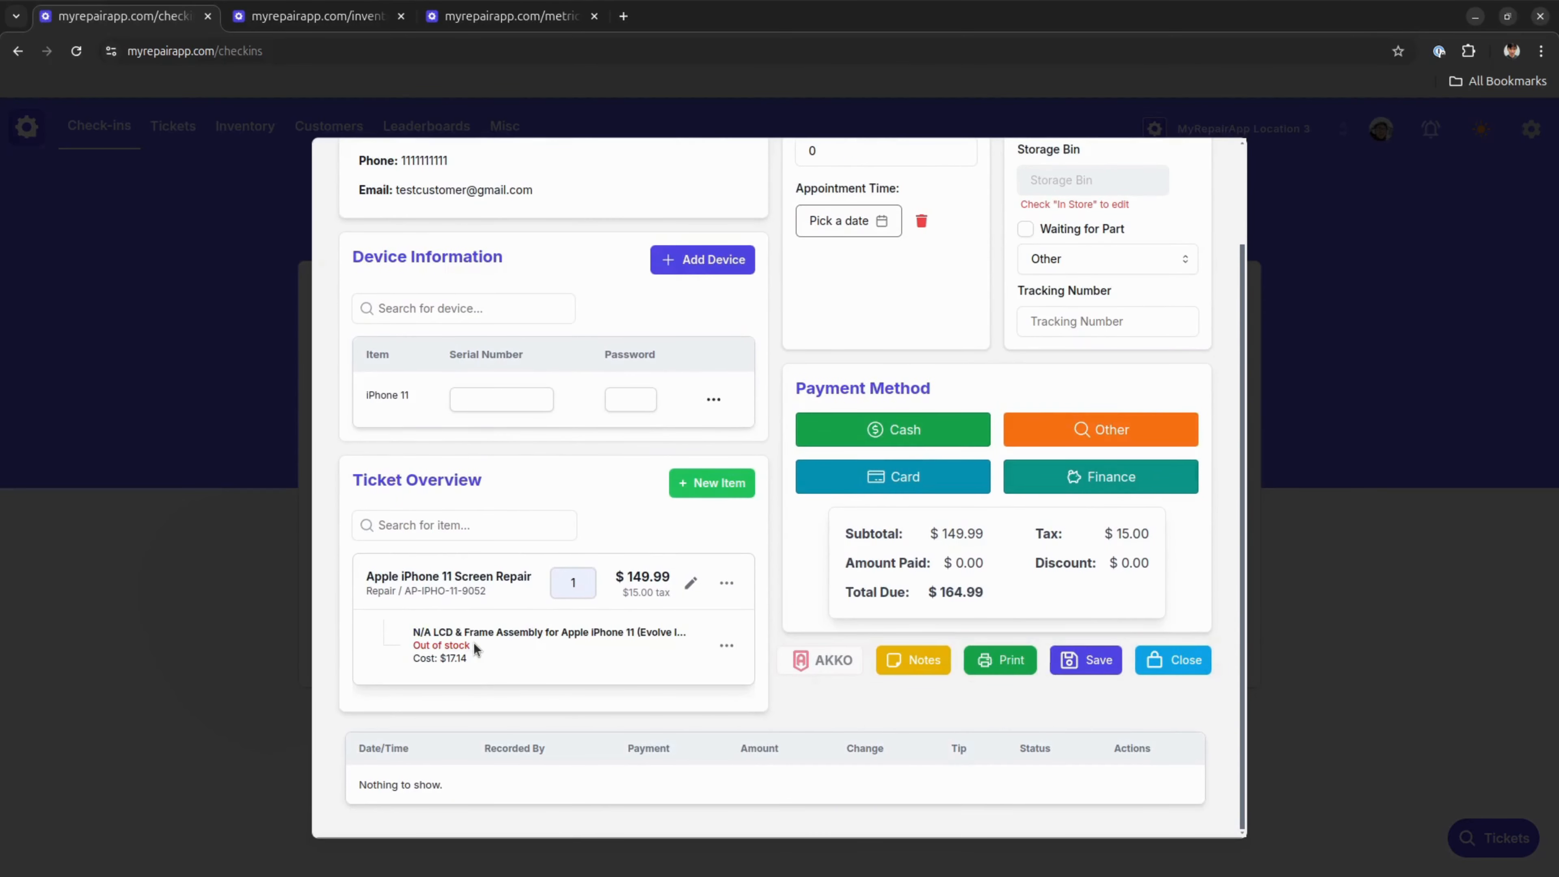
Attach the part OLED Assembly Compatible For iPhone 11 Pro Max (Aftermarket Pro: XO7 Soft) to the screen repair, searching for "iphone"
click(726, 583)
click(721, 626)
text(iphone)
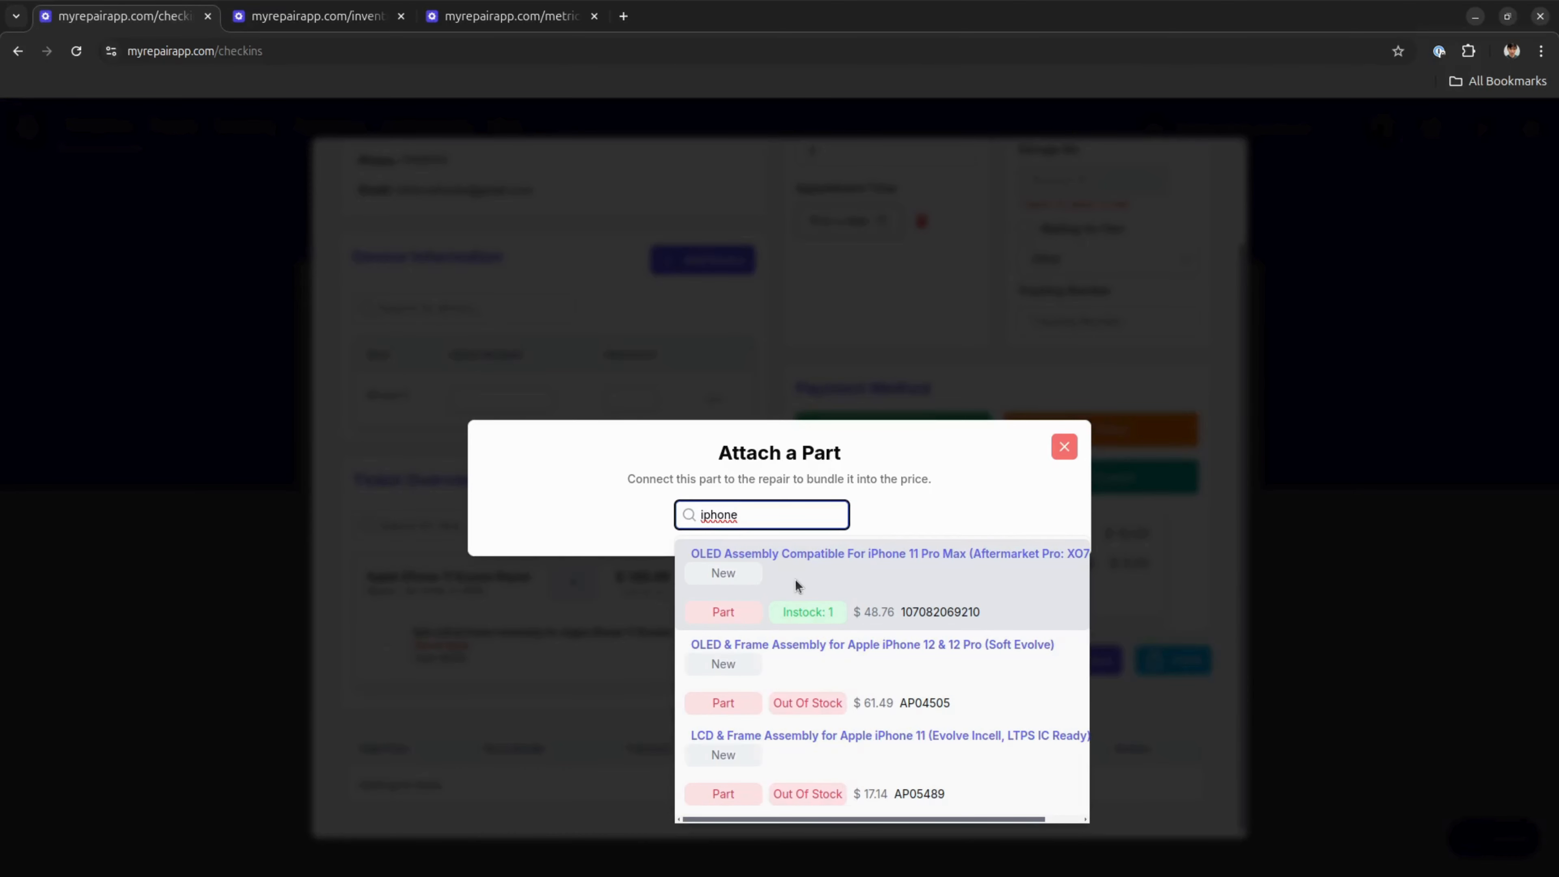
click(863, 597)
click(747, 522)
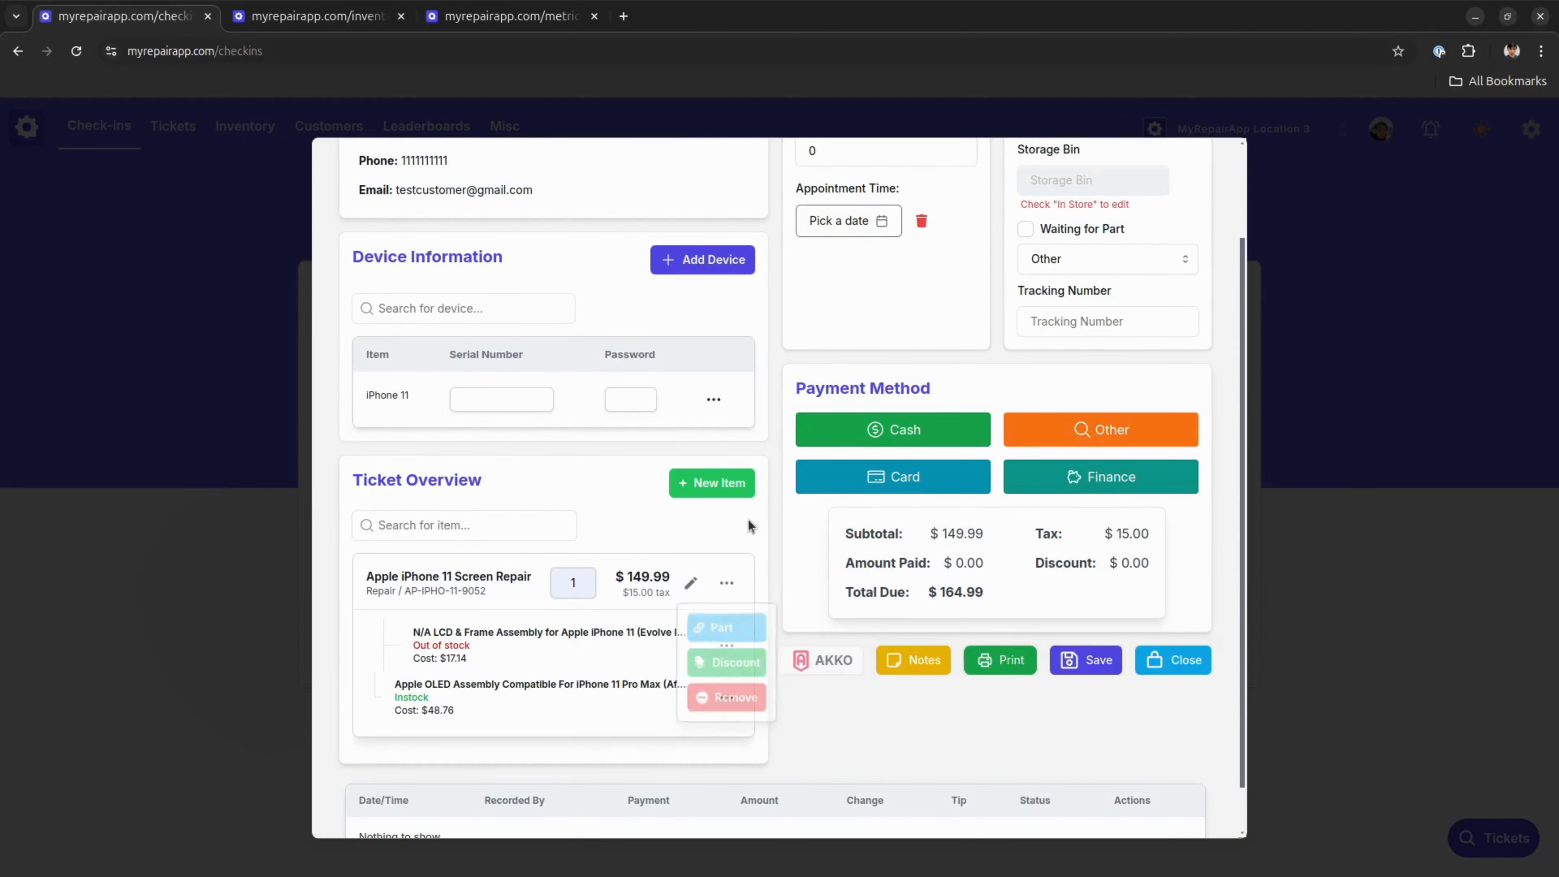
drag(431, 698, 382, 695)
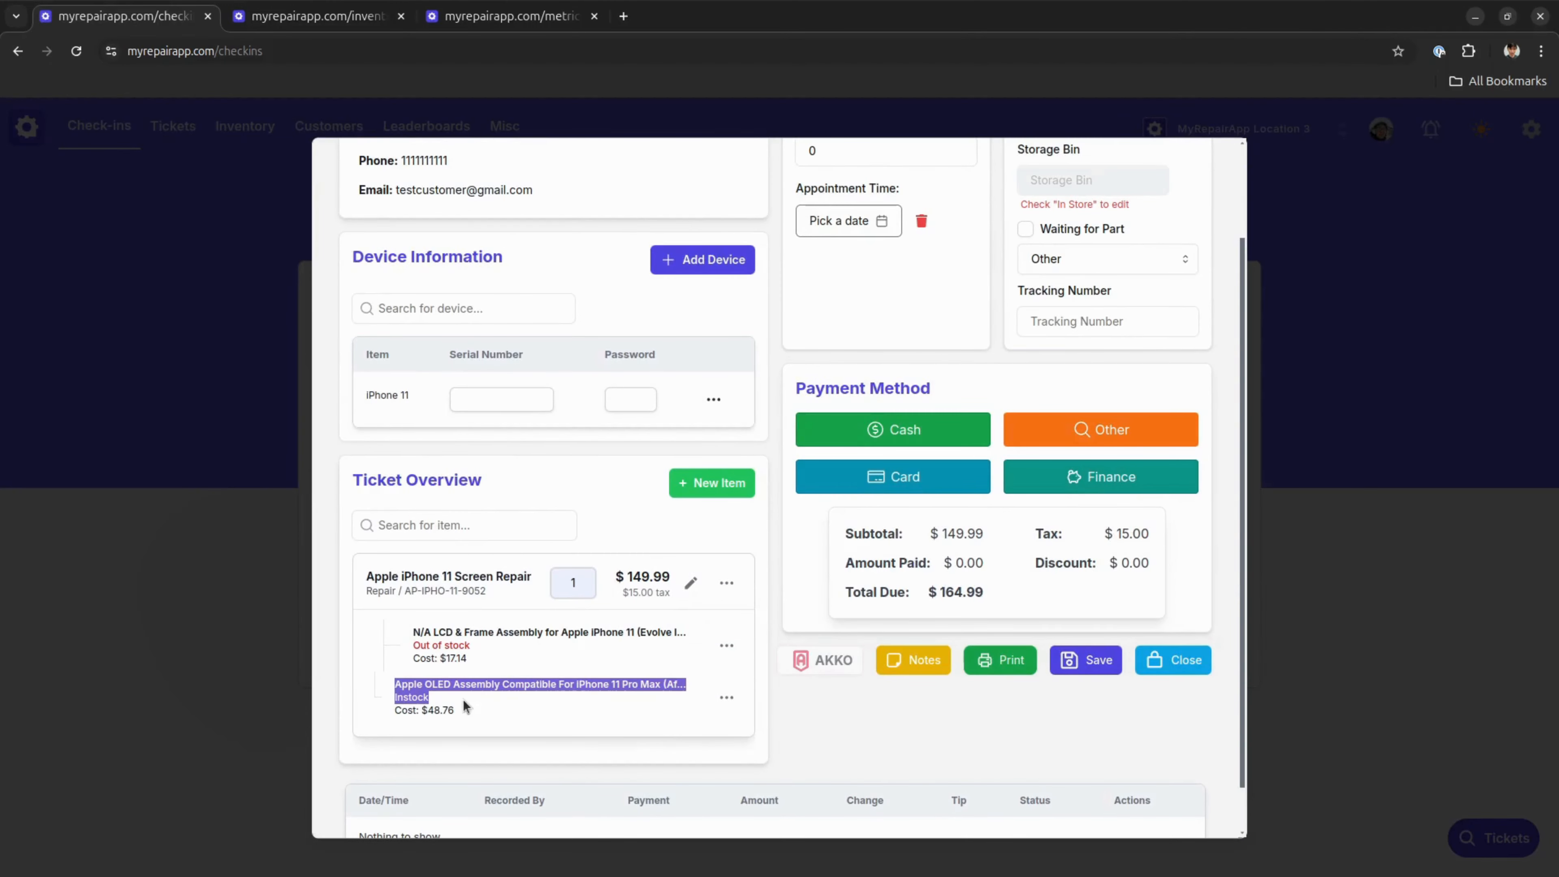
Remove the attached OLED Assembly for iPhone 11 Pro Max from the screen repair
click(485, 710)
click(726, 697)
click(738, 740)
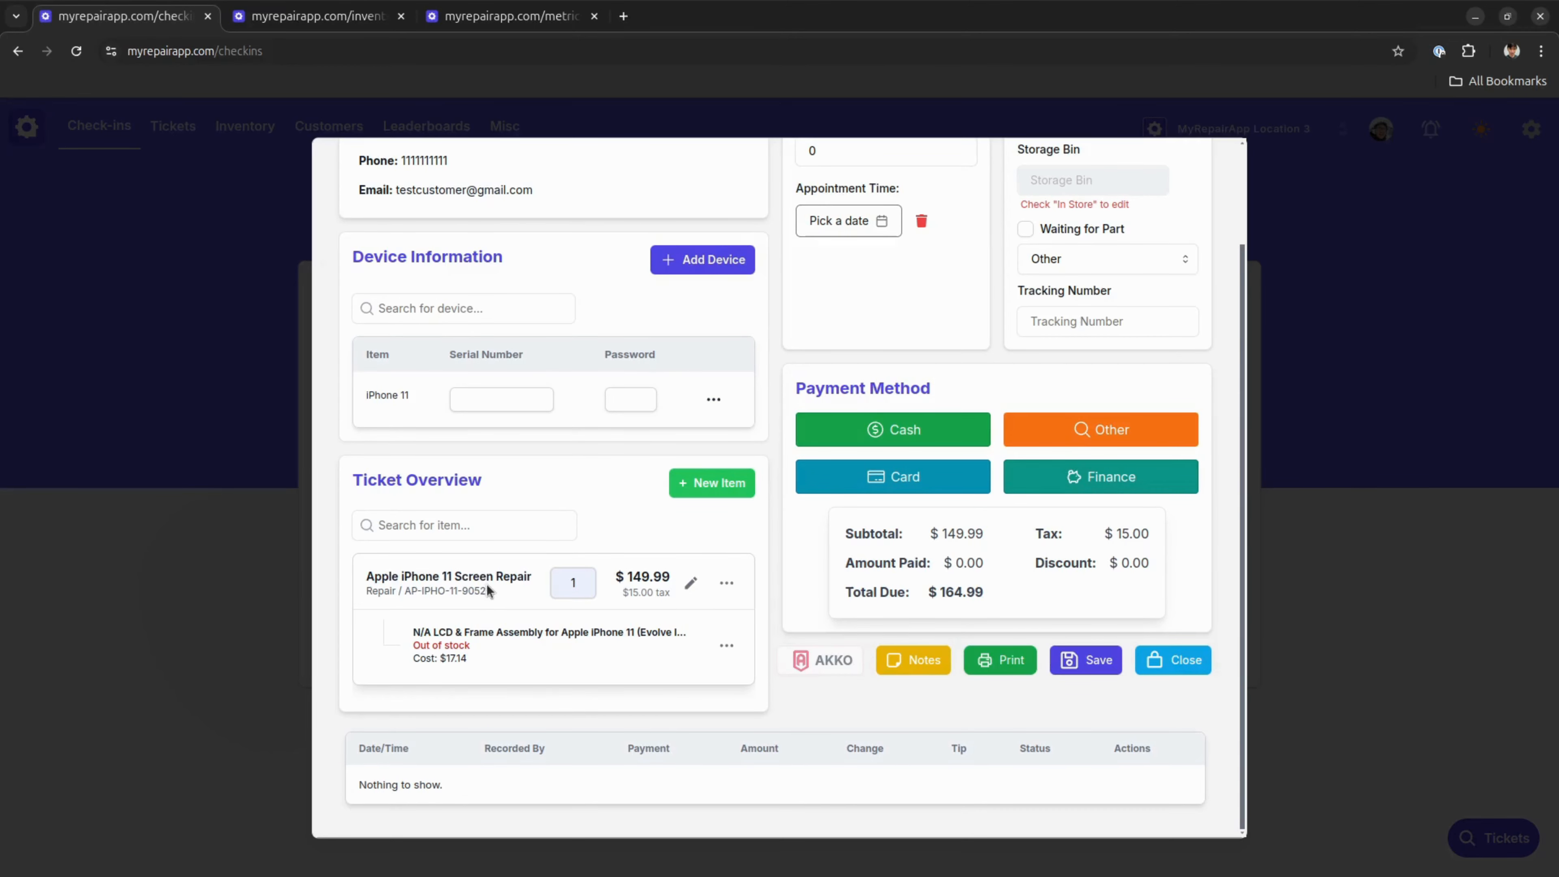
Add the Love Me Printed Clear Case - E6 for iPhone 11 Pro Max to the ticket, searching for "case"
click(515, 525)
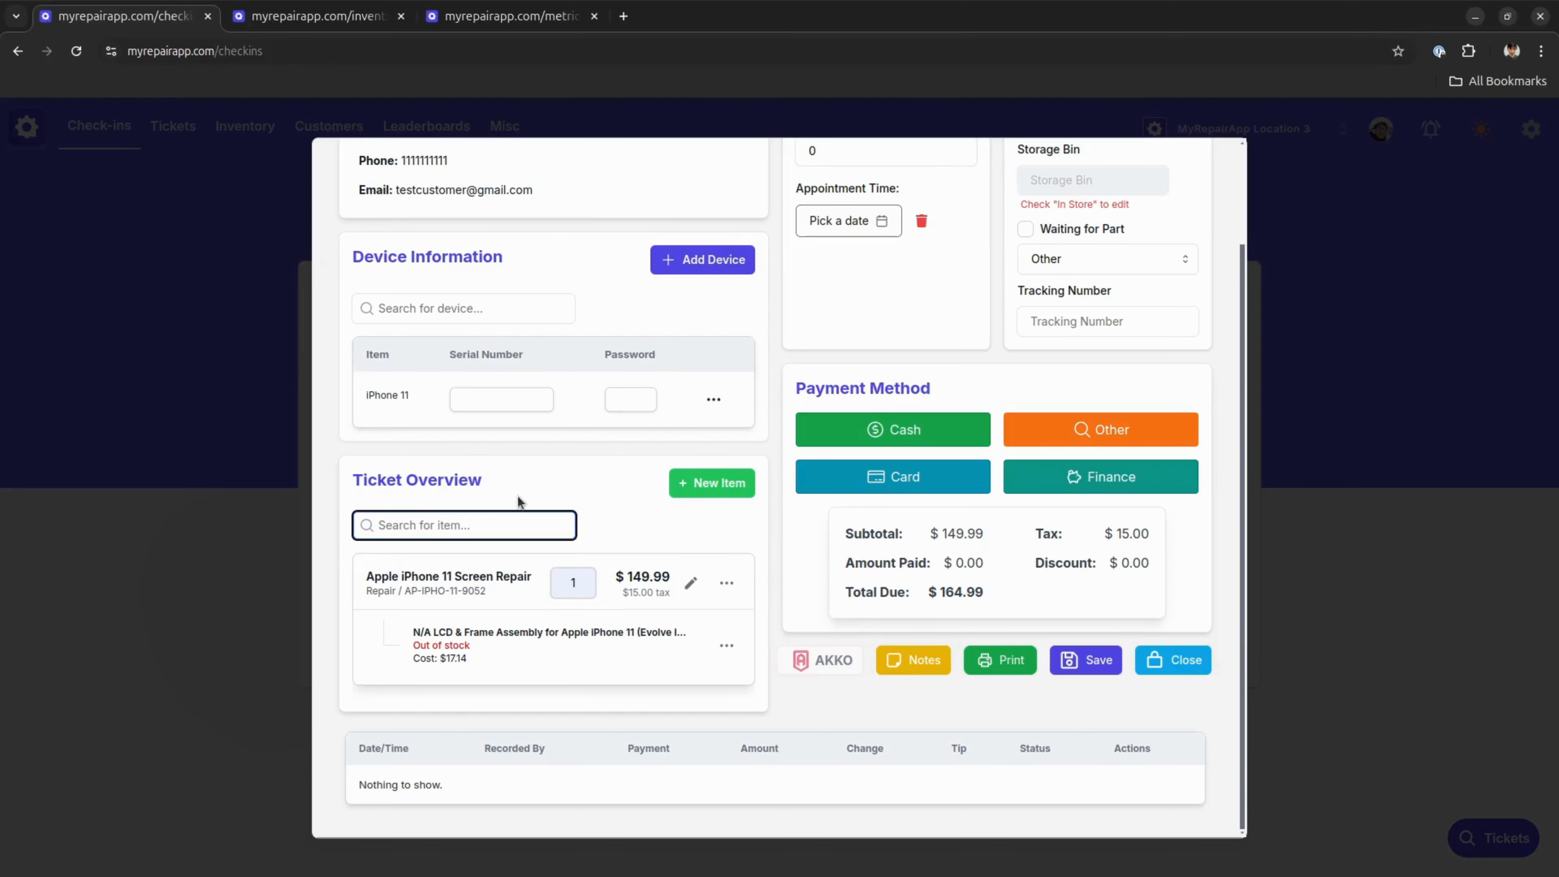
text(case)
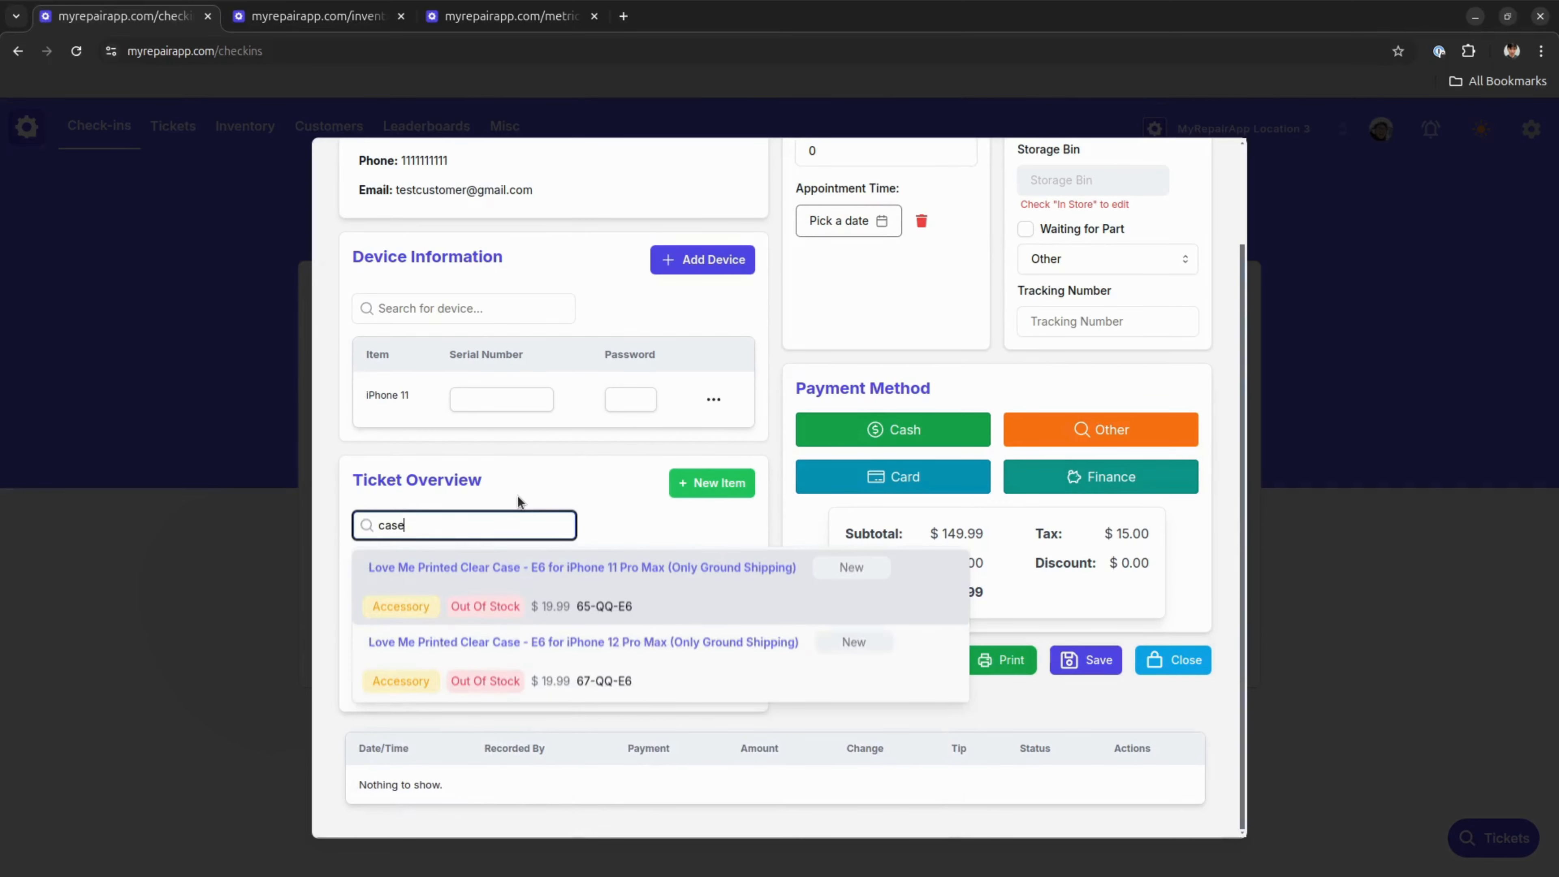
click(578, 584)
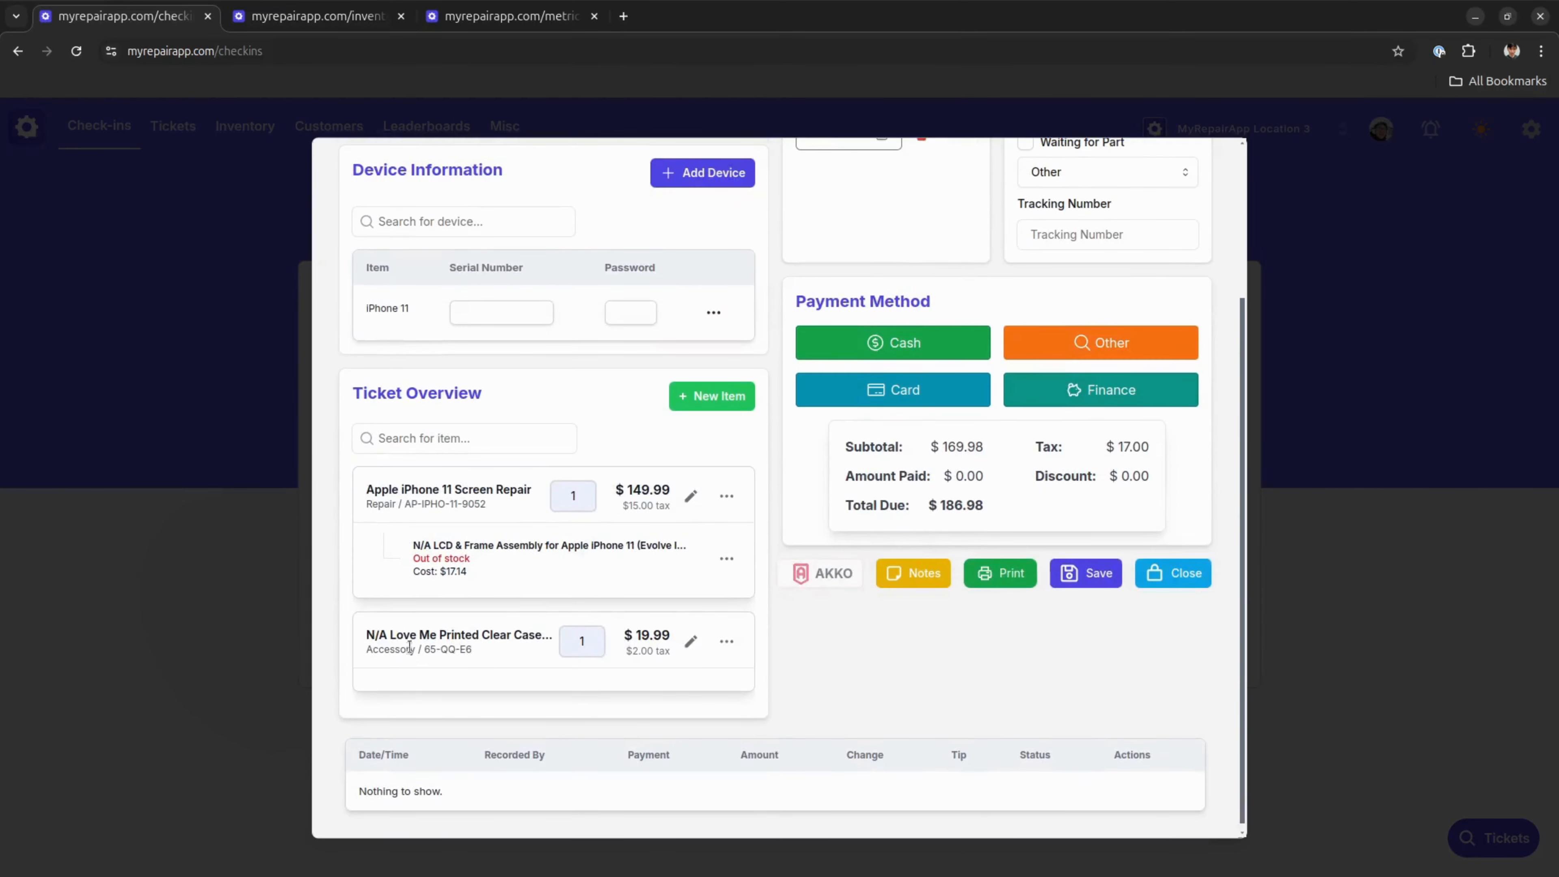
scroll(757, 622, up, 3)
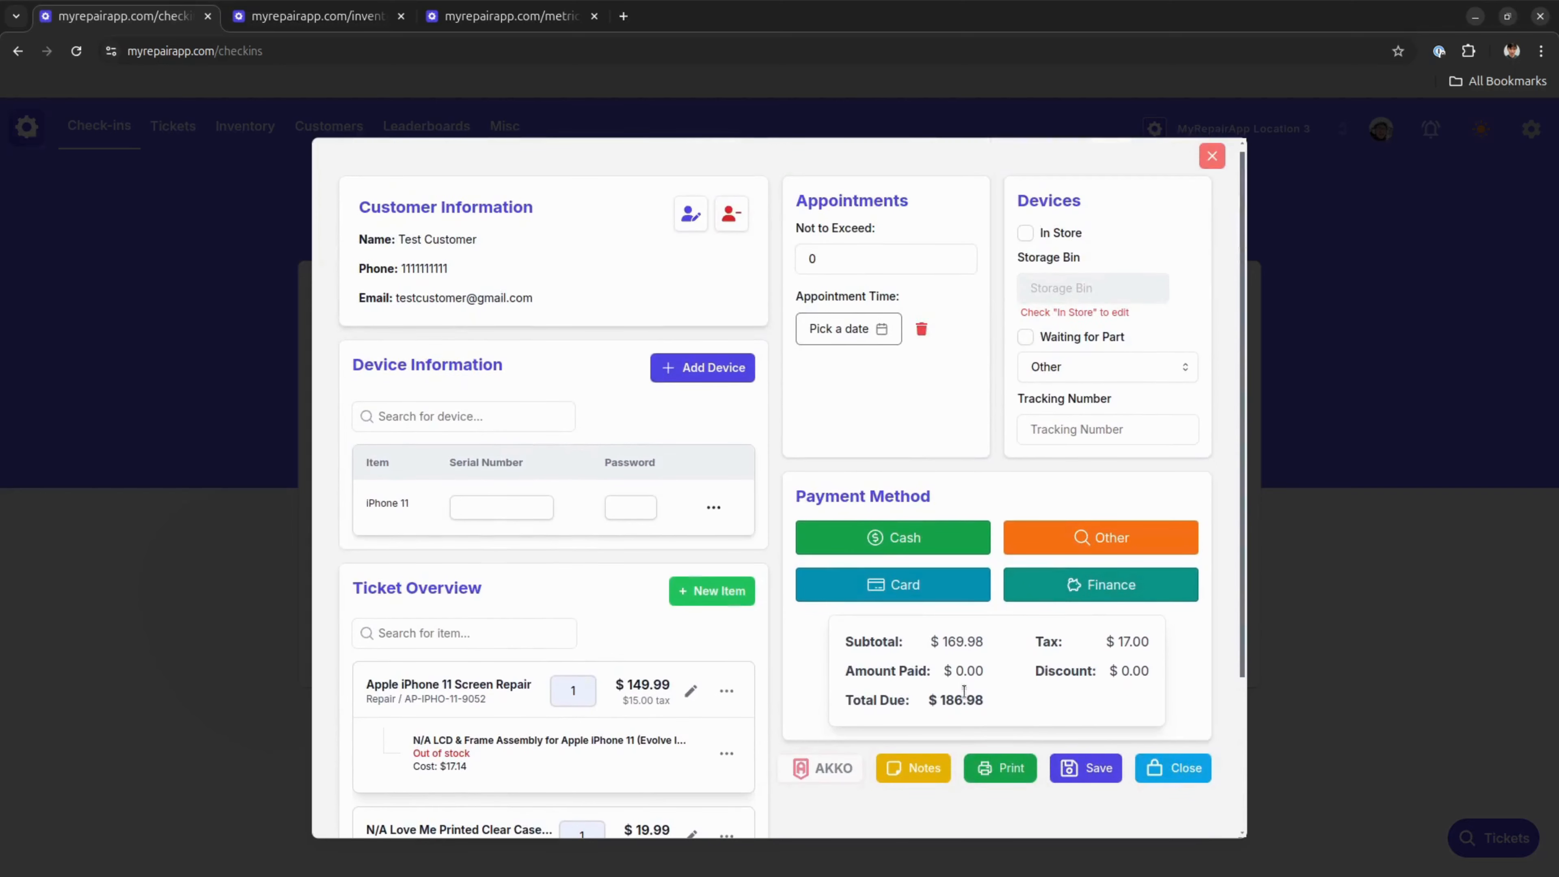
scroll(957, 639, down, 2)
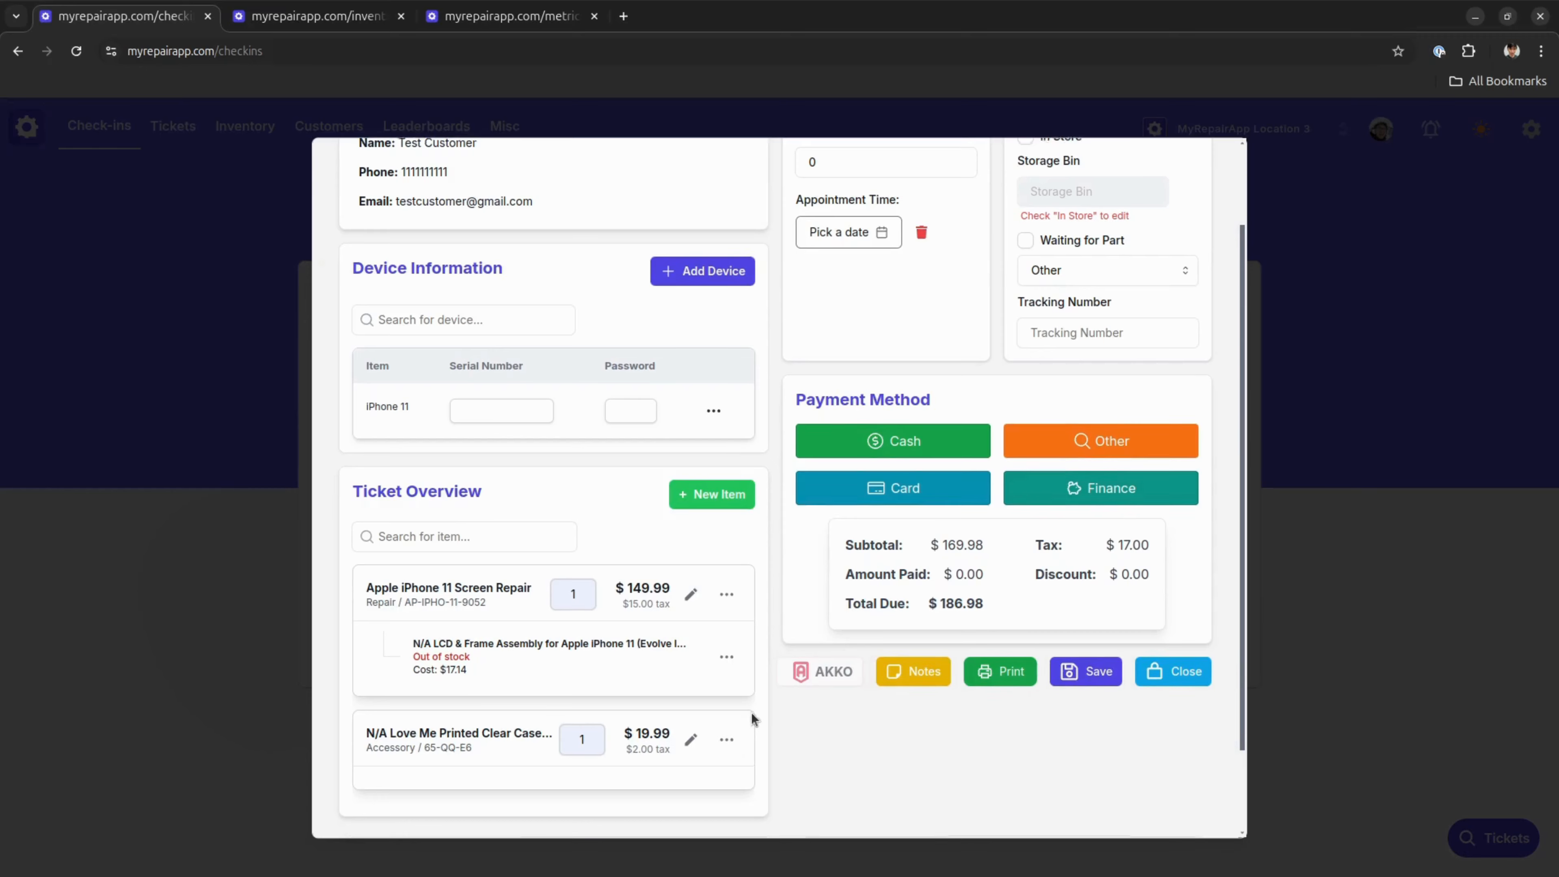
Set the ticket's Not to Exceed amount to 130
scroll(896, 386, up, 2)
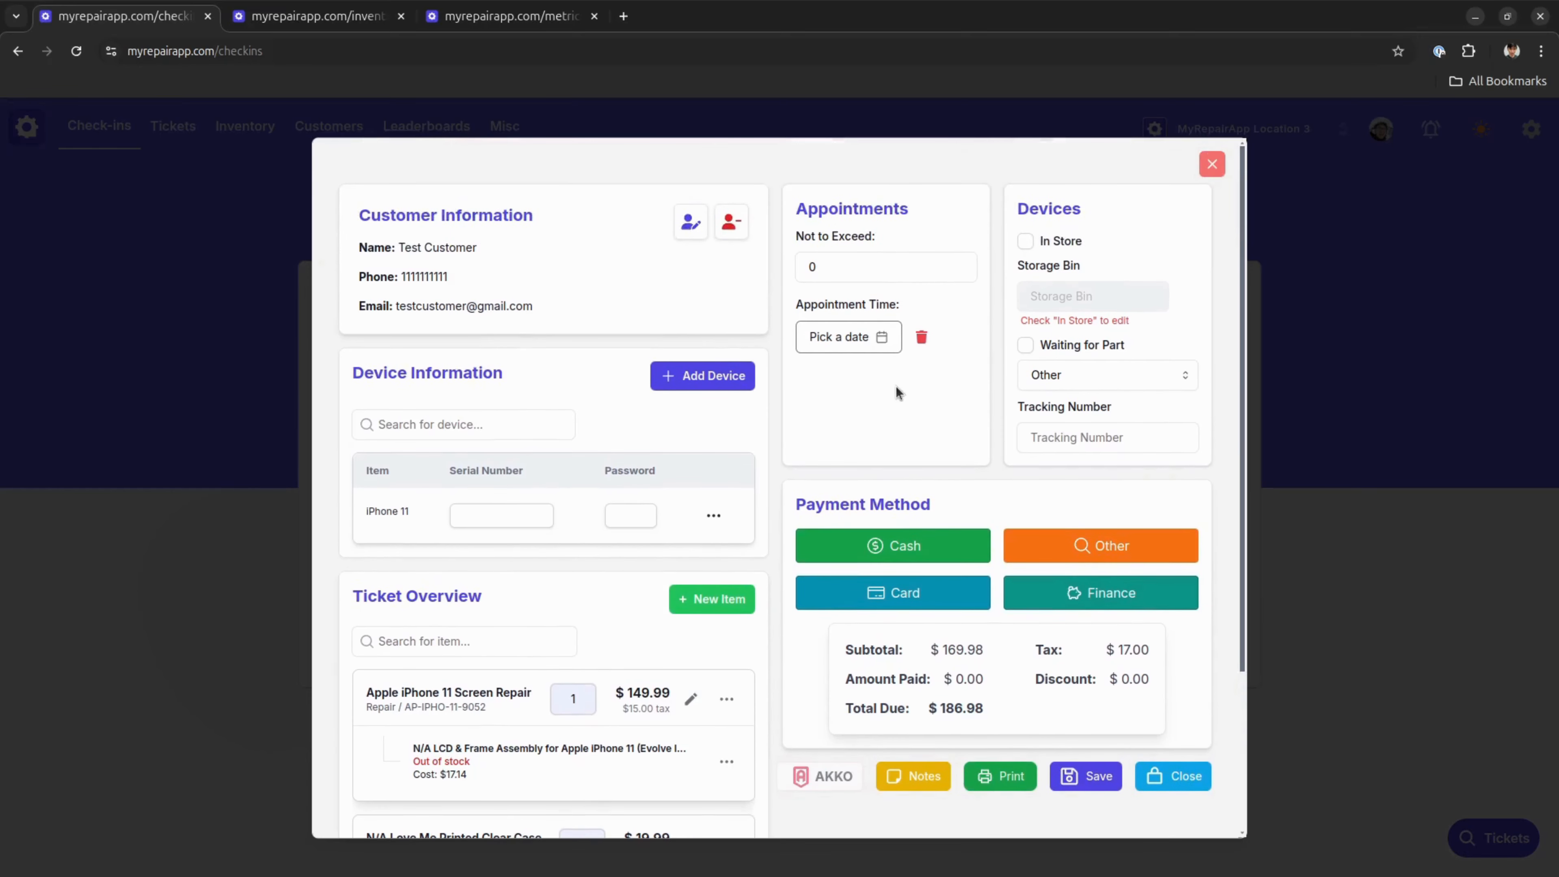
click(867, 266)
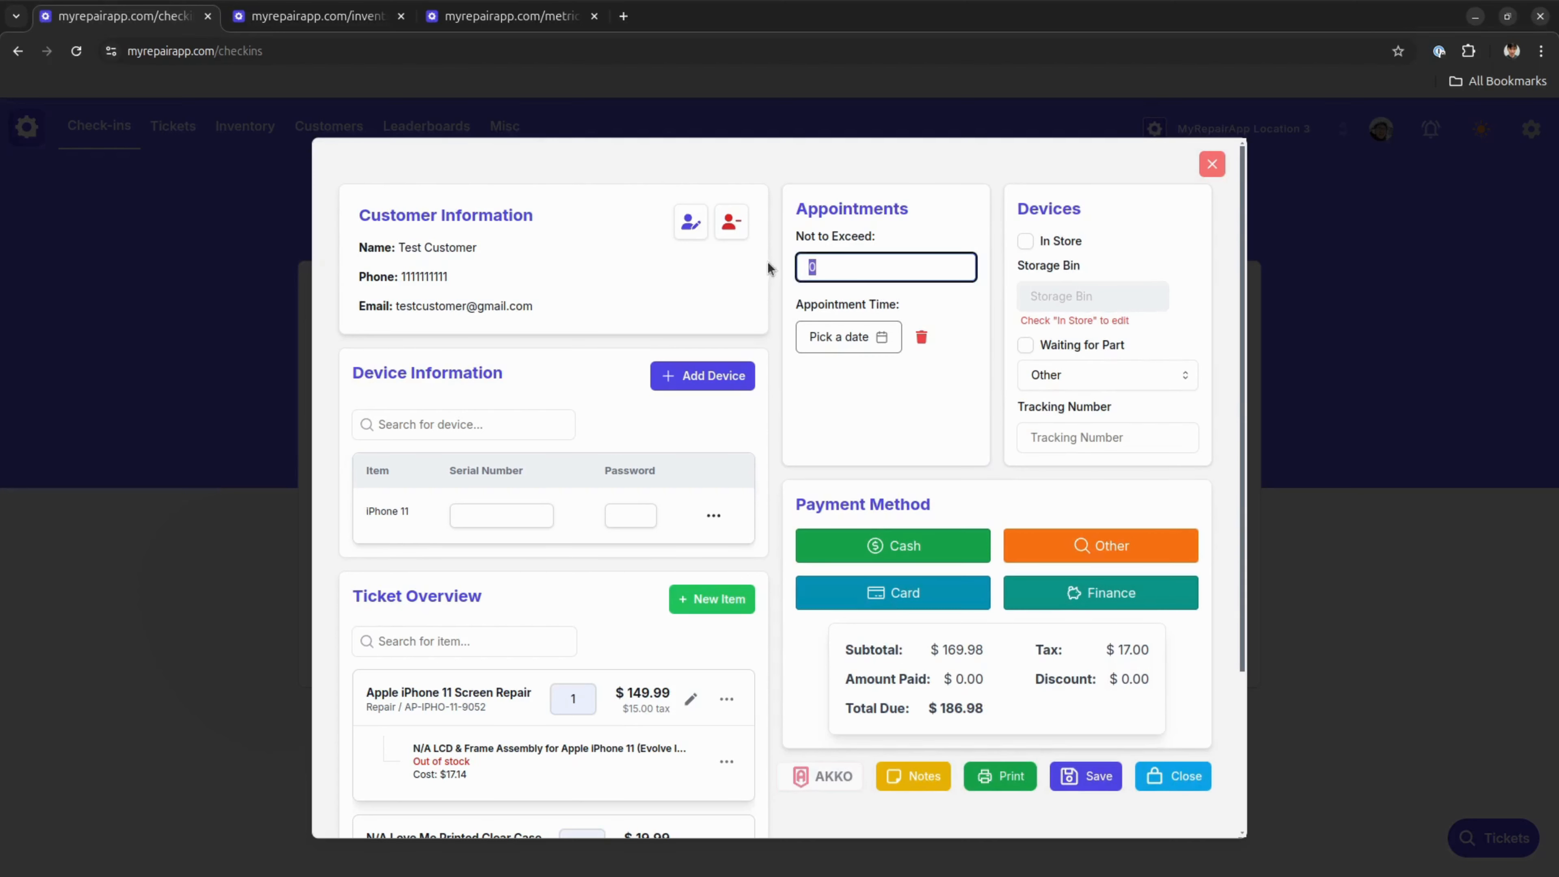
text(130)
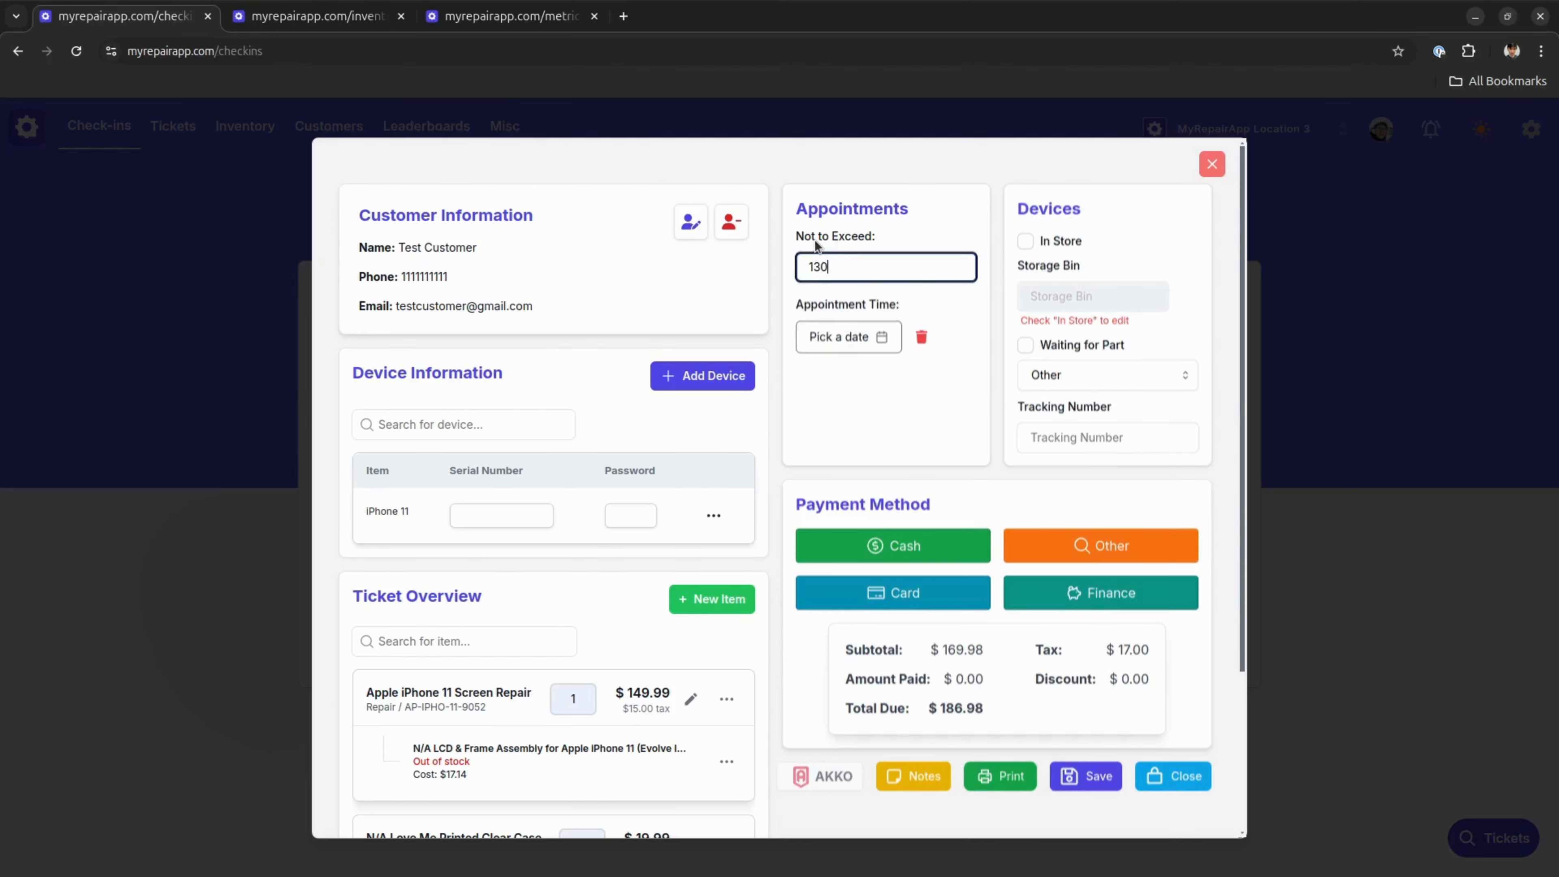
click(980, 207)
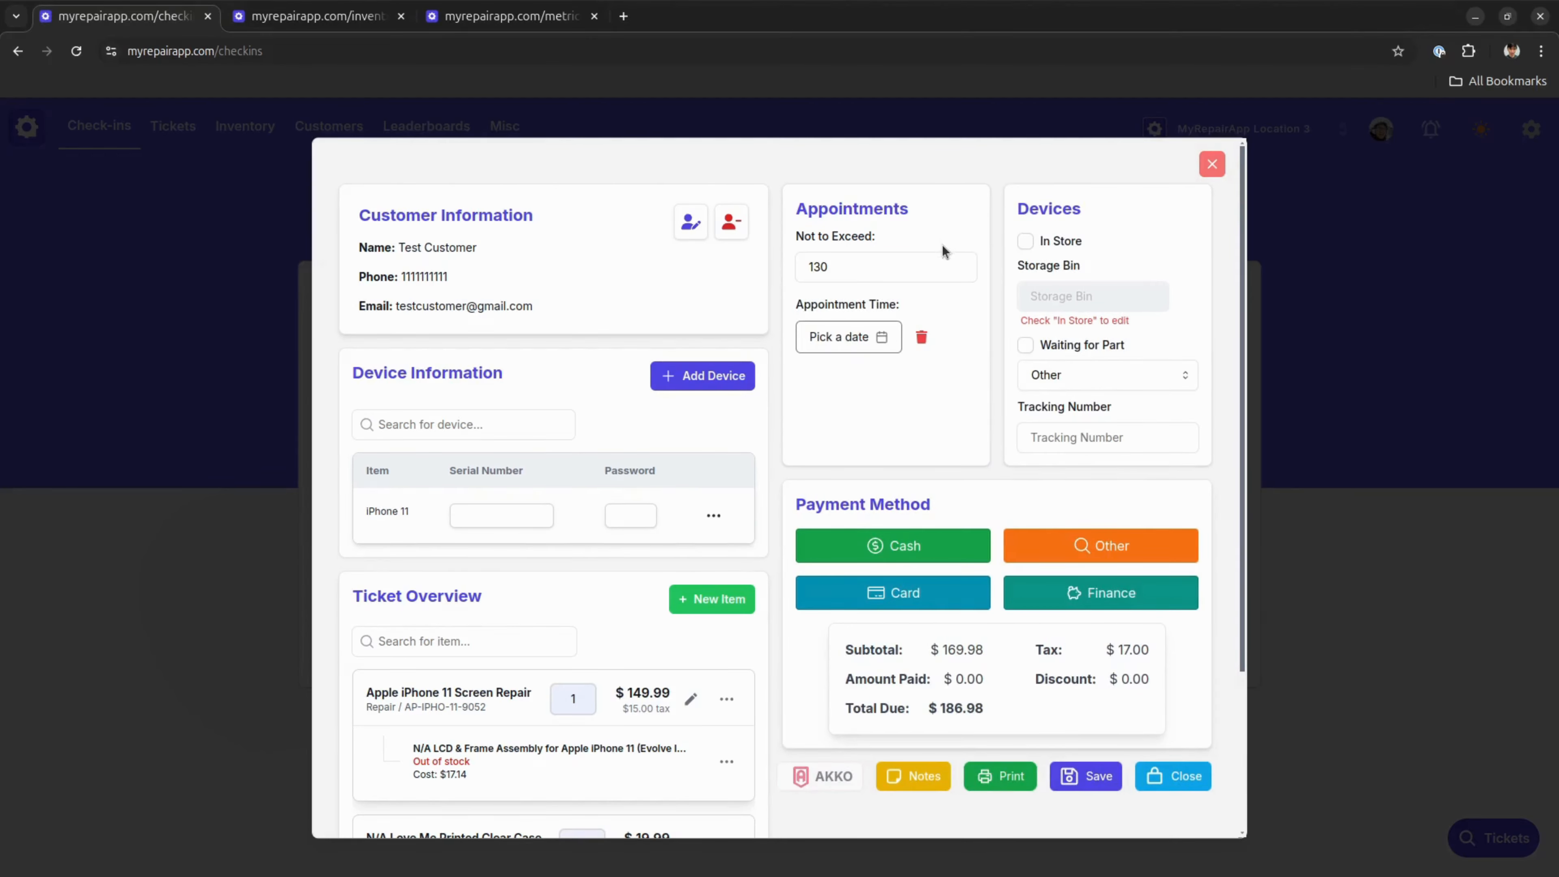
Schedule the ticket's appointment for September 24th, 2024 at 09:00 AM
click(887, 339)
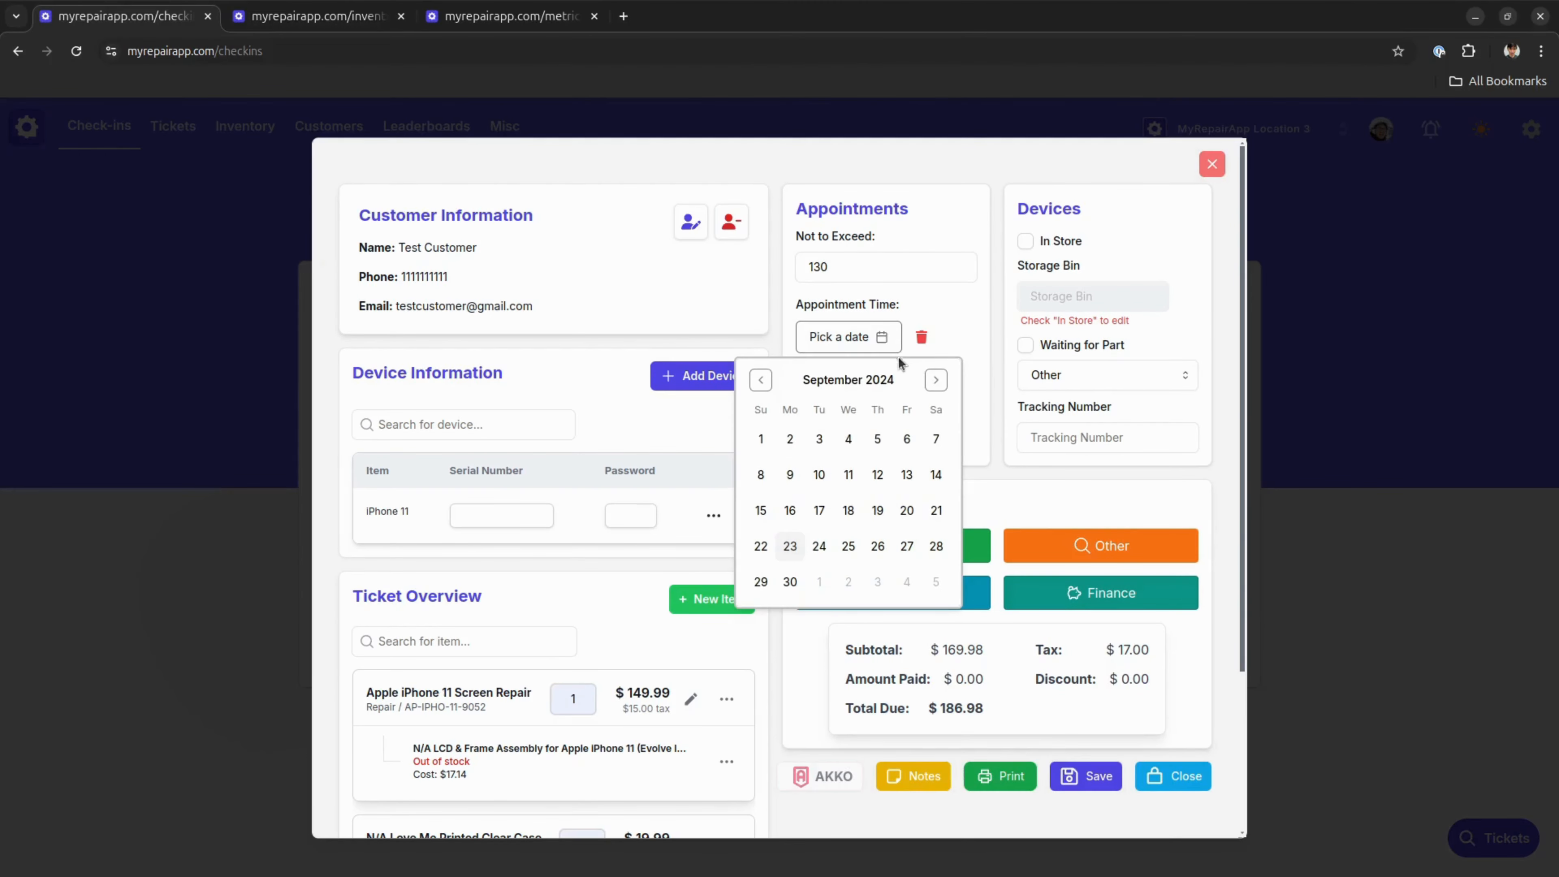
click(819, 546)
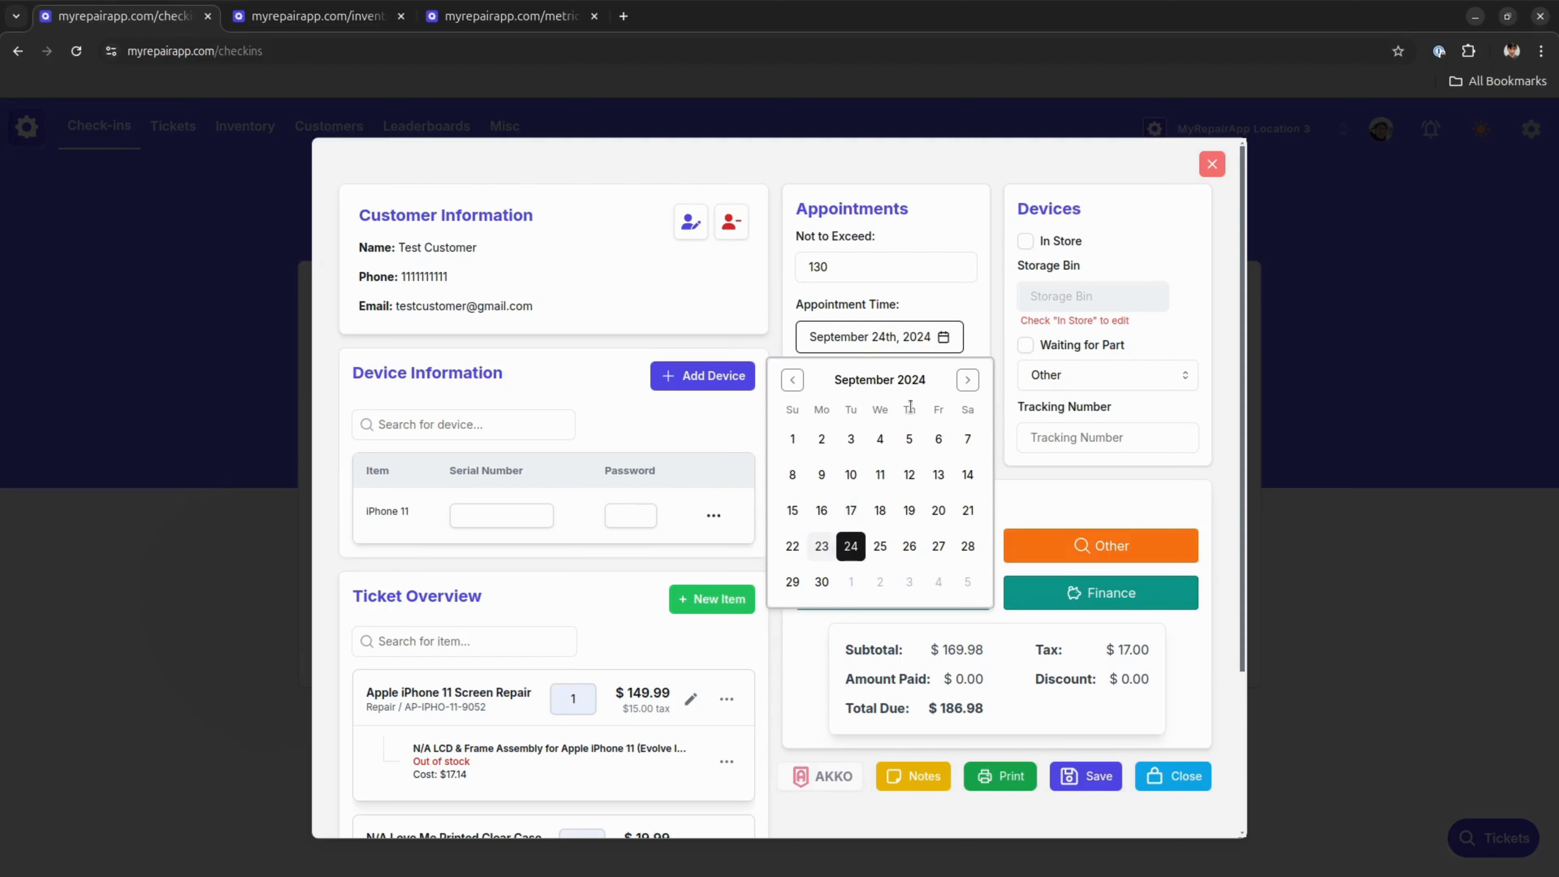
click(939, 376)
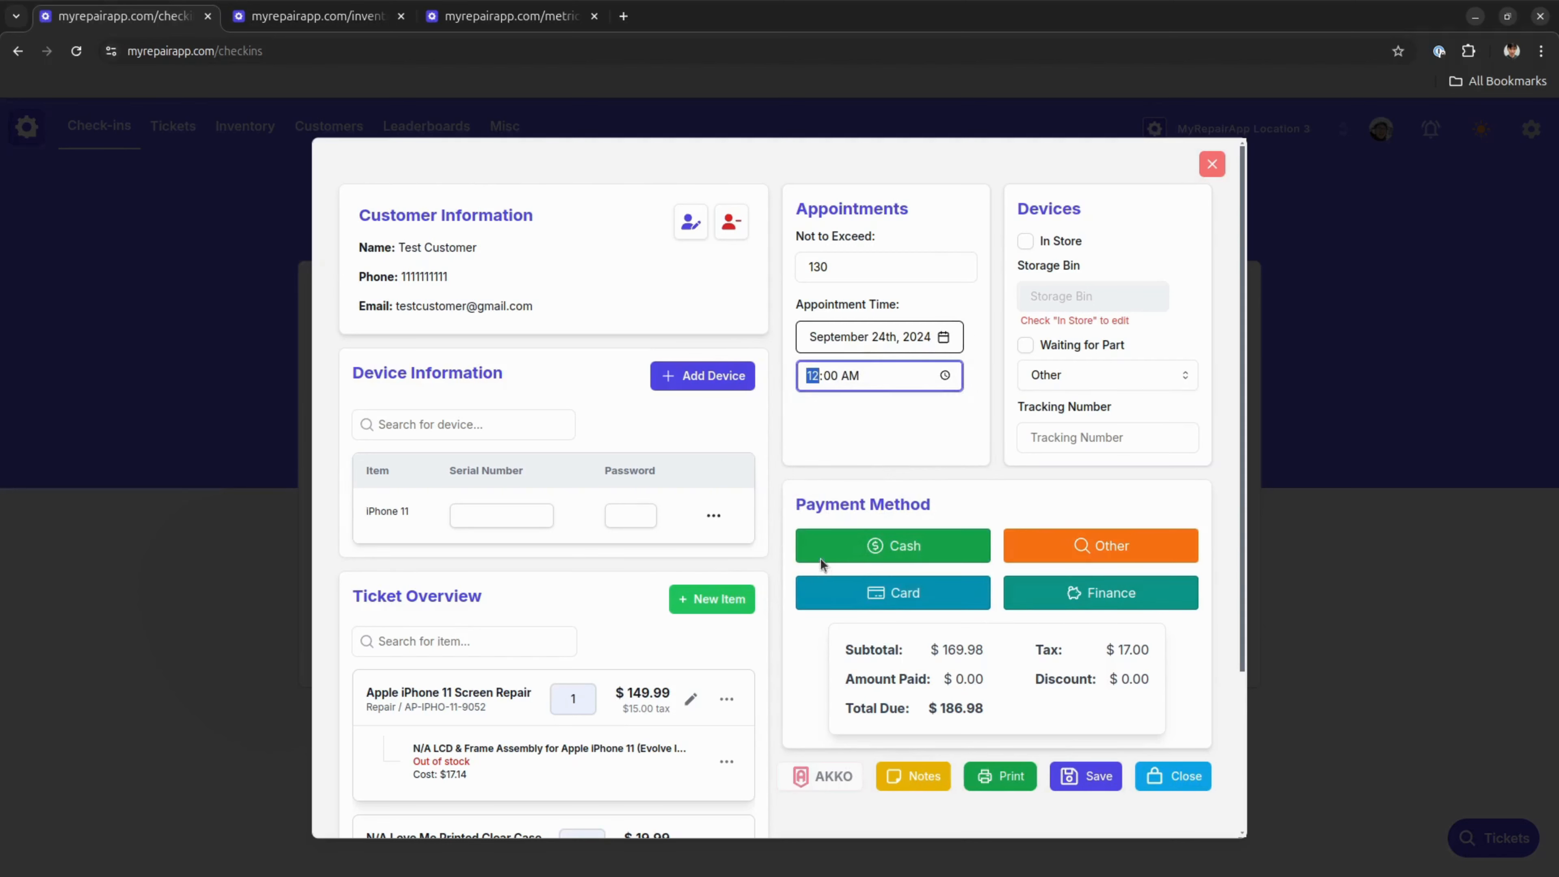
key(Down)
key(Down)
key(Down)
click(970, 441)
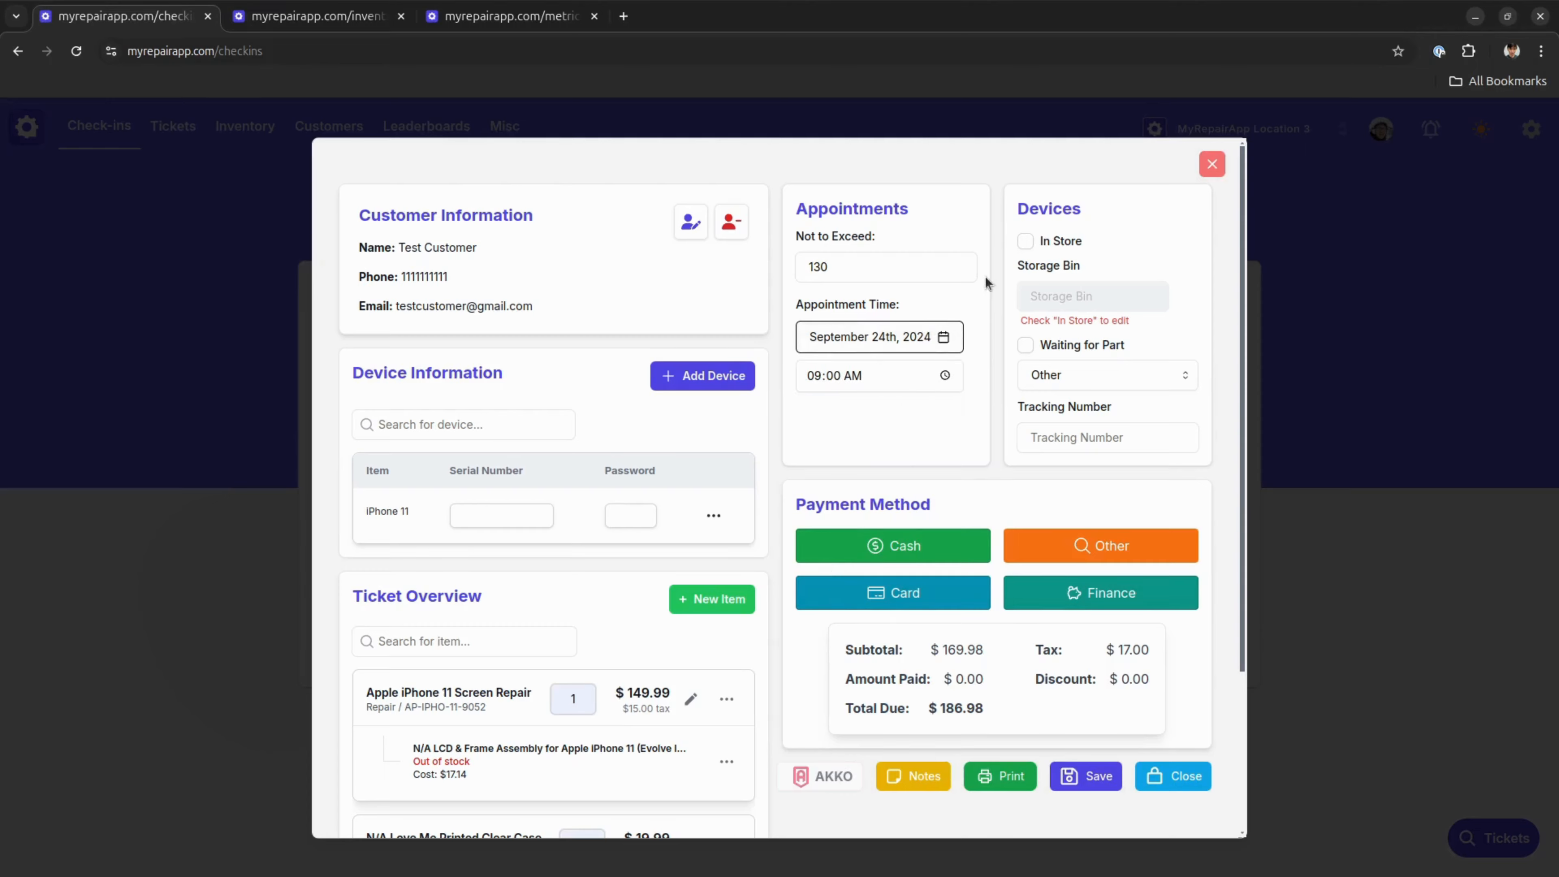
click(896, 338)
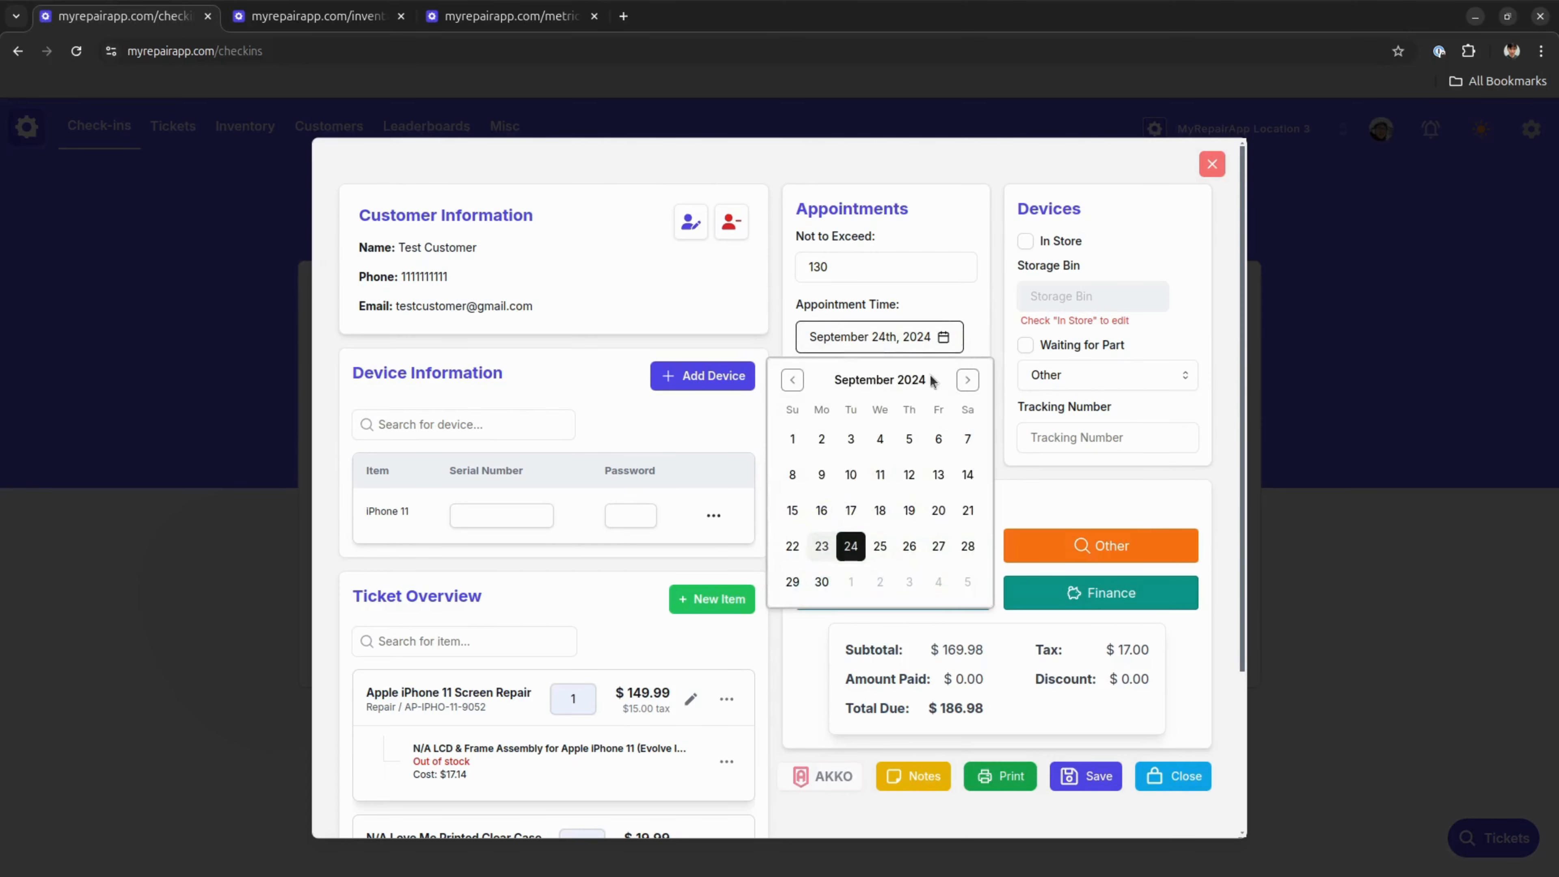
click(960, 341)
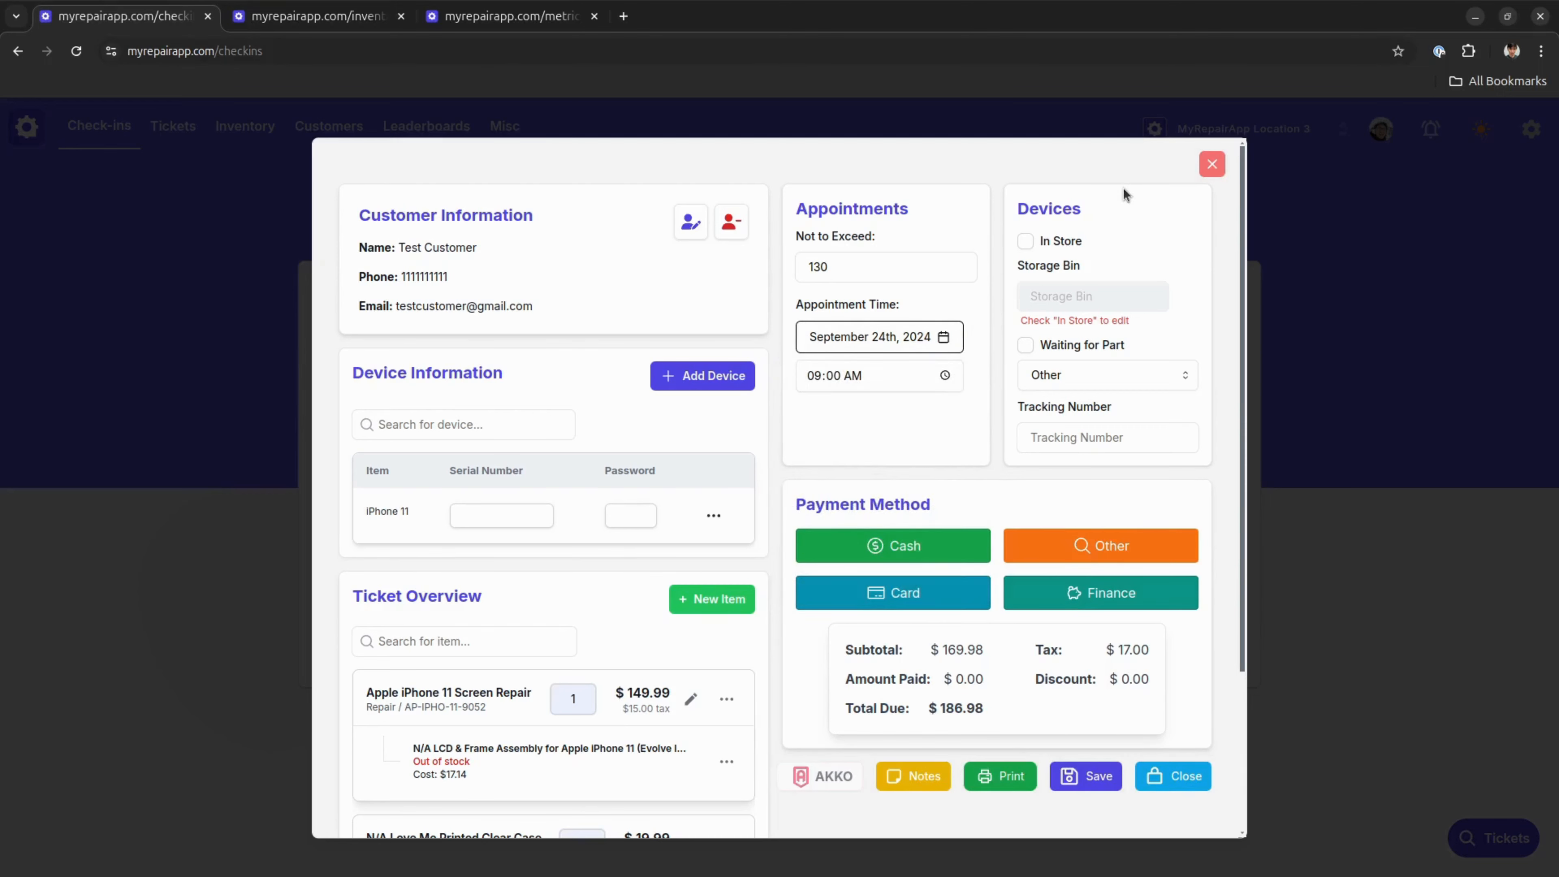
Mark the device as In Store and set its storage bin to a4
click(1025, 241)
click(1088, 305)
text(a)
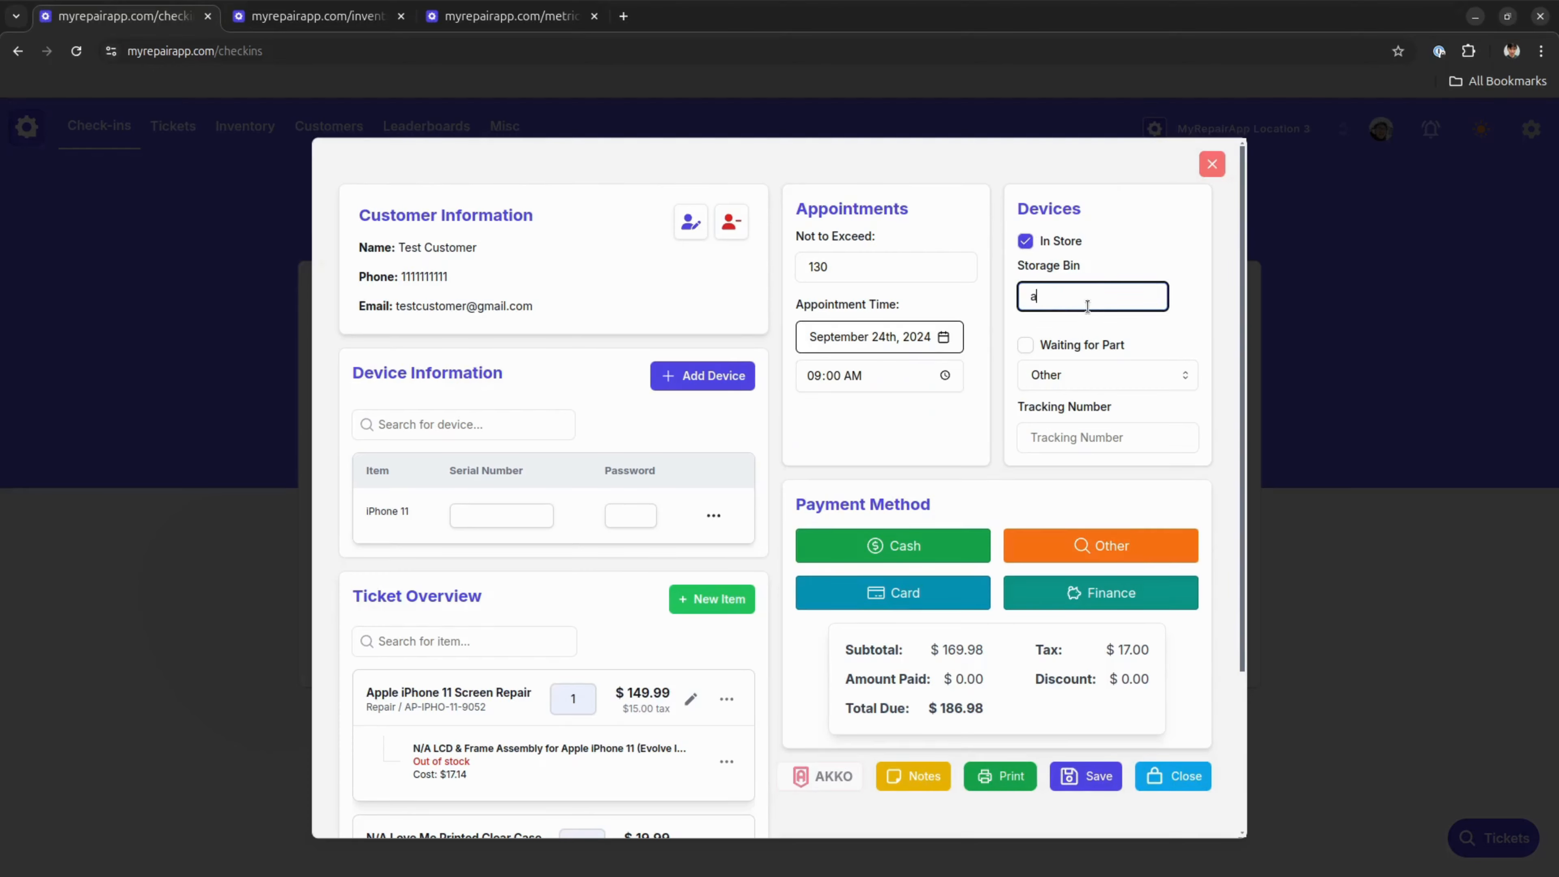
text(4)
click(1204, 266)
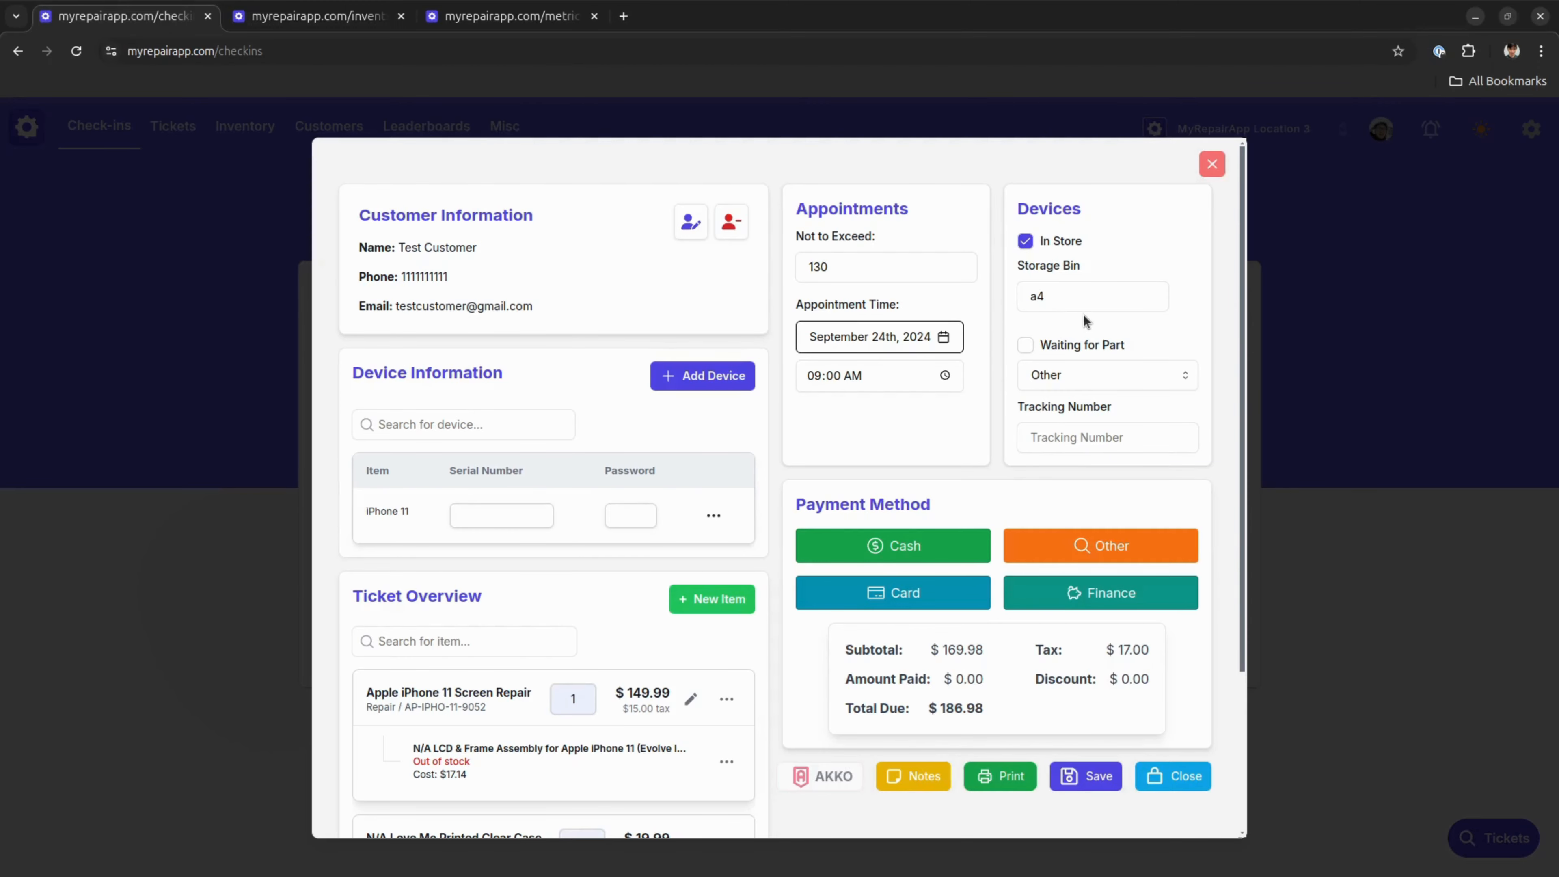
scroll(1083, 314, down, 2)
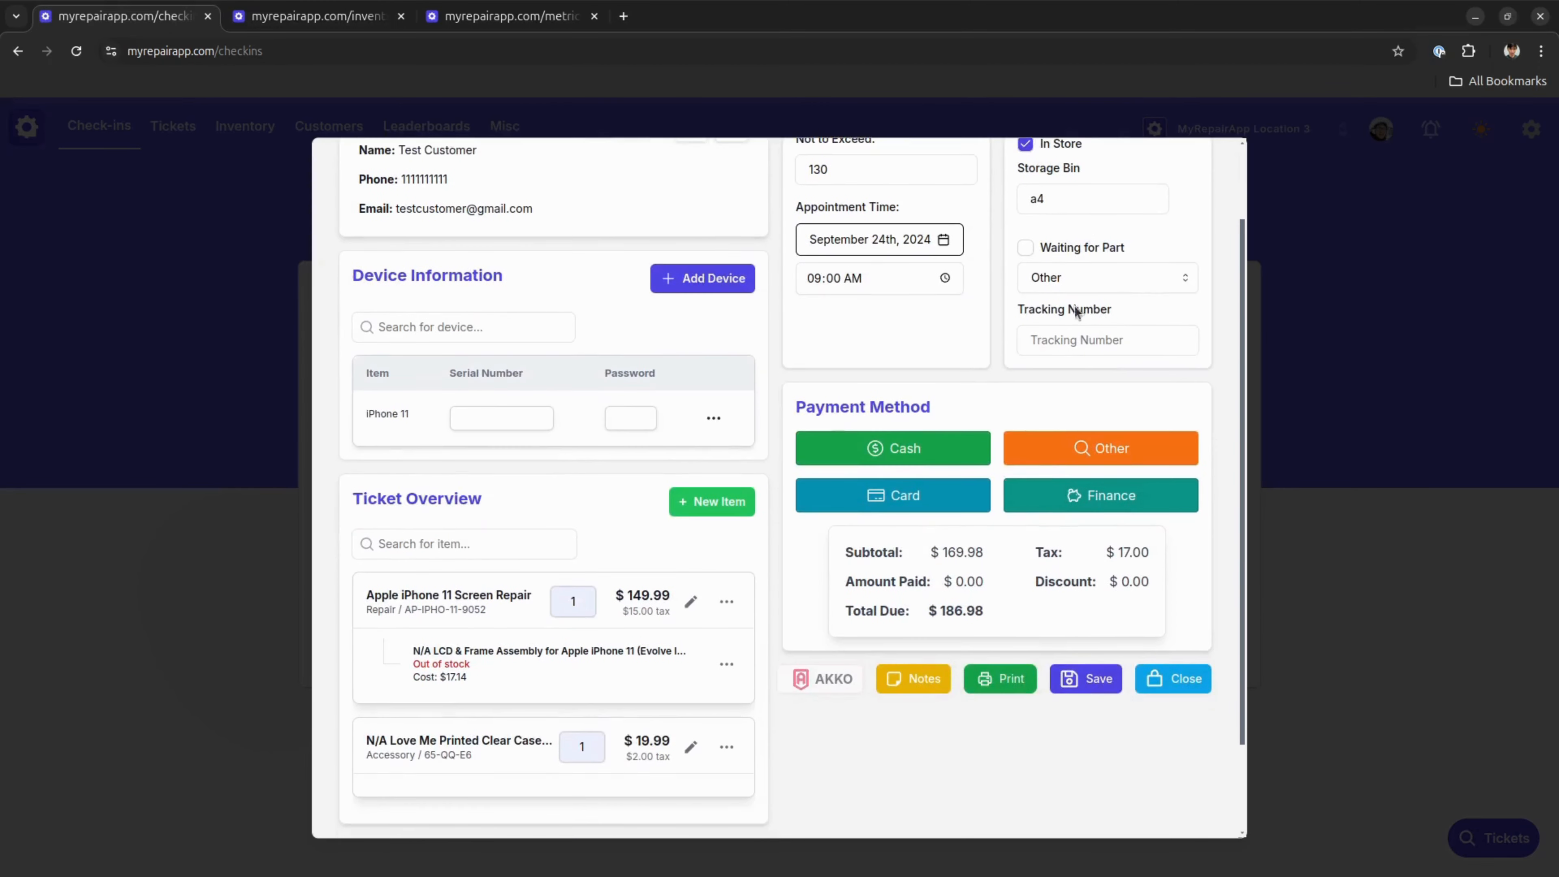
click(1069, 332)
click(1079, 278)
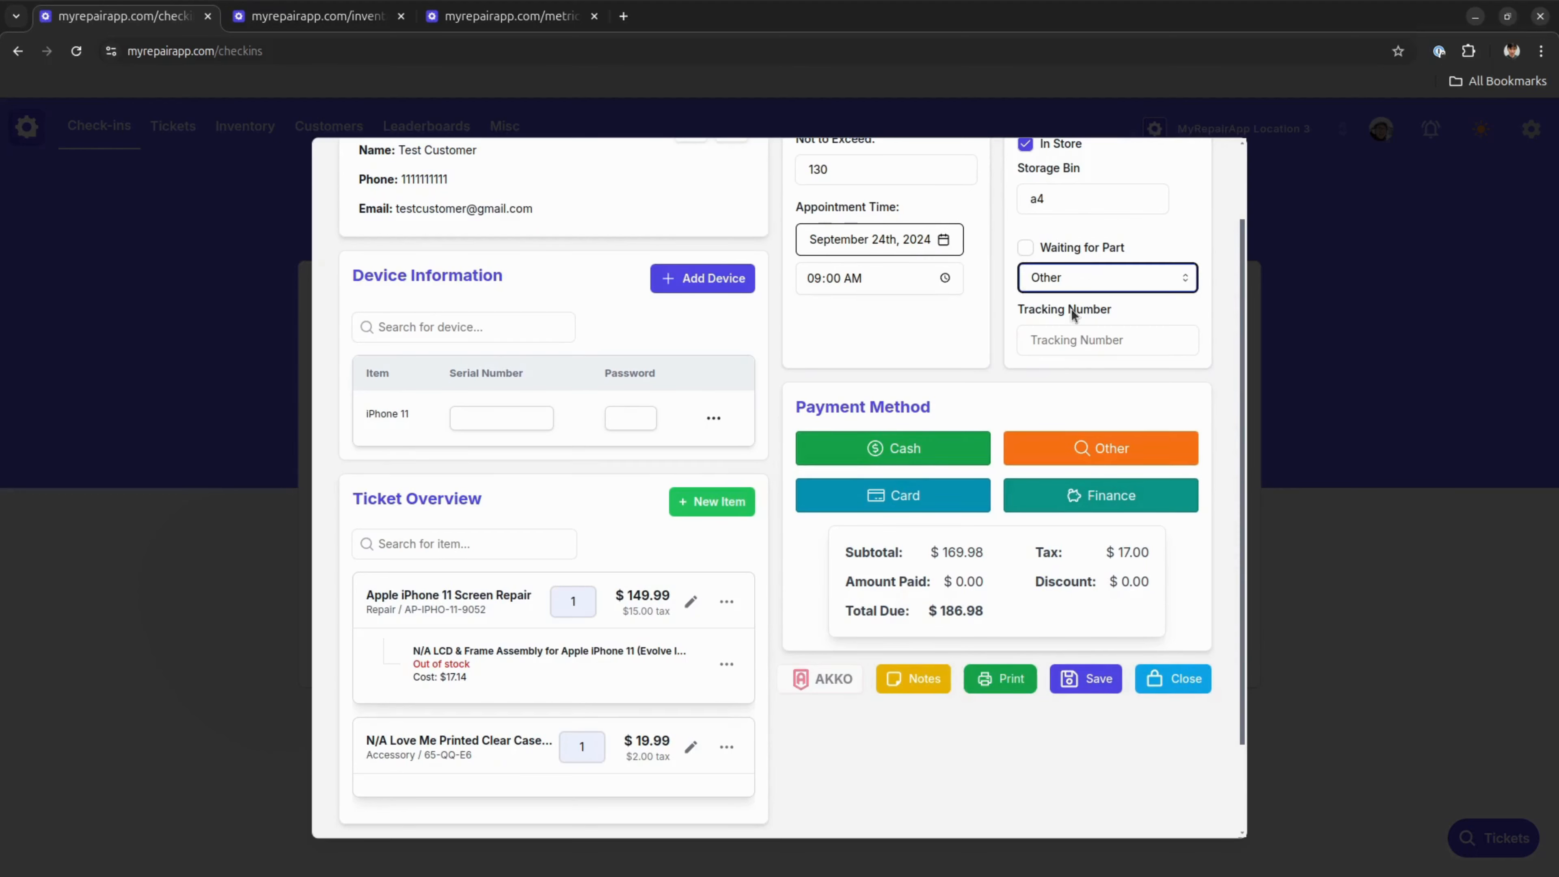
click(1078, 341)
click(1075, 381)
scroll(1068, 455, up, 2)
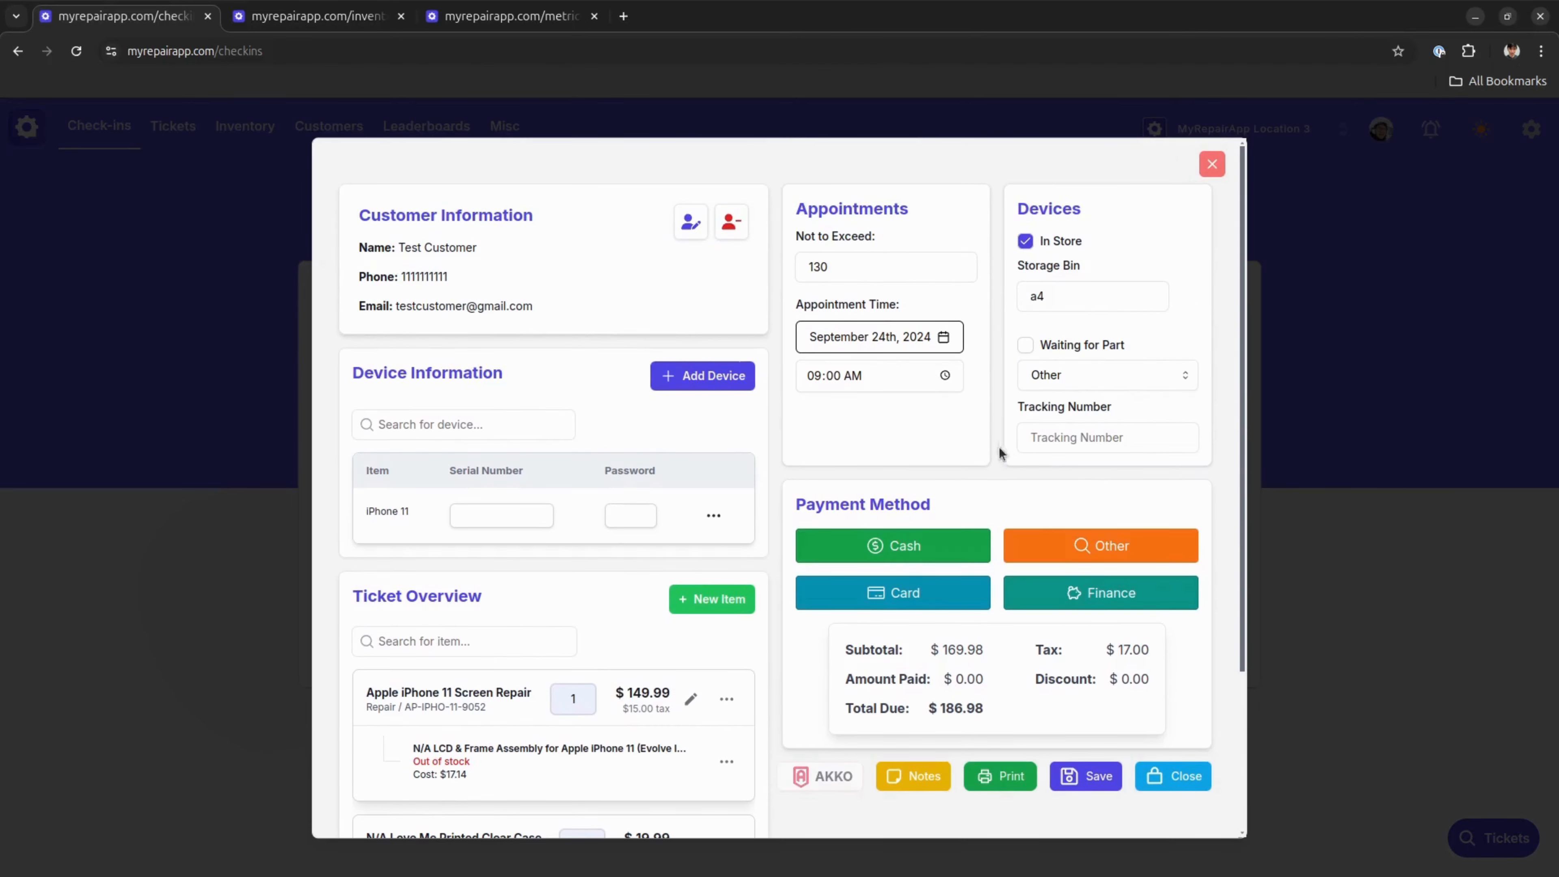
Record a cash payment of $186.98 for the ticket's full amount due
scroll(982, 406, down, 3)
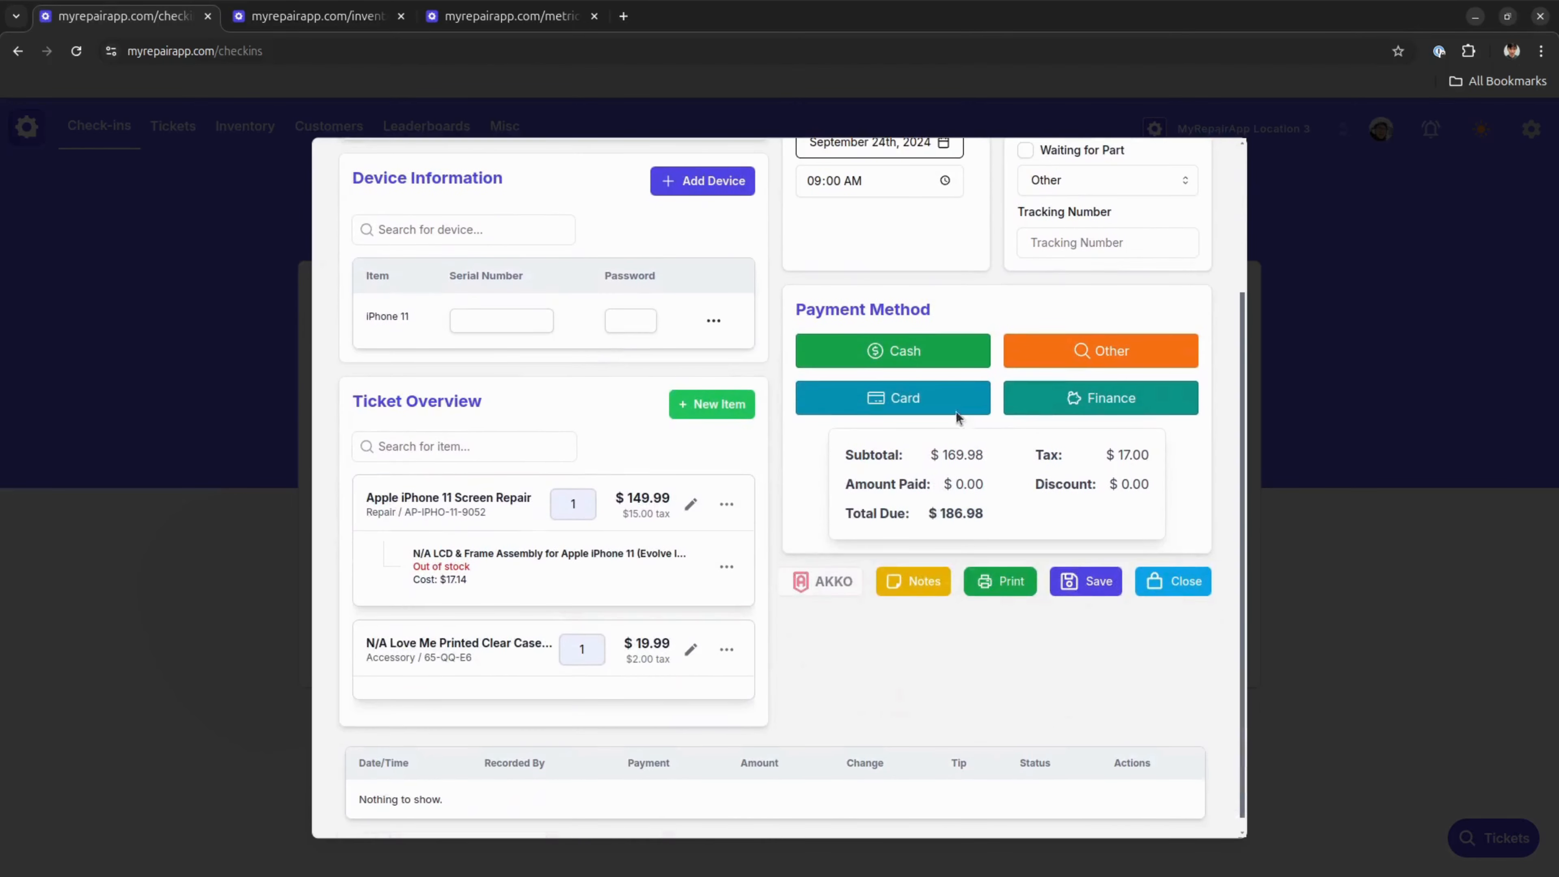
click(928, 362)
click(803, 574)
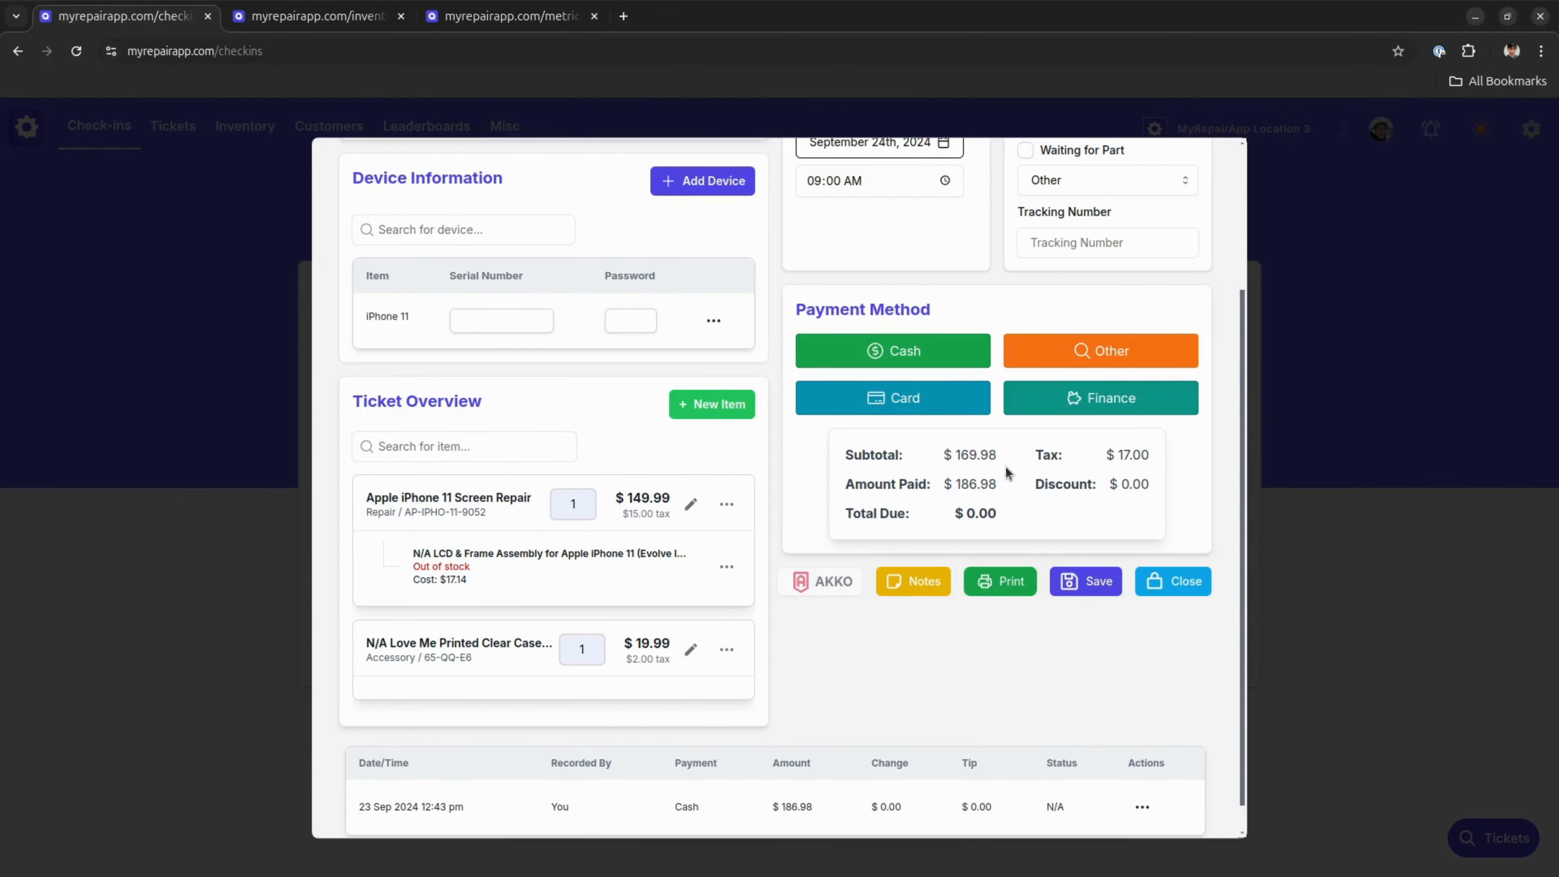
Write the initial note "customer called and said could only do 130. manager authorized price. coming in tomorrow at 9am"
scroll(1007, 470, down, 1)
click(922, 550)
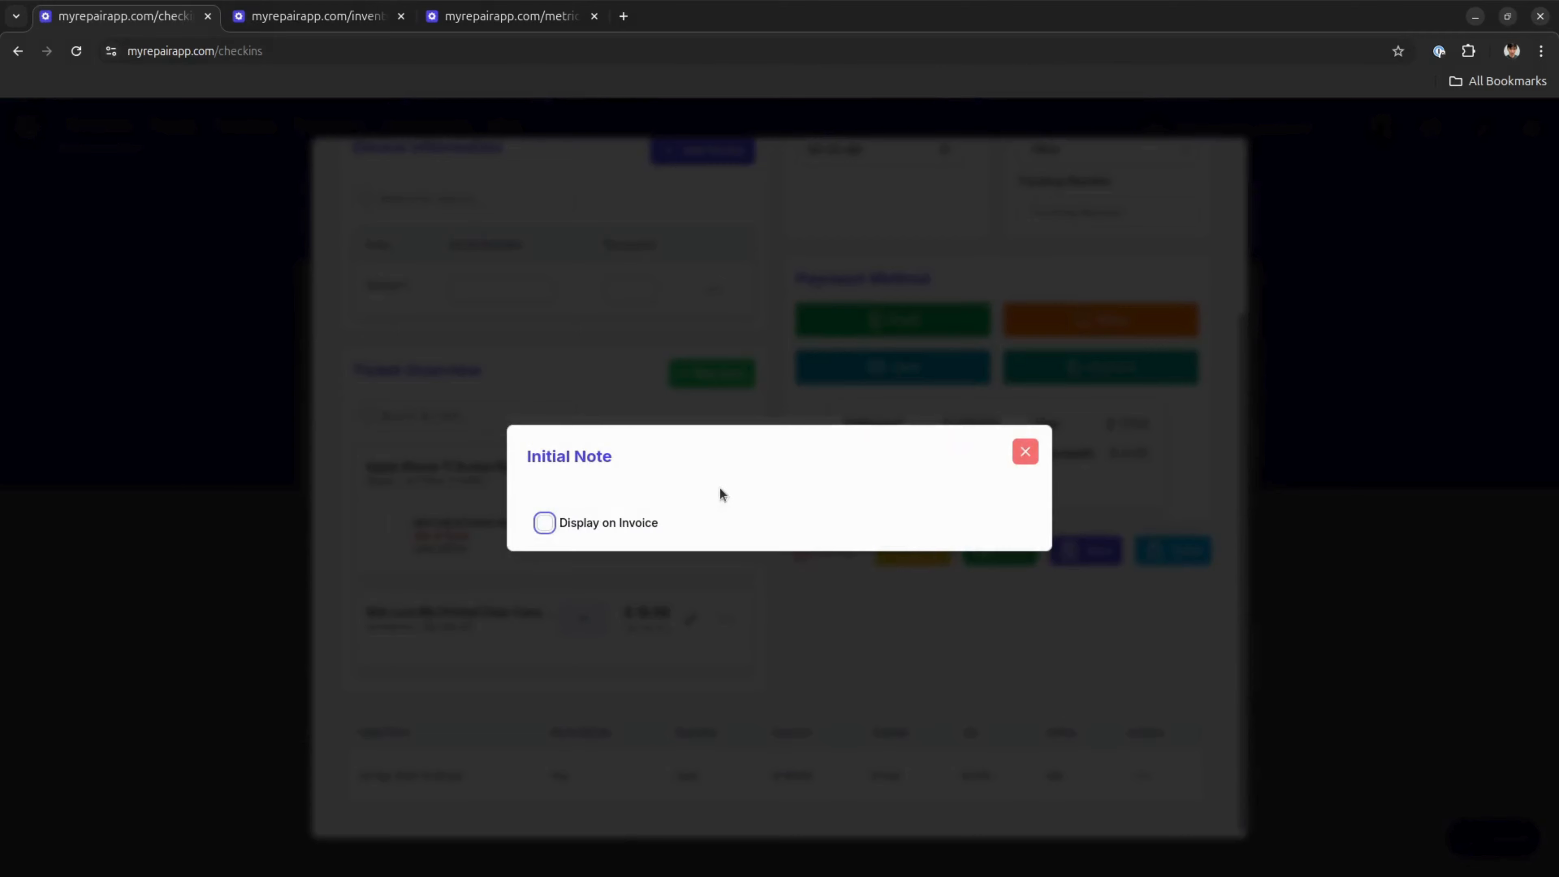
click(663, 511)
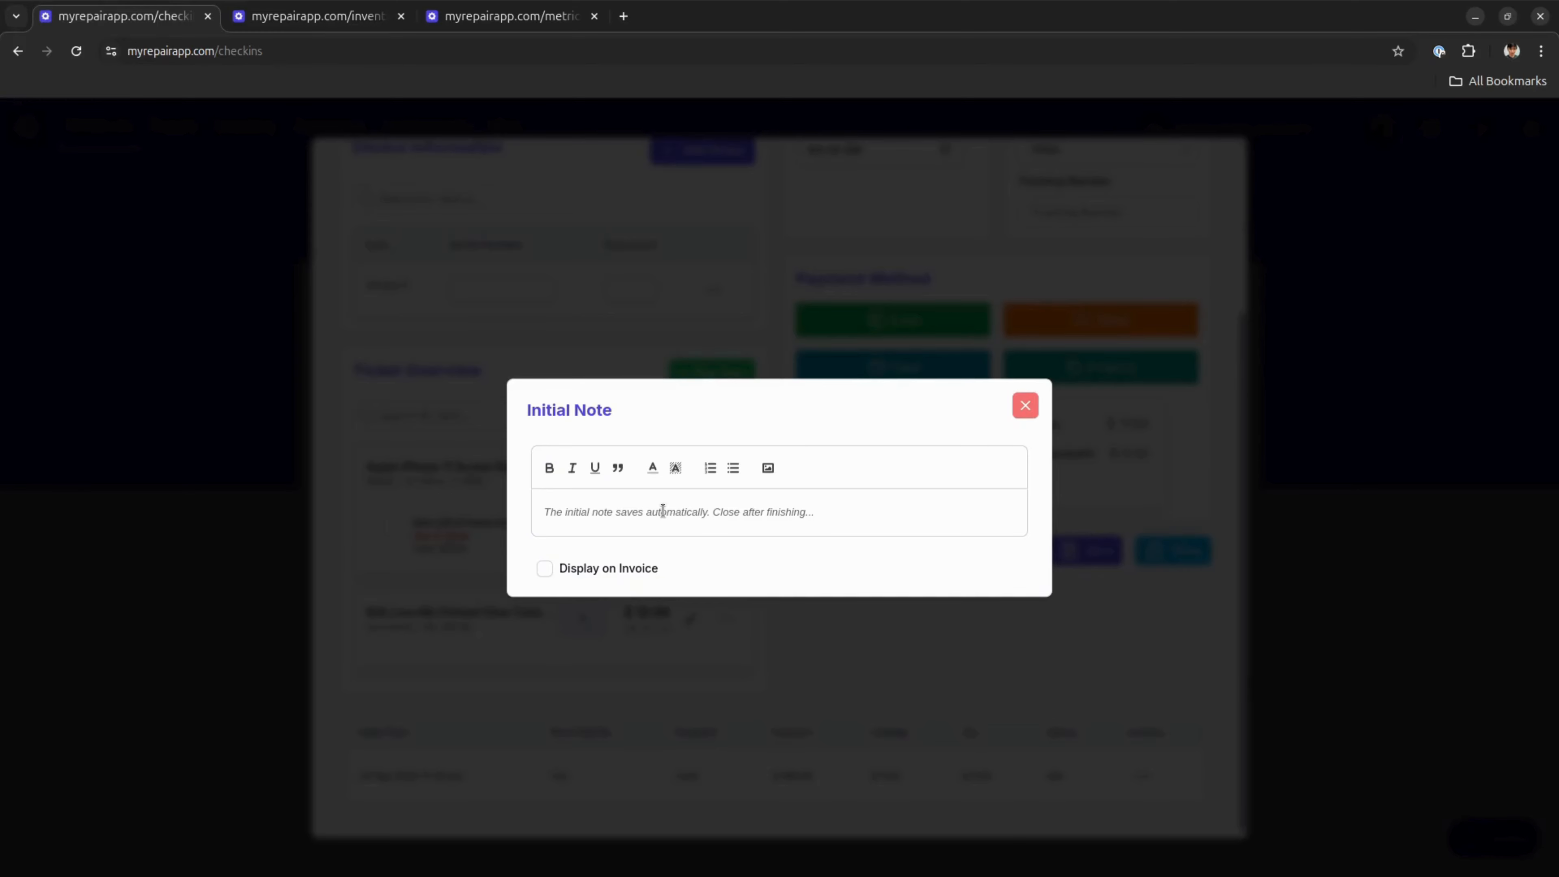
text(customer called )
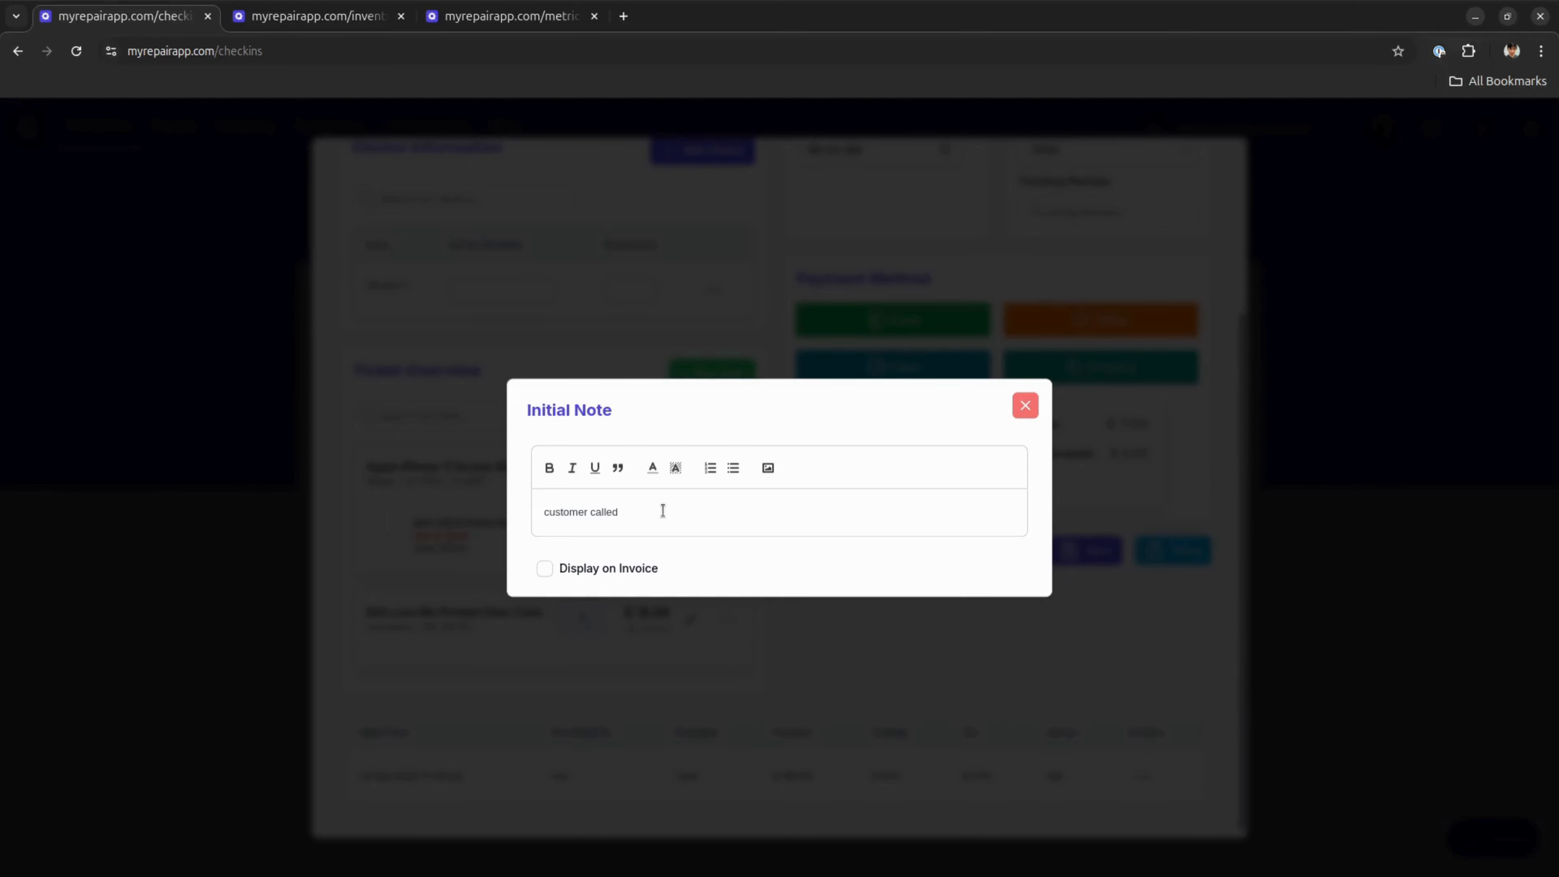
text(and said could only do 130. manager authori)
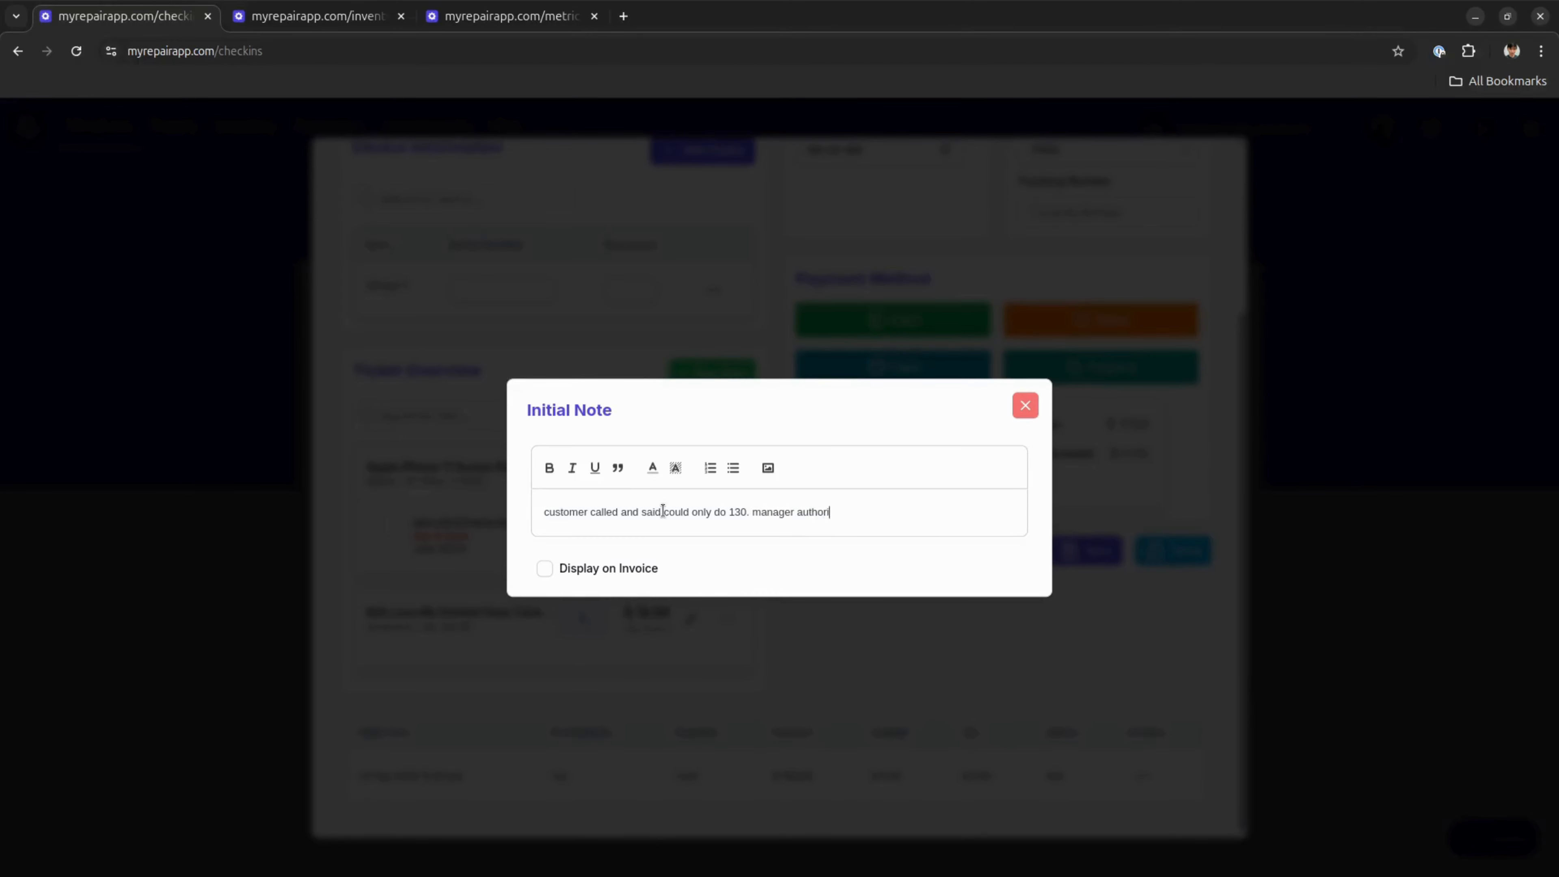
text(zed price. coming in tomorrow at 9am)
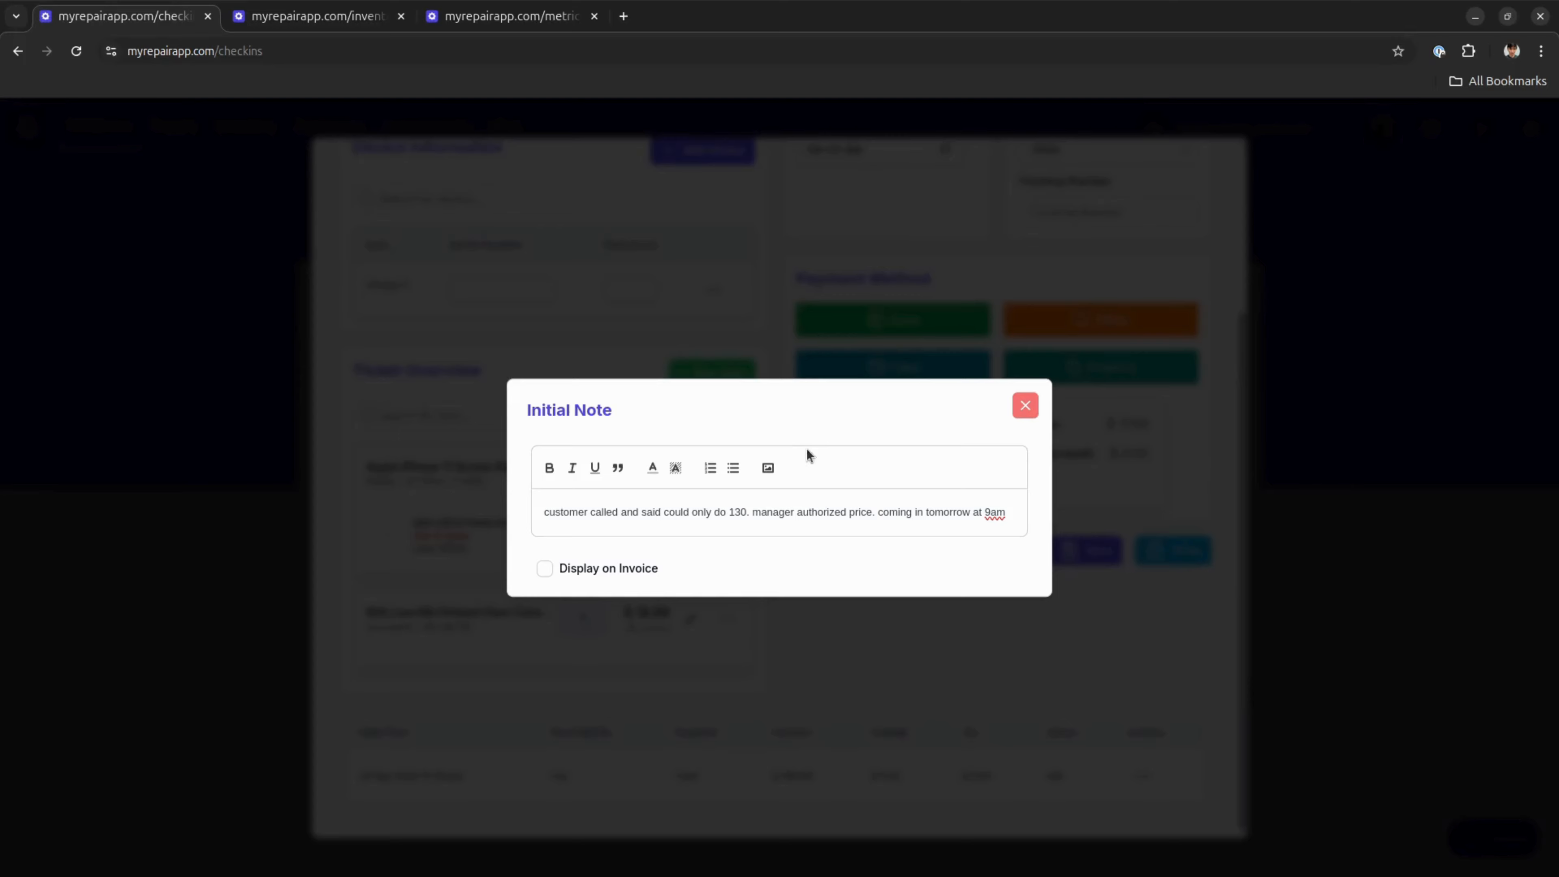
click(545, 569)
click(545, 569)
click(1098, 434)
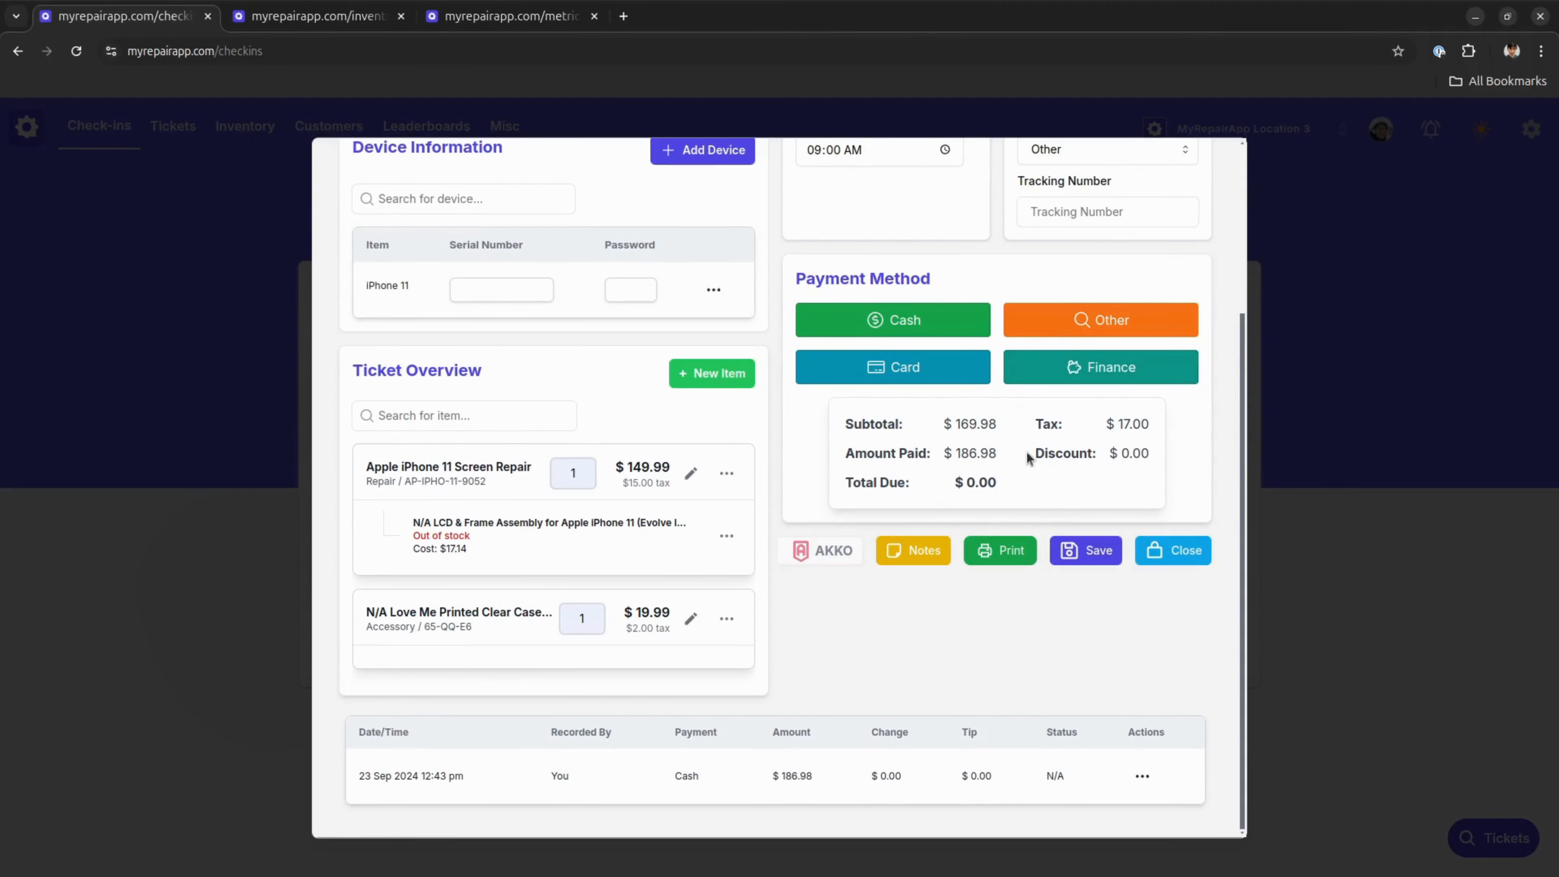
View the ticket's available print options, then dismiss them without printing
click(1000, 541)
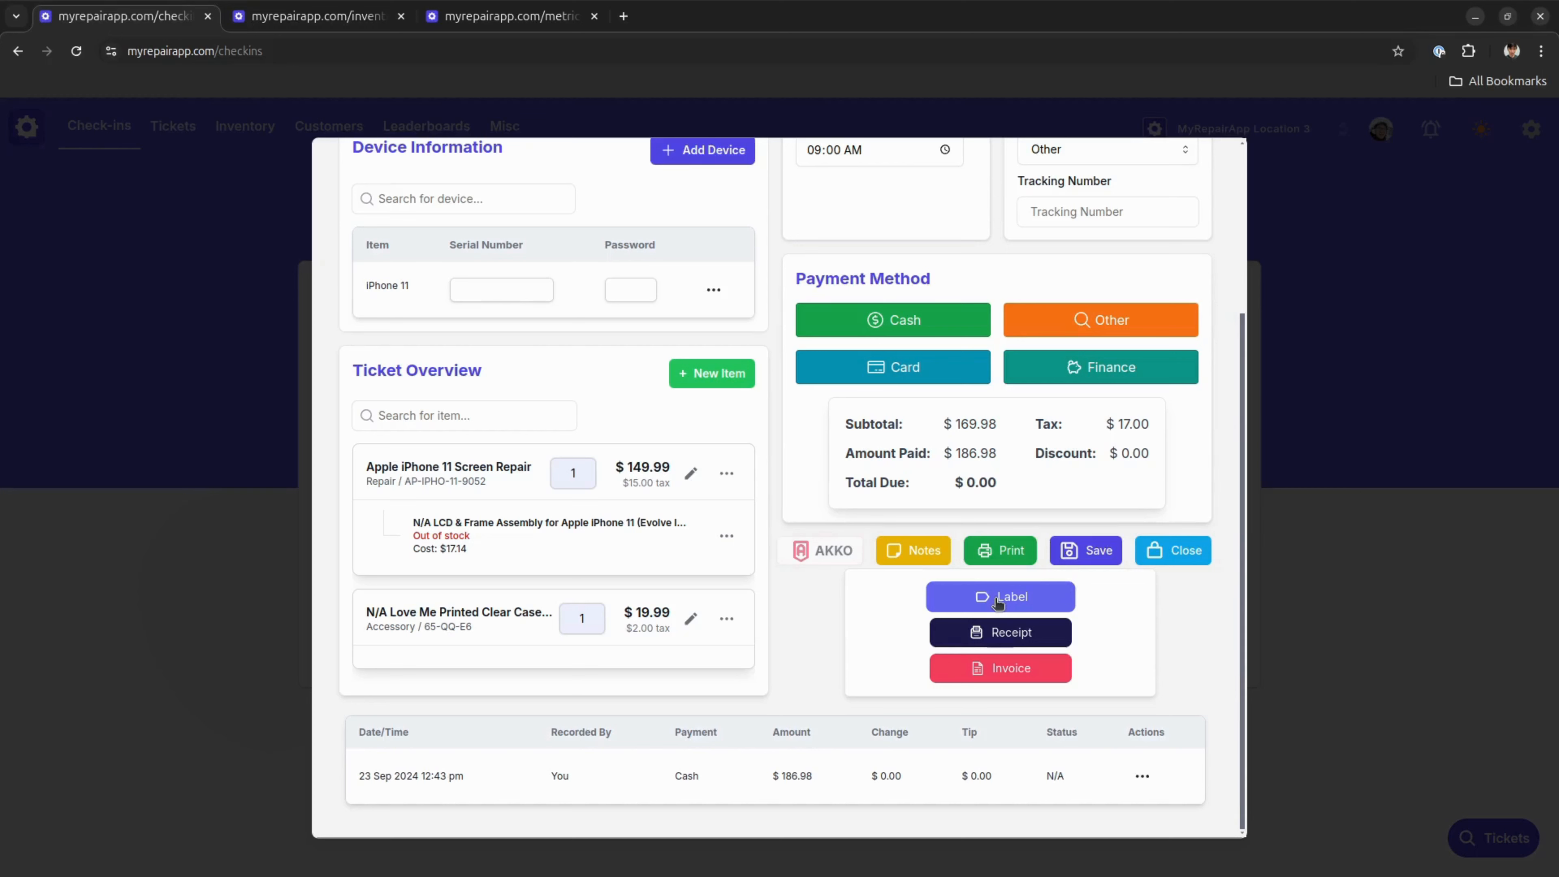
click(1183, 602)
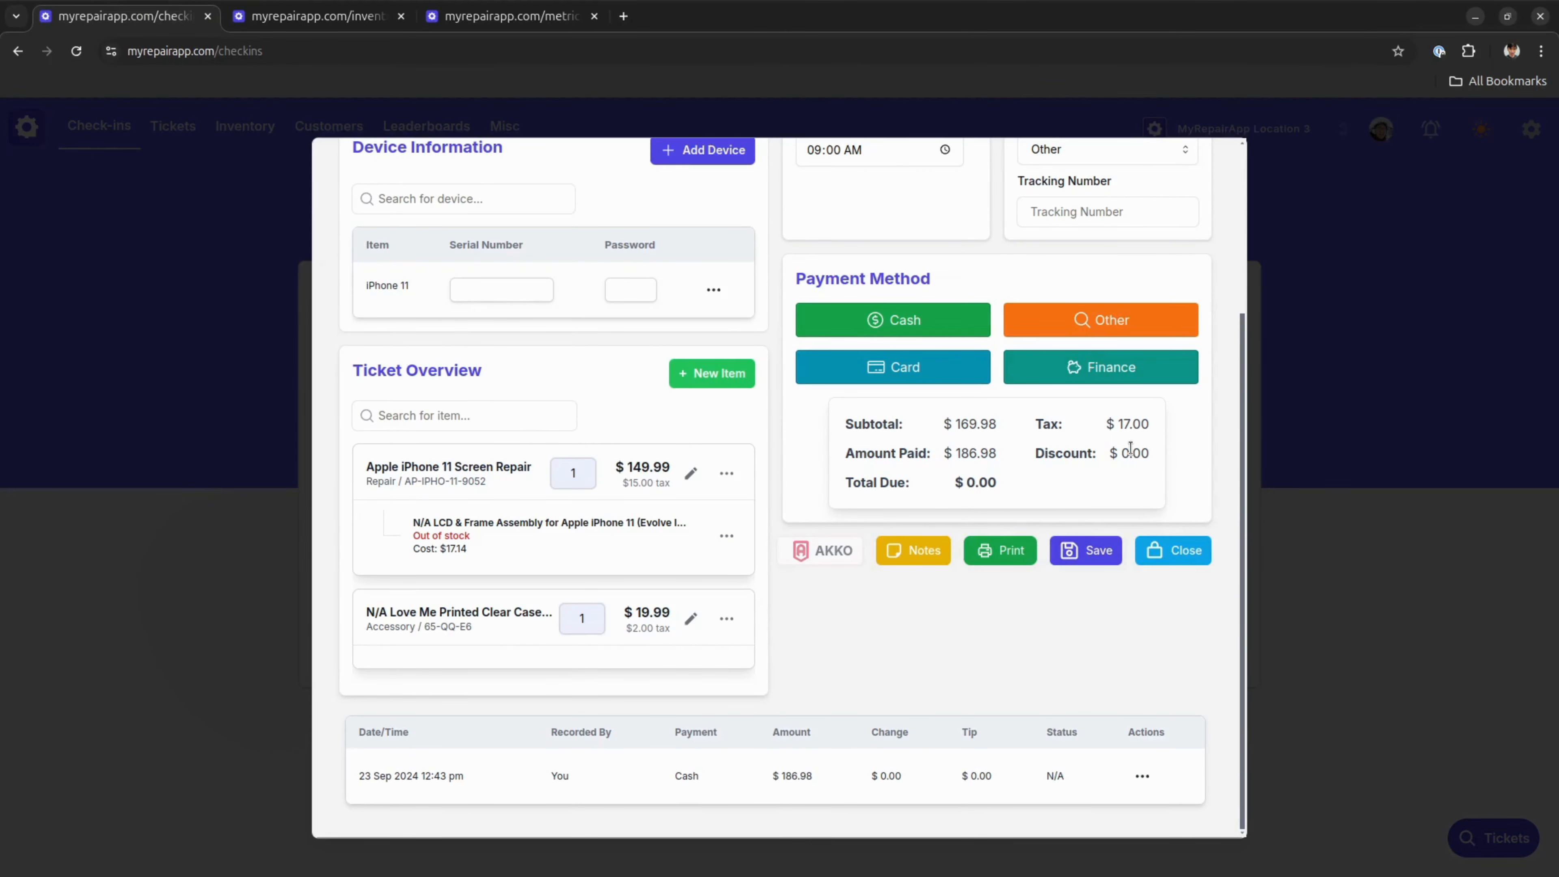
Review the completed iPhone 11 repair ticket and save it
scroll(1087, 710, up, 3)
scroll(1084, 681, down, 3)
click(1079, 551)
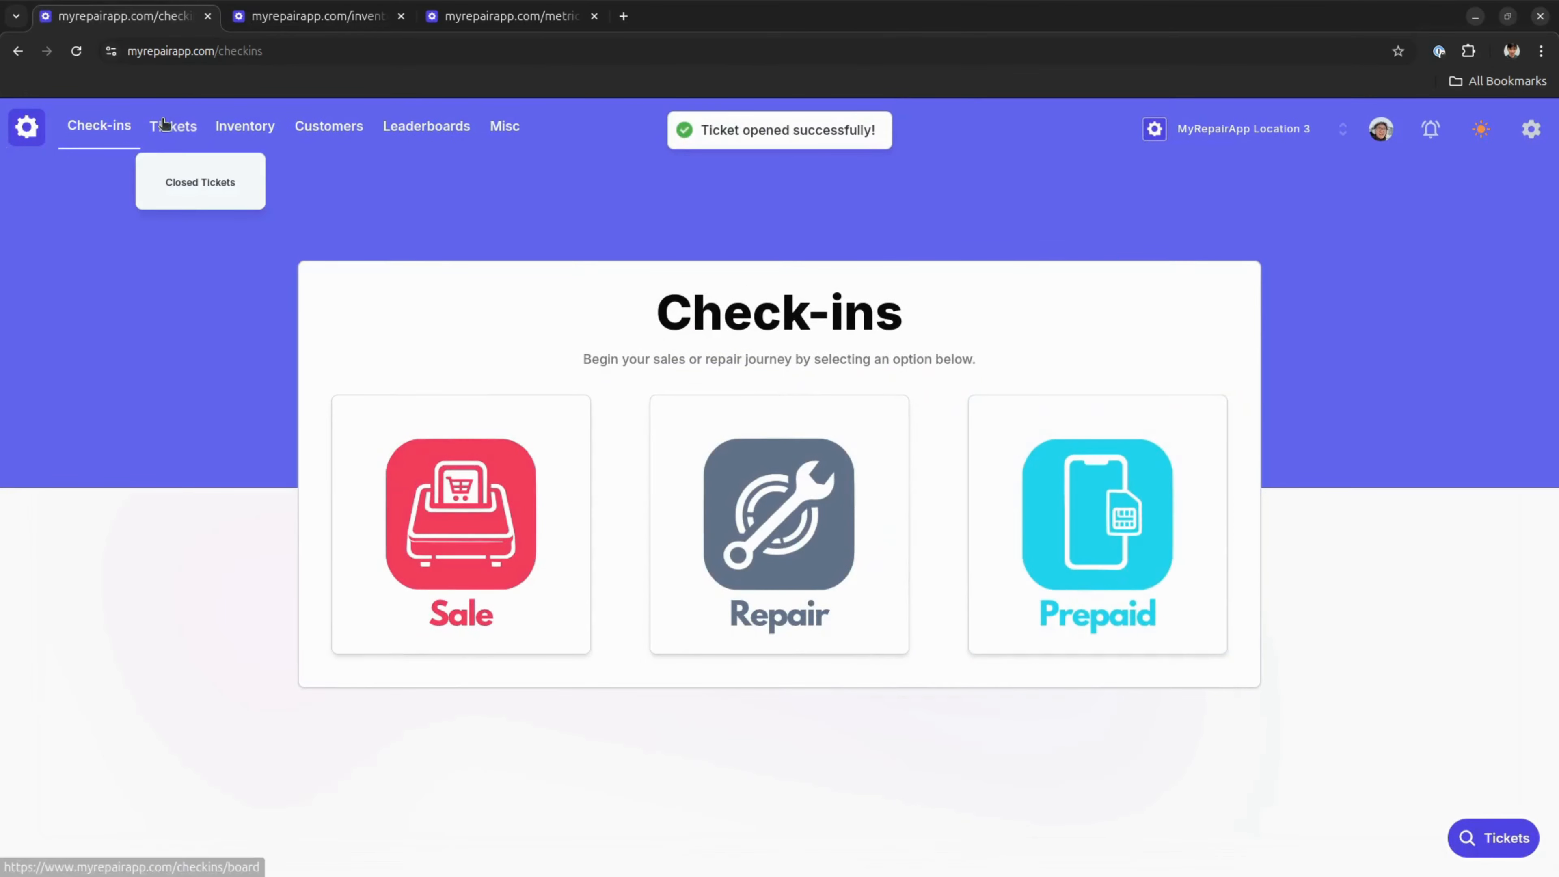
On the ticket board, move the iPhone 12 ticket from In Diagnosis to Waiting for Parts
click(173, 125)
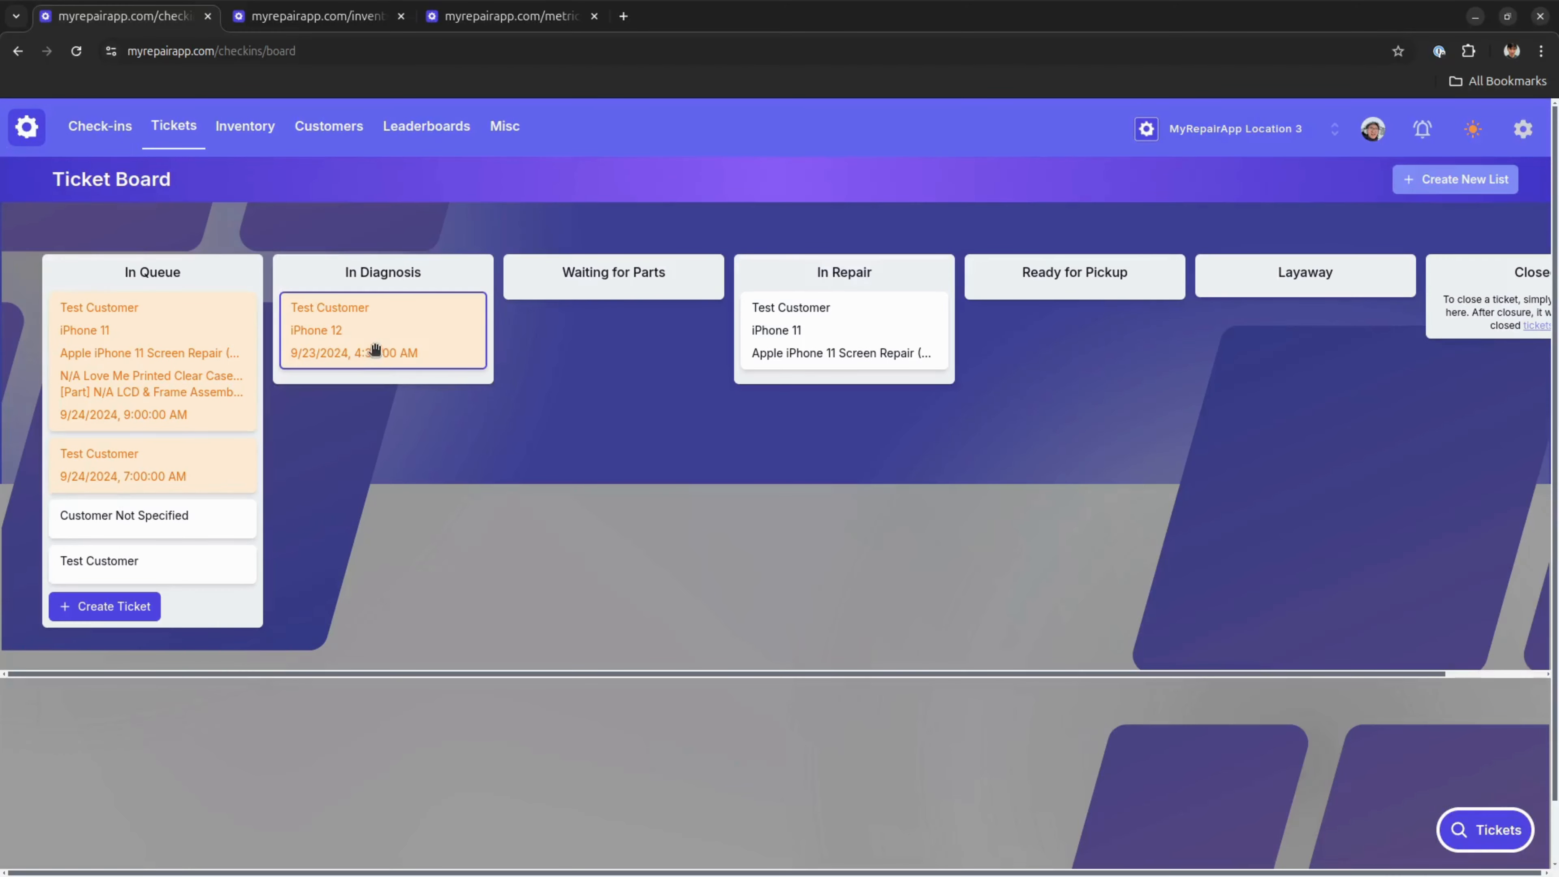
drag(375, 350, 643, 333)
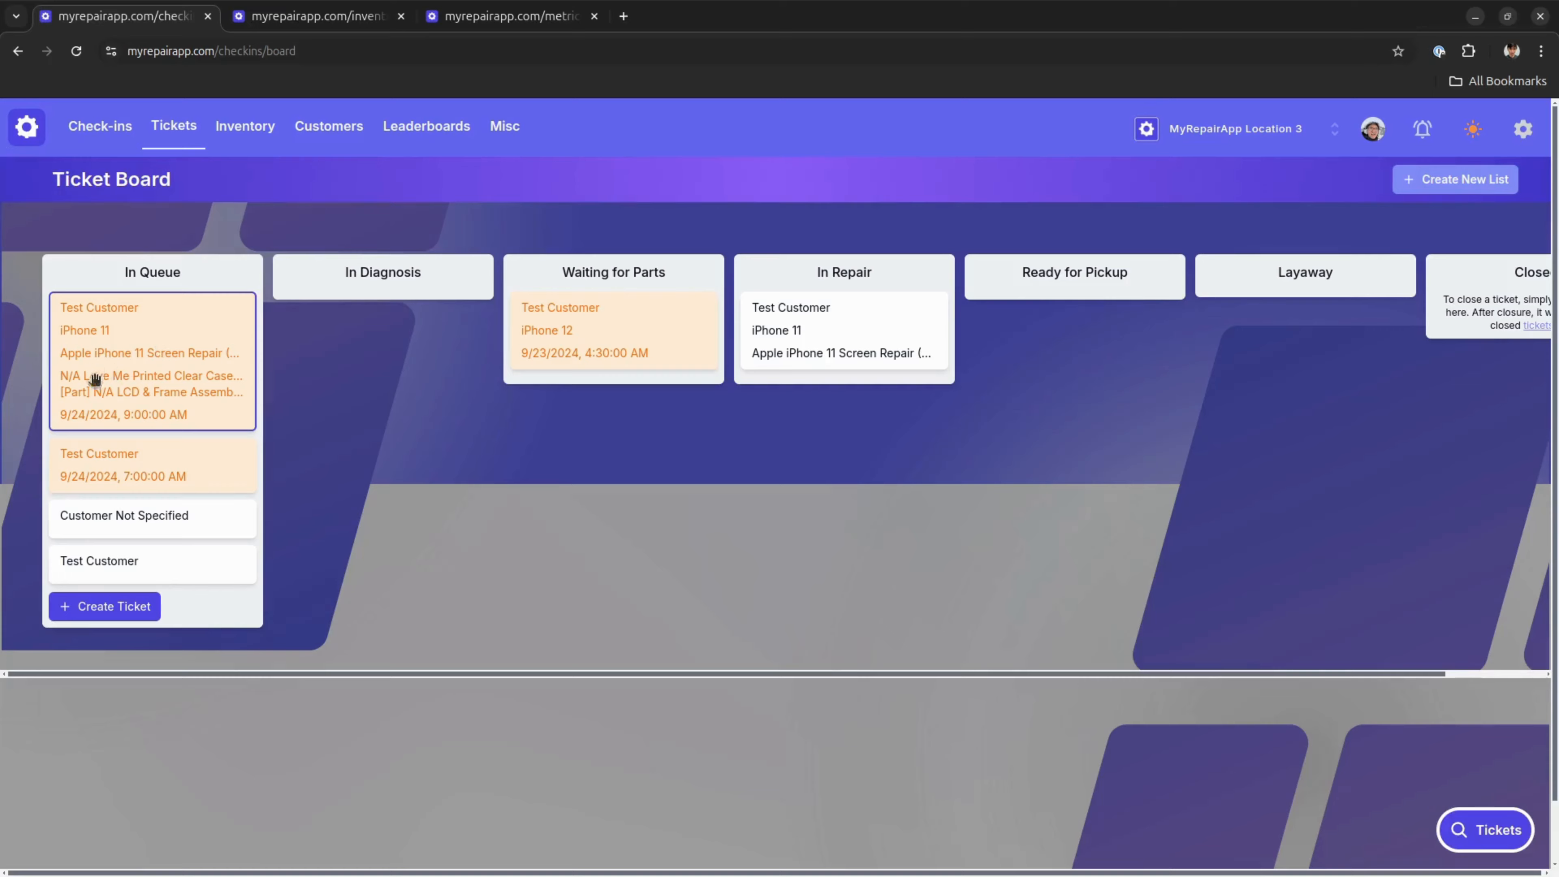
Open the queued iPhone 11 screen repair ticket with the 9:00 AM appointment and start closing it
drag(130, 357, 141, 313)
click(155, 355)
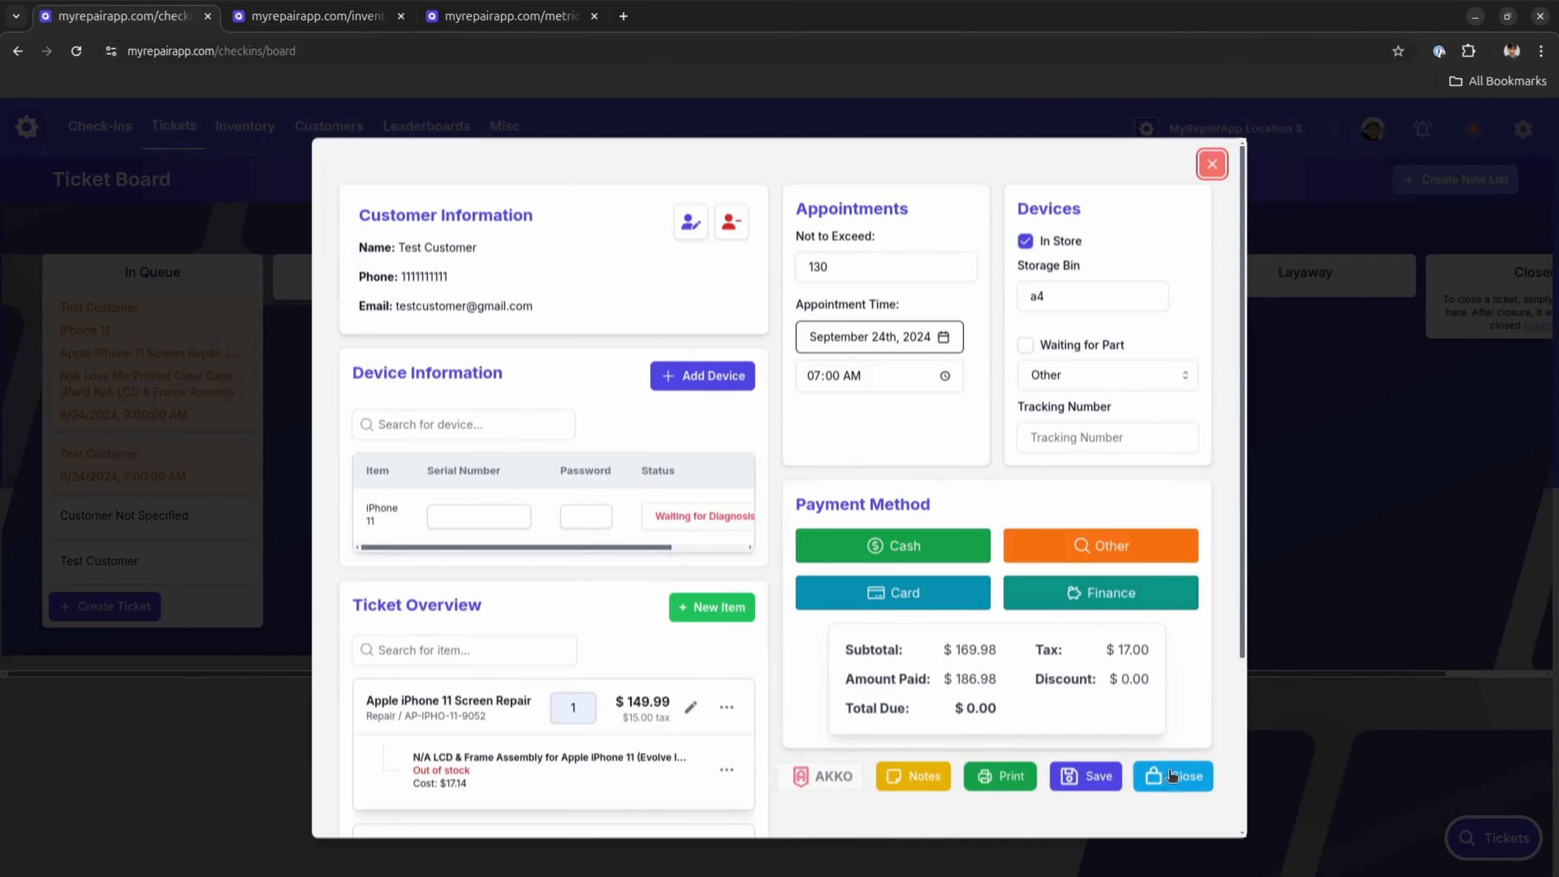
key(Tab)
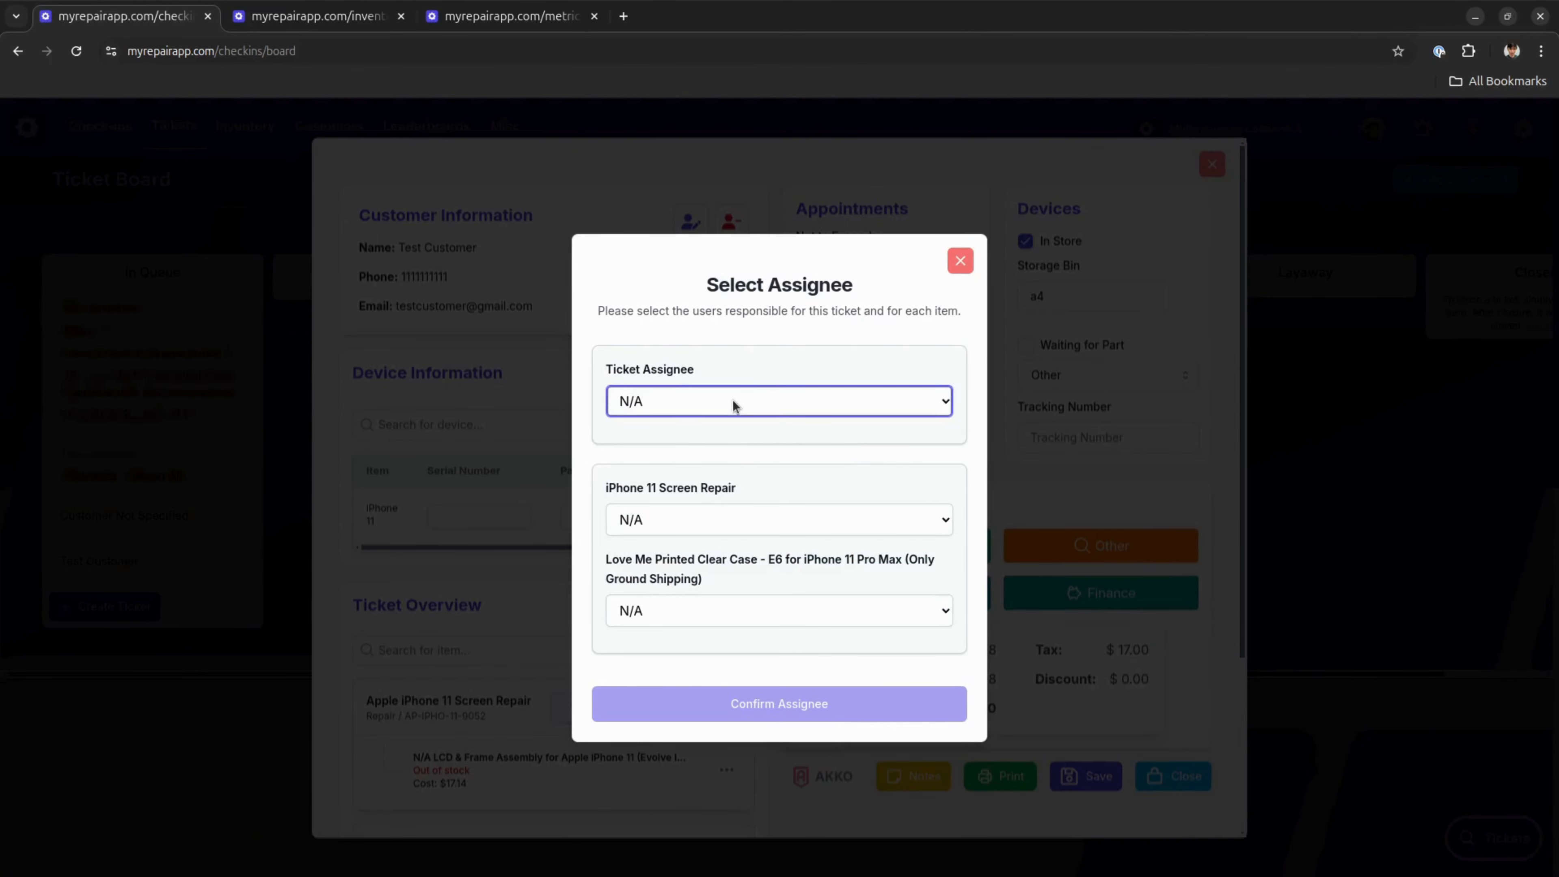
Assign the same employee to the ticket, the iPhone 11 Screen Repair and the Love Me Printed Clear Case, and confirm the assignees
key(Down)
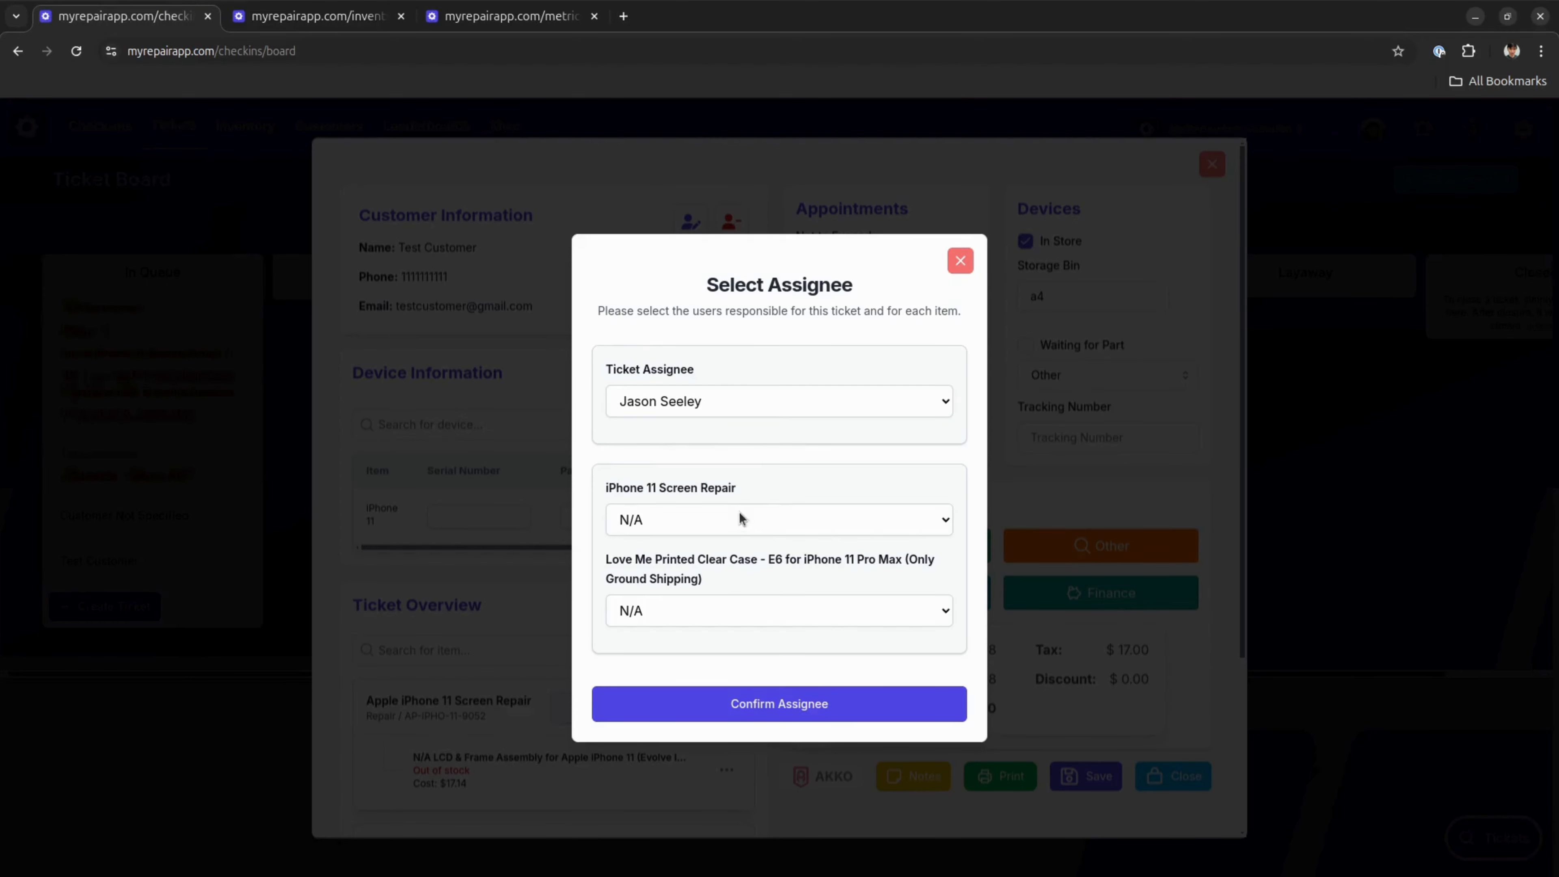
key(Tab)
key(Down)
key(Tab)
key(Down)
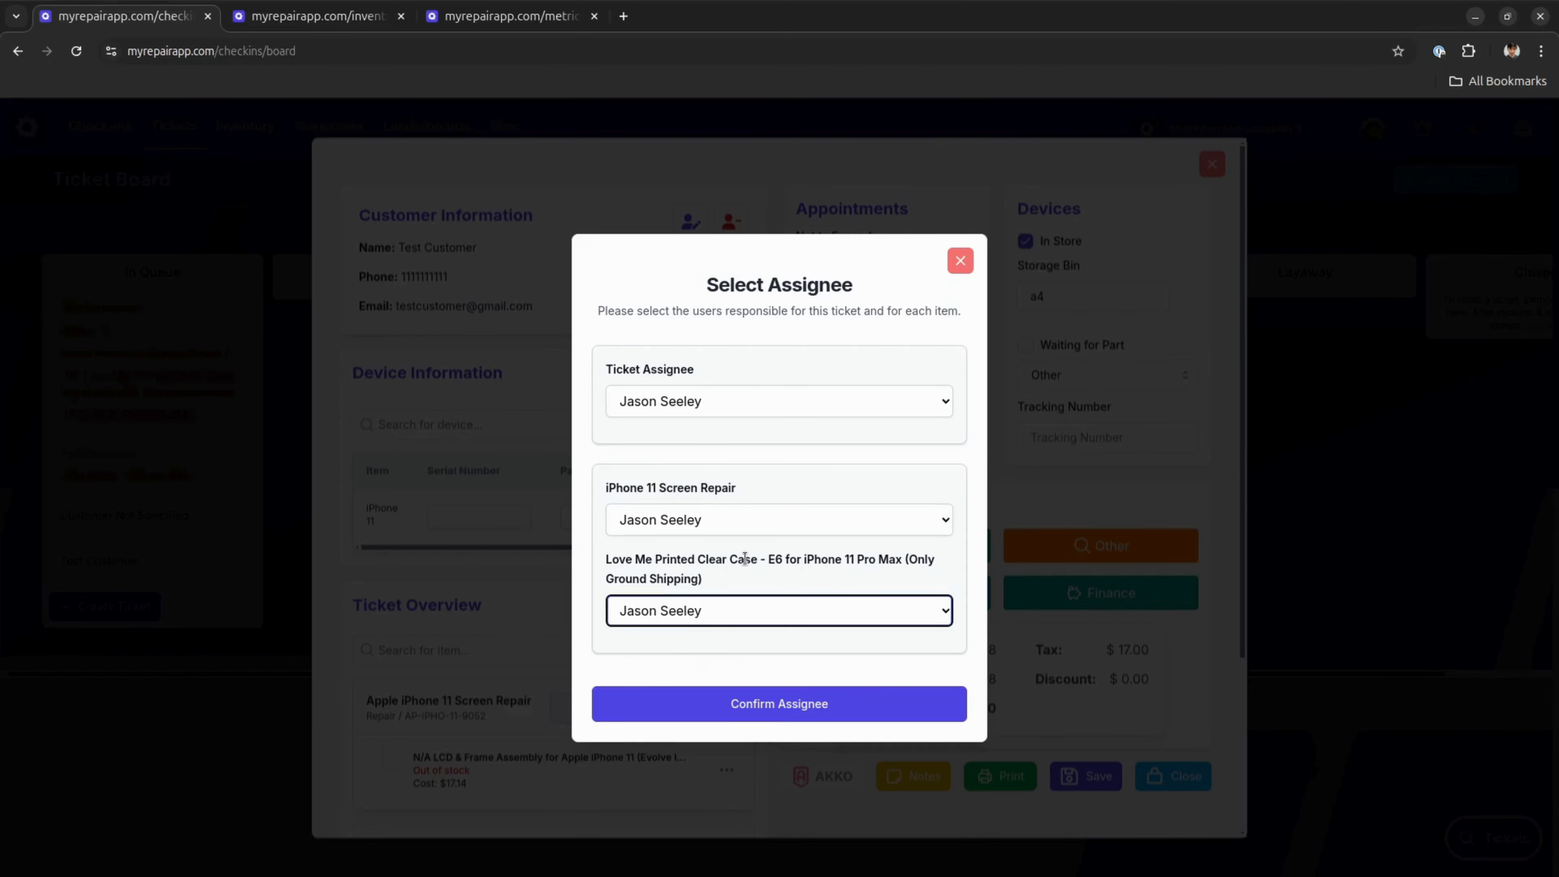
click(744, 557)
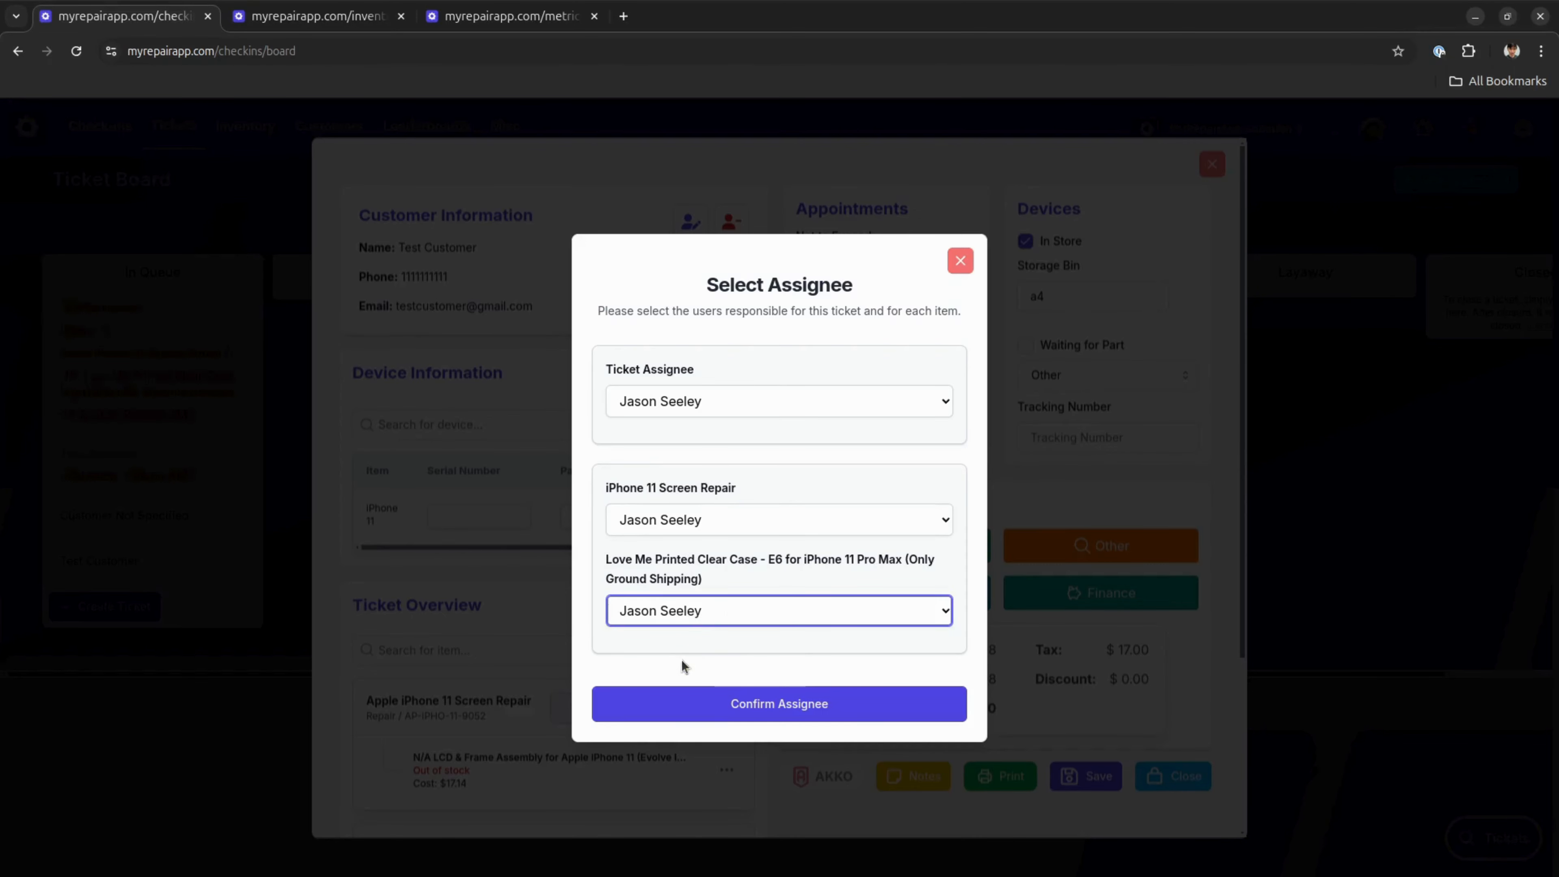
click(702, 574)
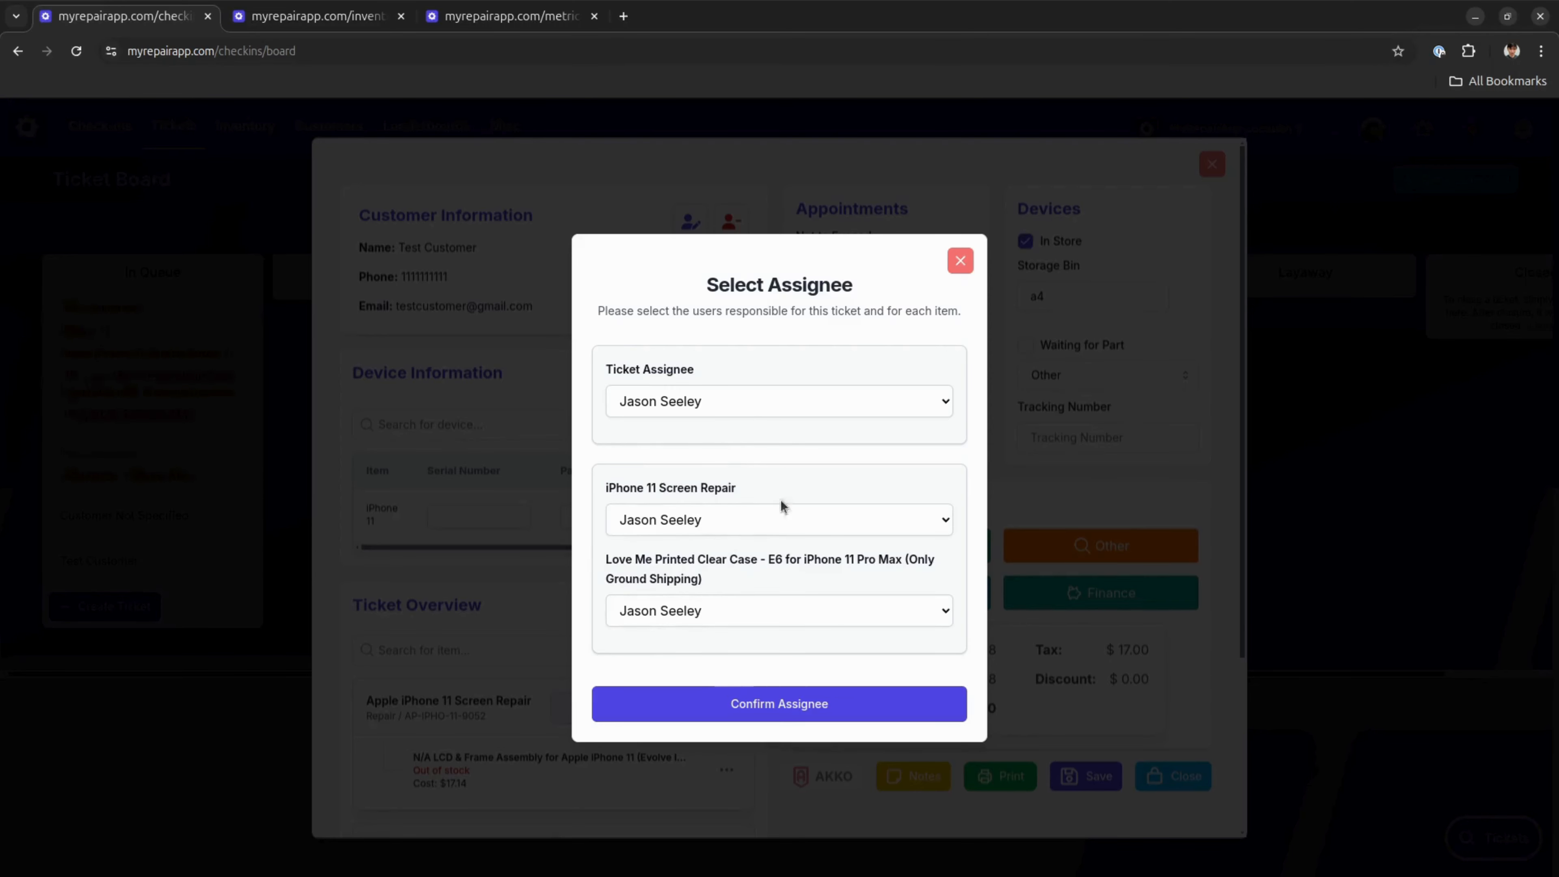
click(789, 707)
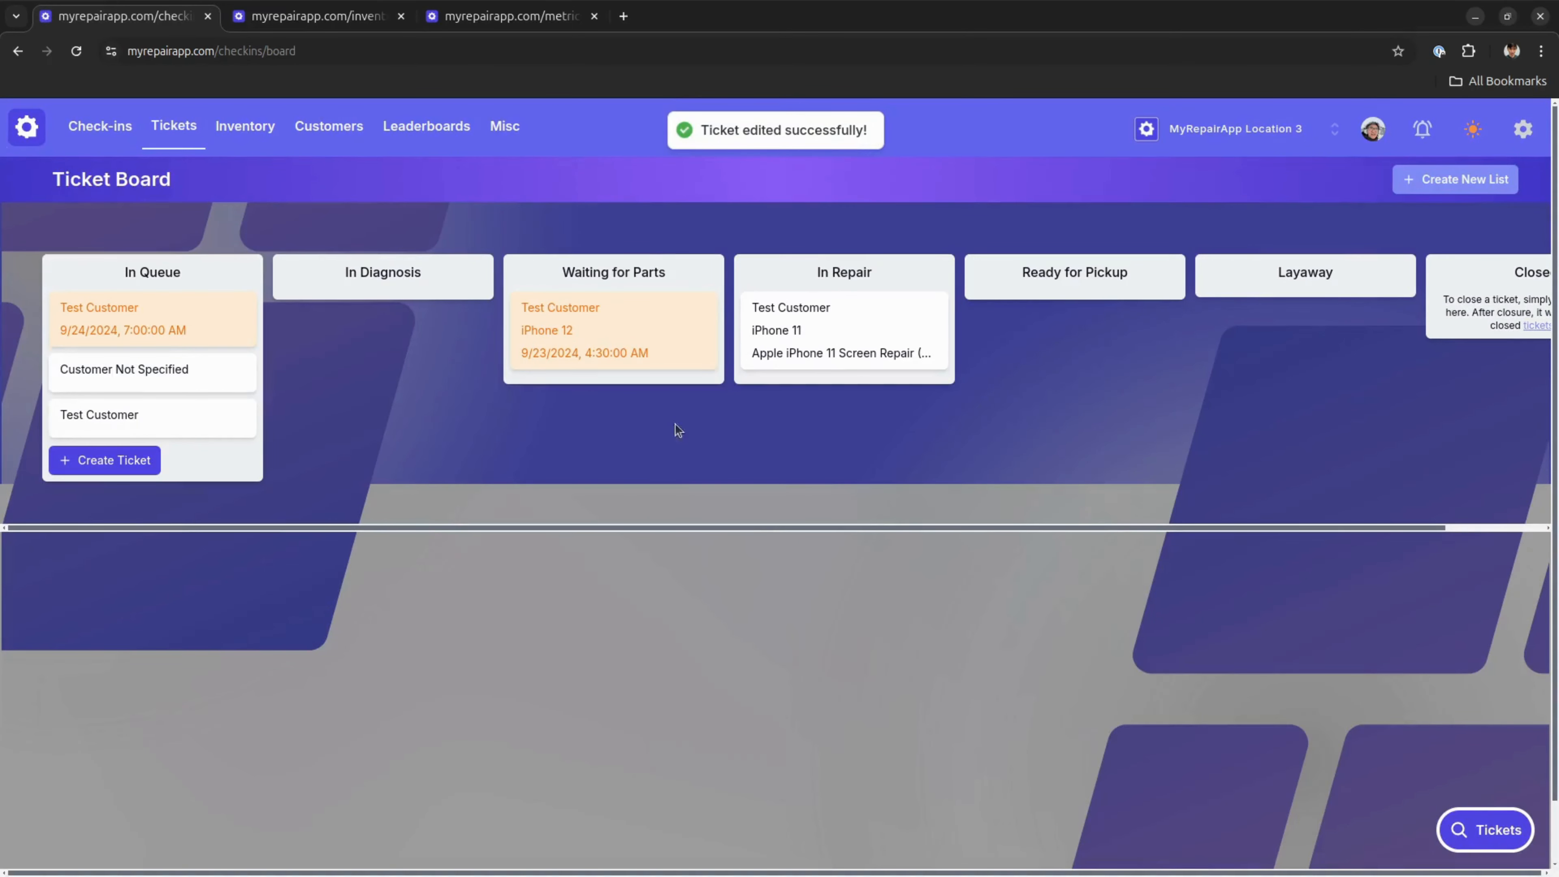
Switch to the store metrics and view the Employee Performance Dashboard
click(540, 18)
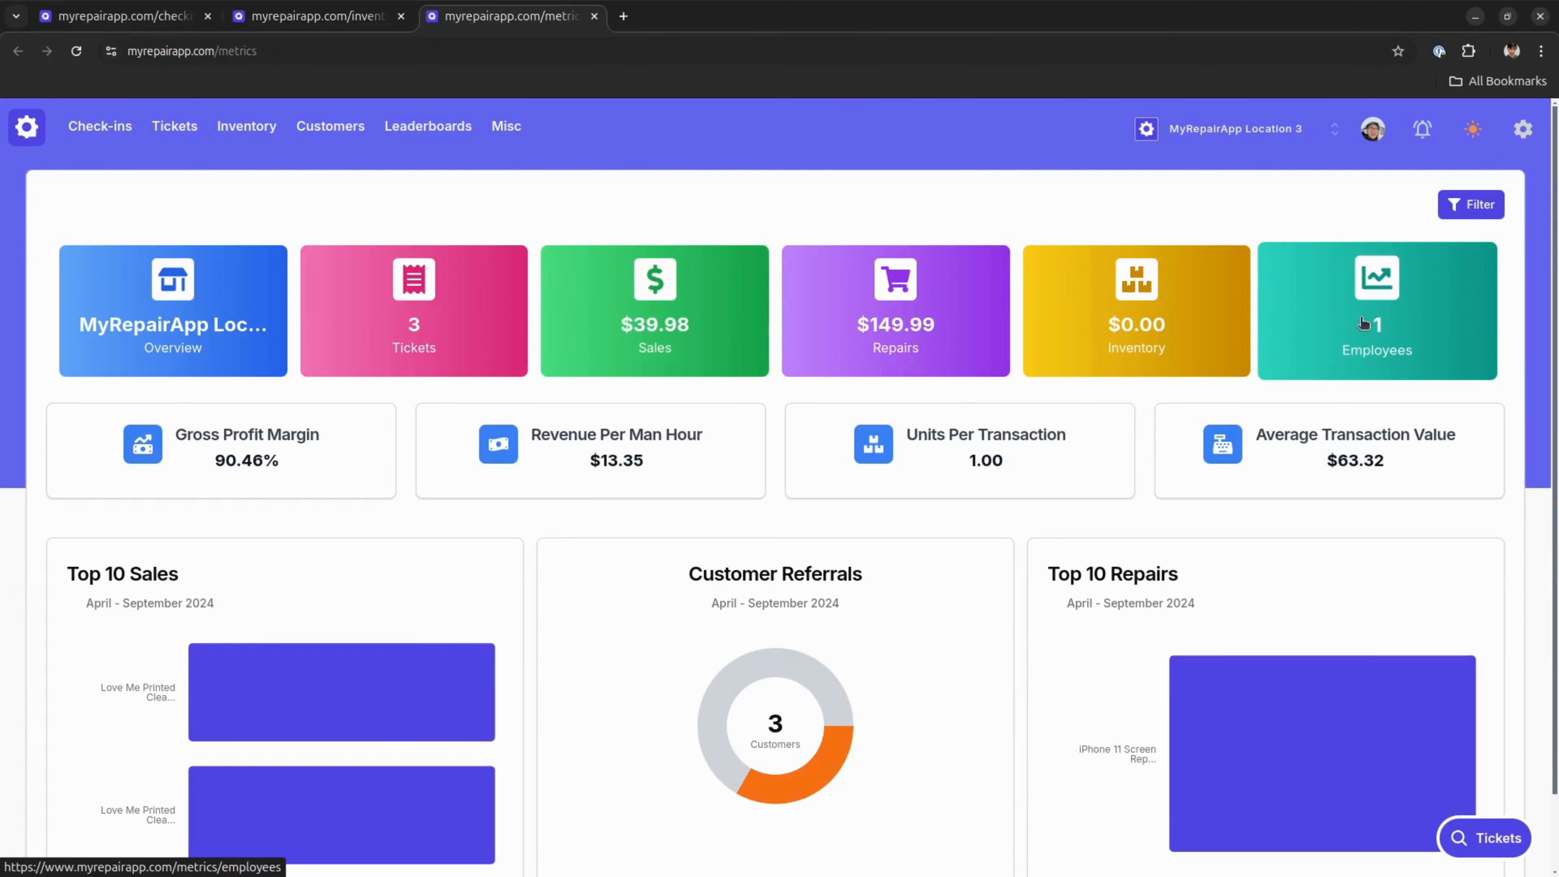
click(1363, 324)
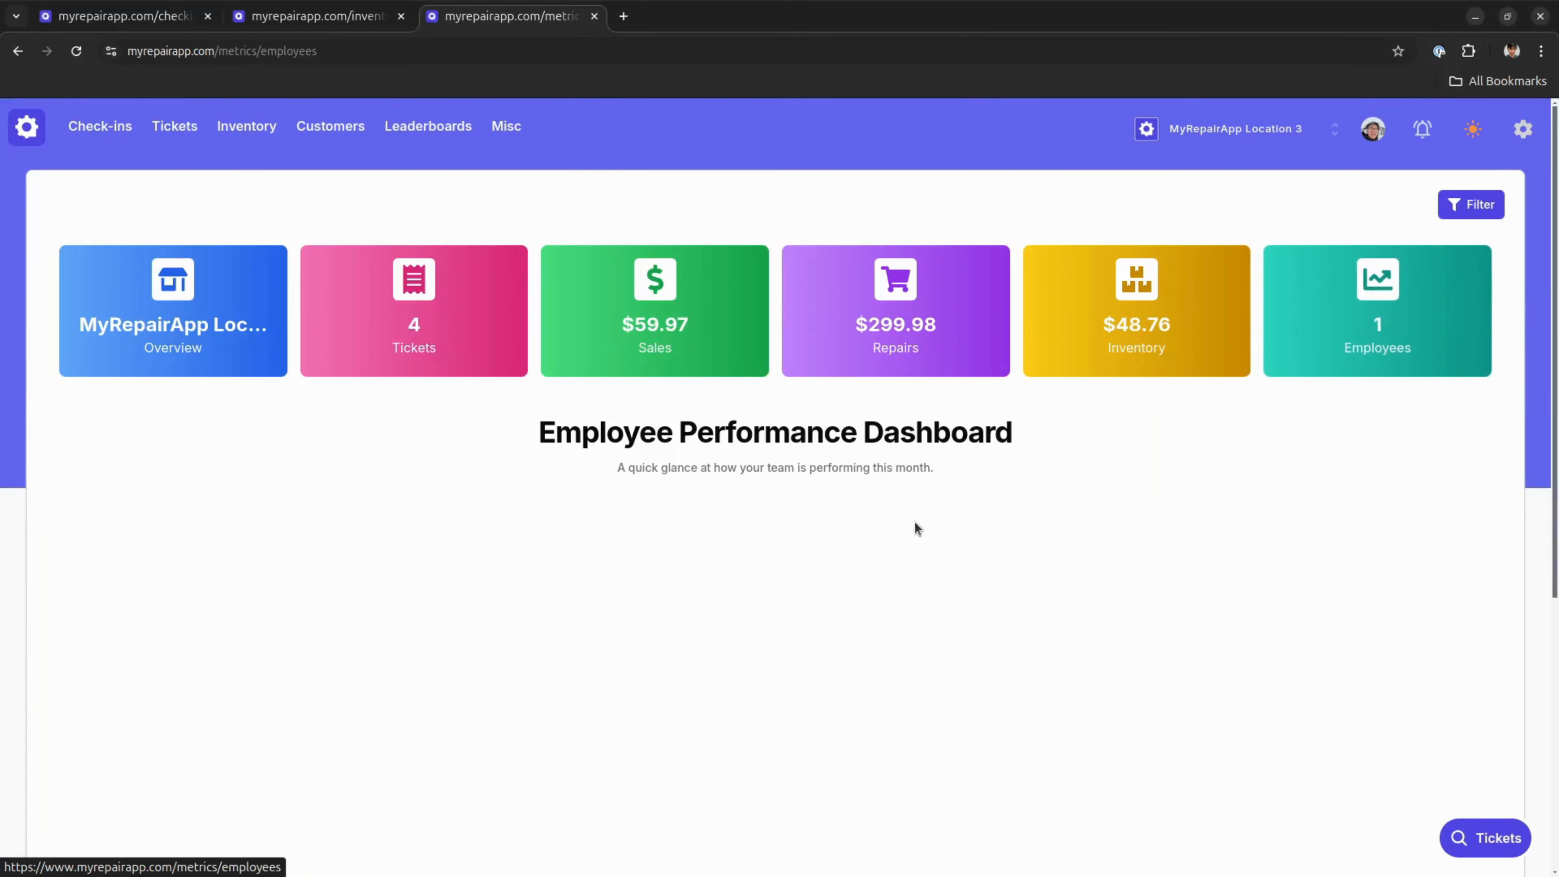
scroll(1066, 466, down, 5)
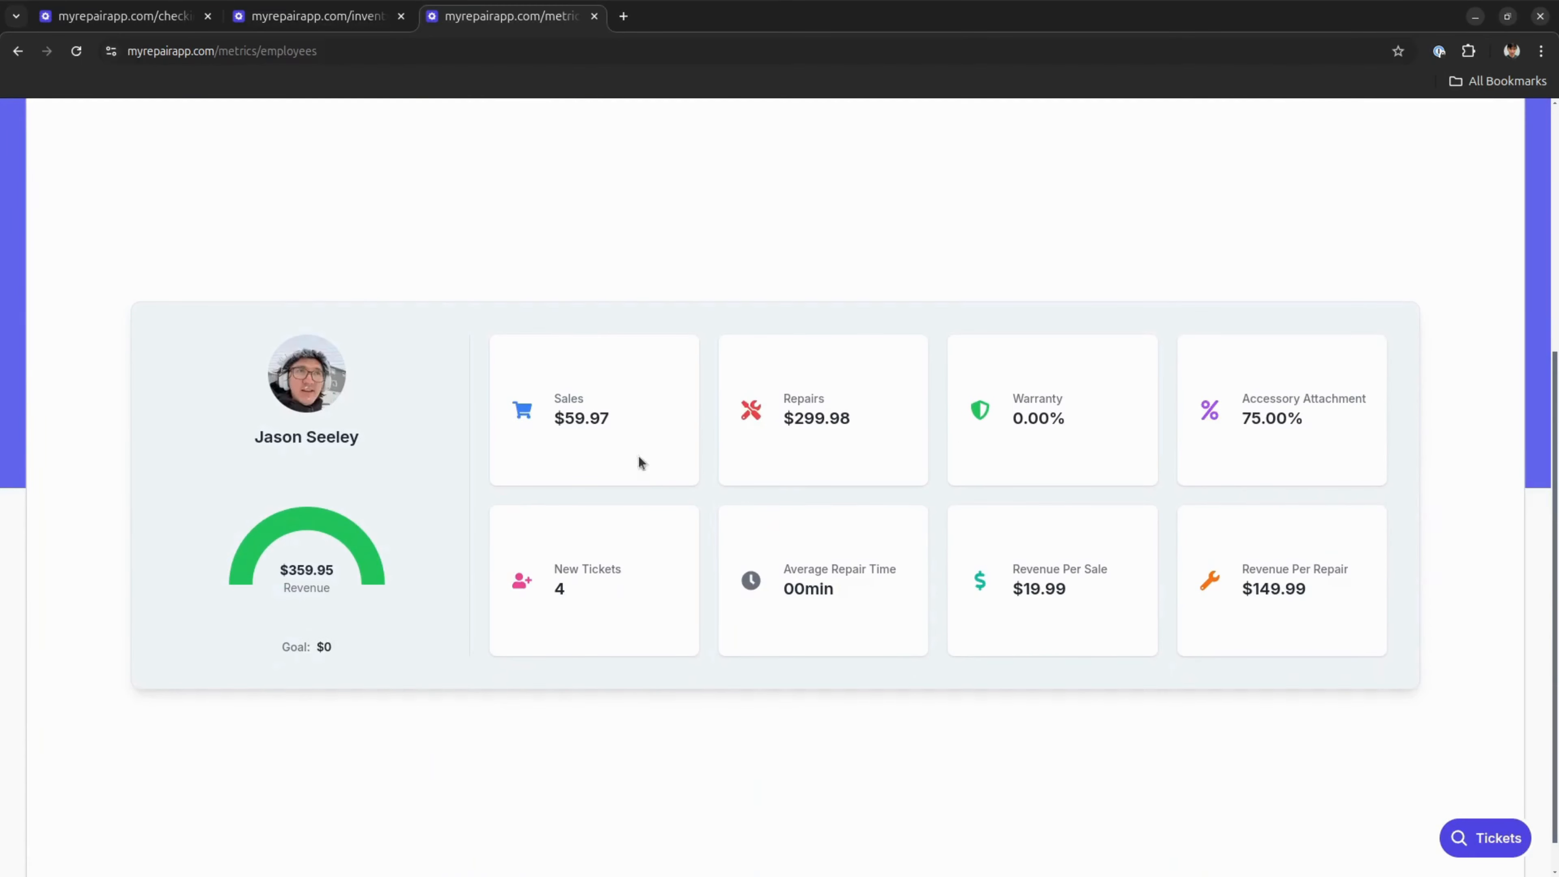
scroll(622, 526, up, 5)
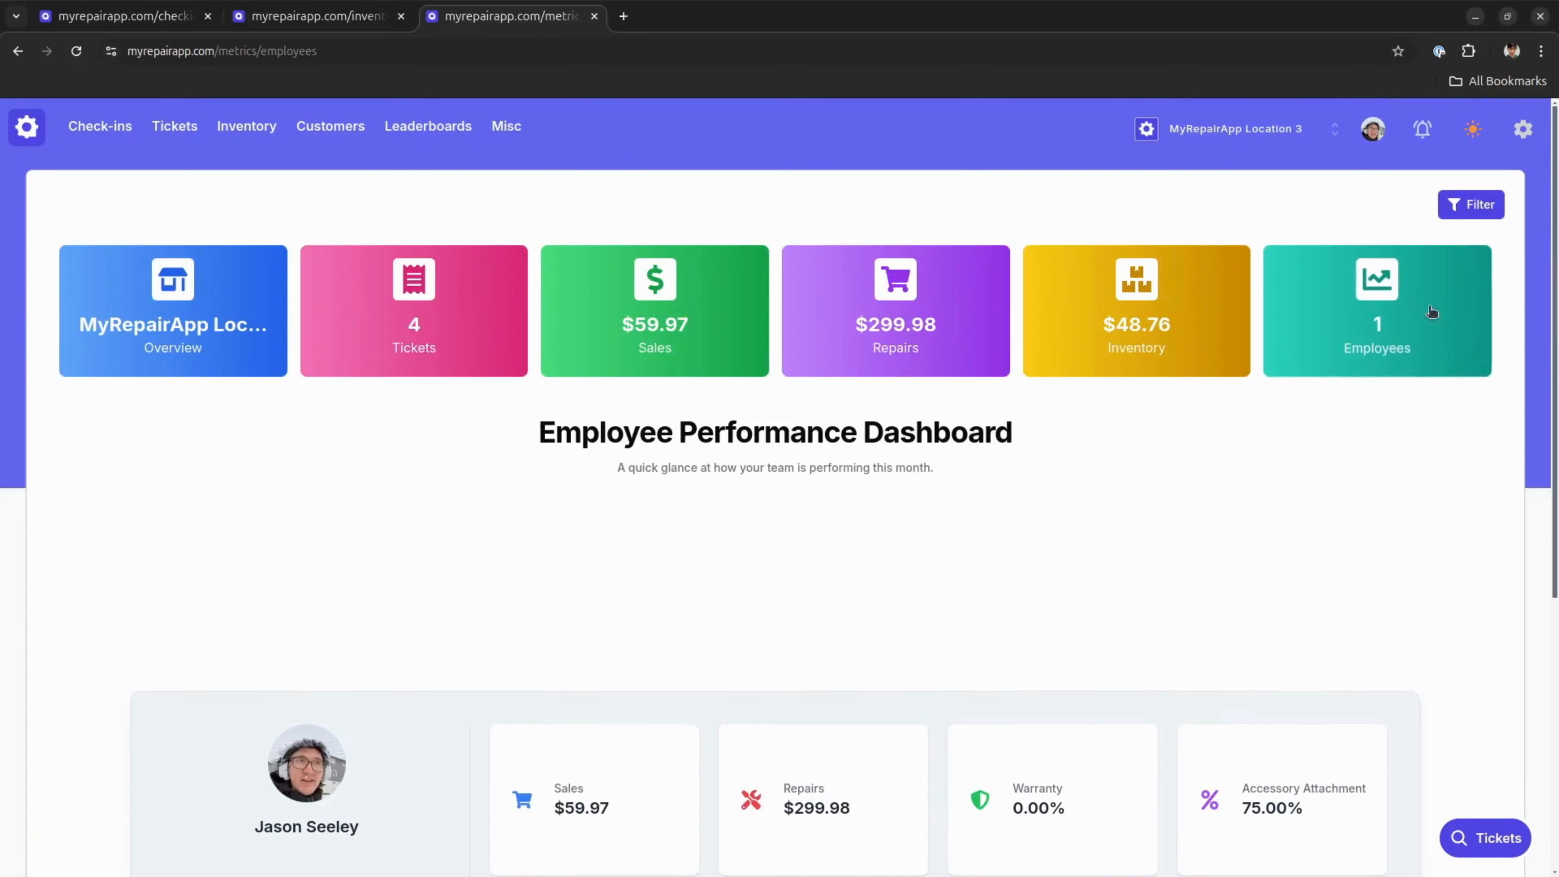
Filter the employee metrics to the date range September 1 to September 23, 2024
click(1470, 204)
click(692, 435)
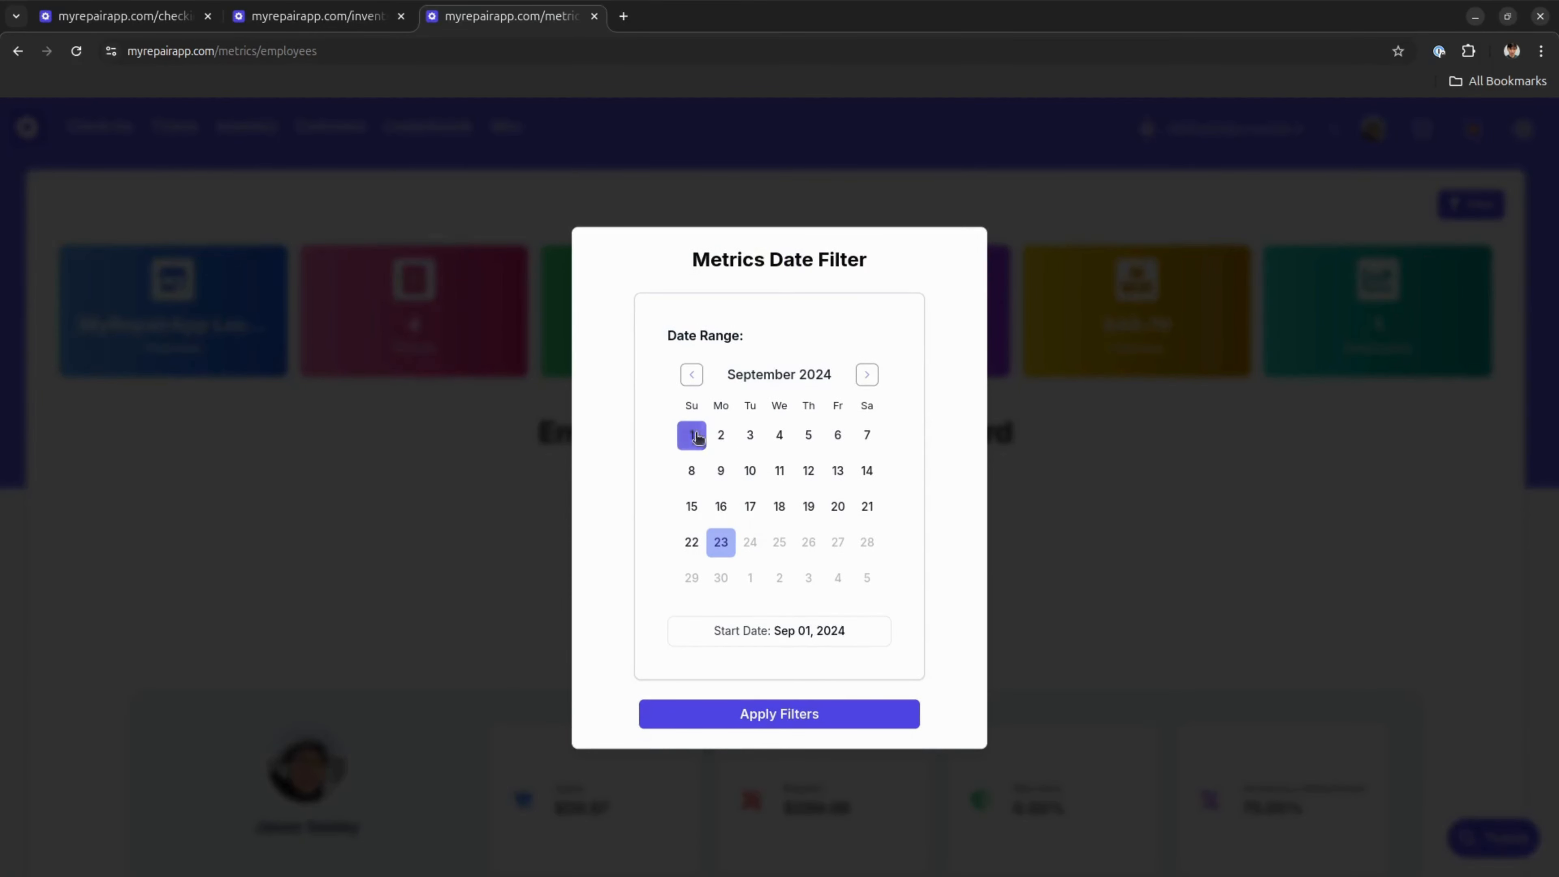
click(721, 541)
click(786, 714)
Examine the employee's performance figures, including sales, repairs, accessory attachment and new tickets
scroll(1109, 531, down, 6)
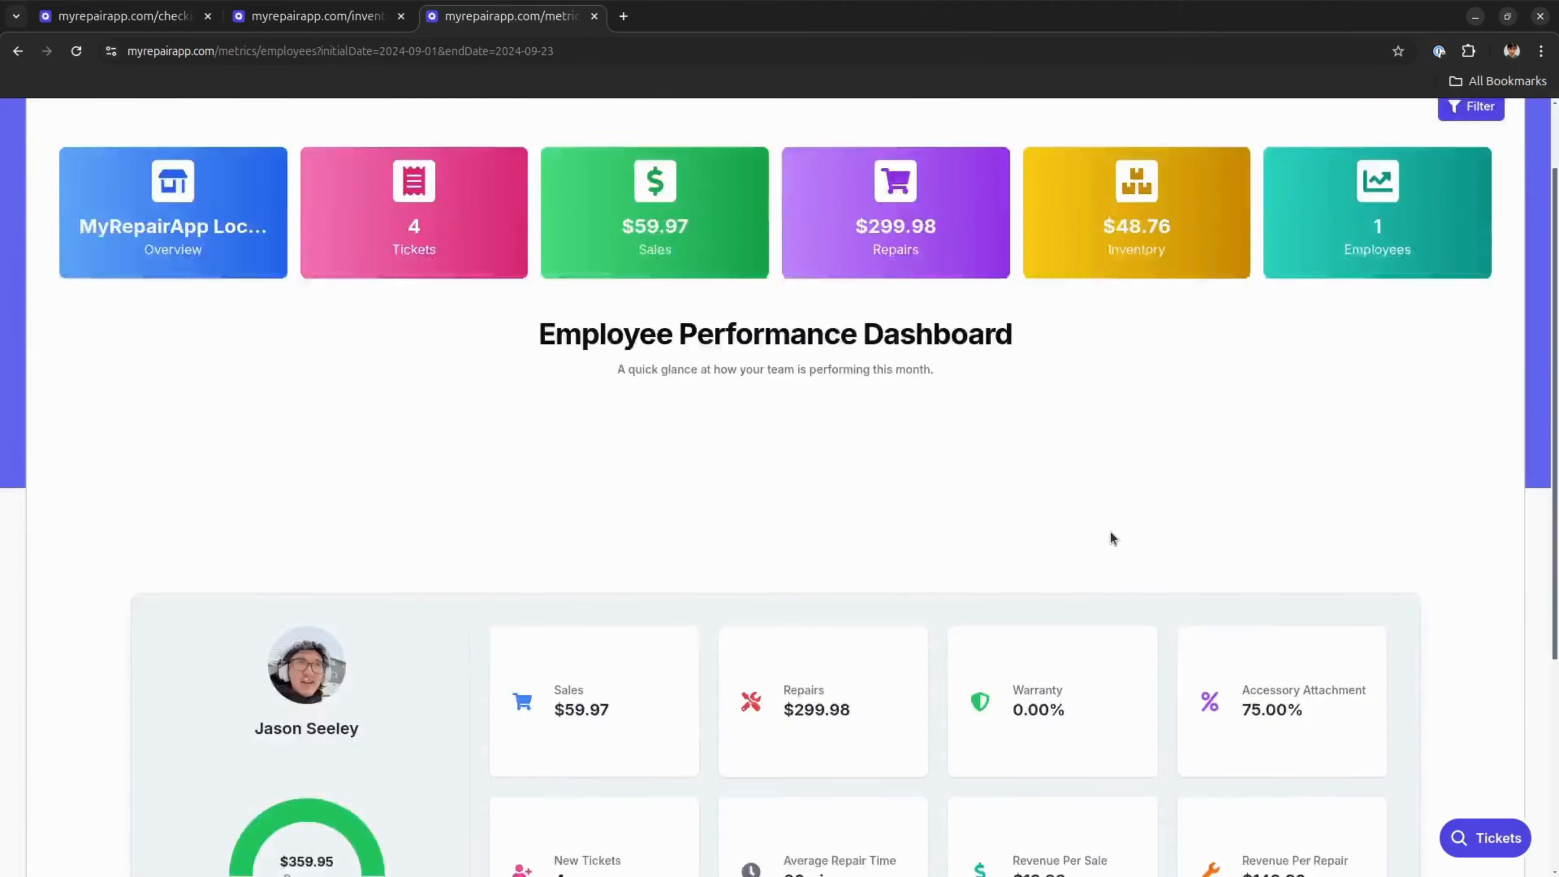
scroll(1107, 455, up, 4)
scroll(1107, 453, down, 3)
scroll(1012, 331, up, 3)
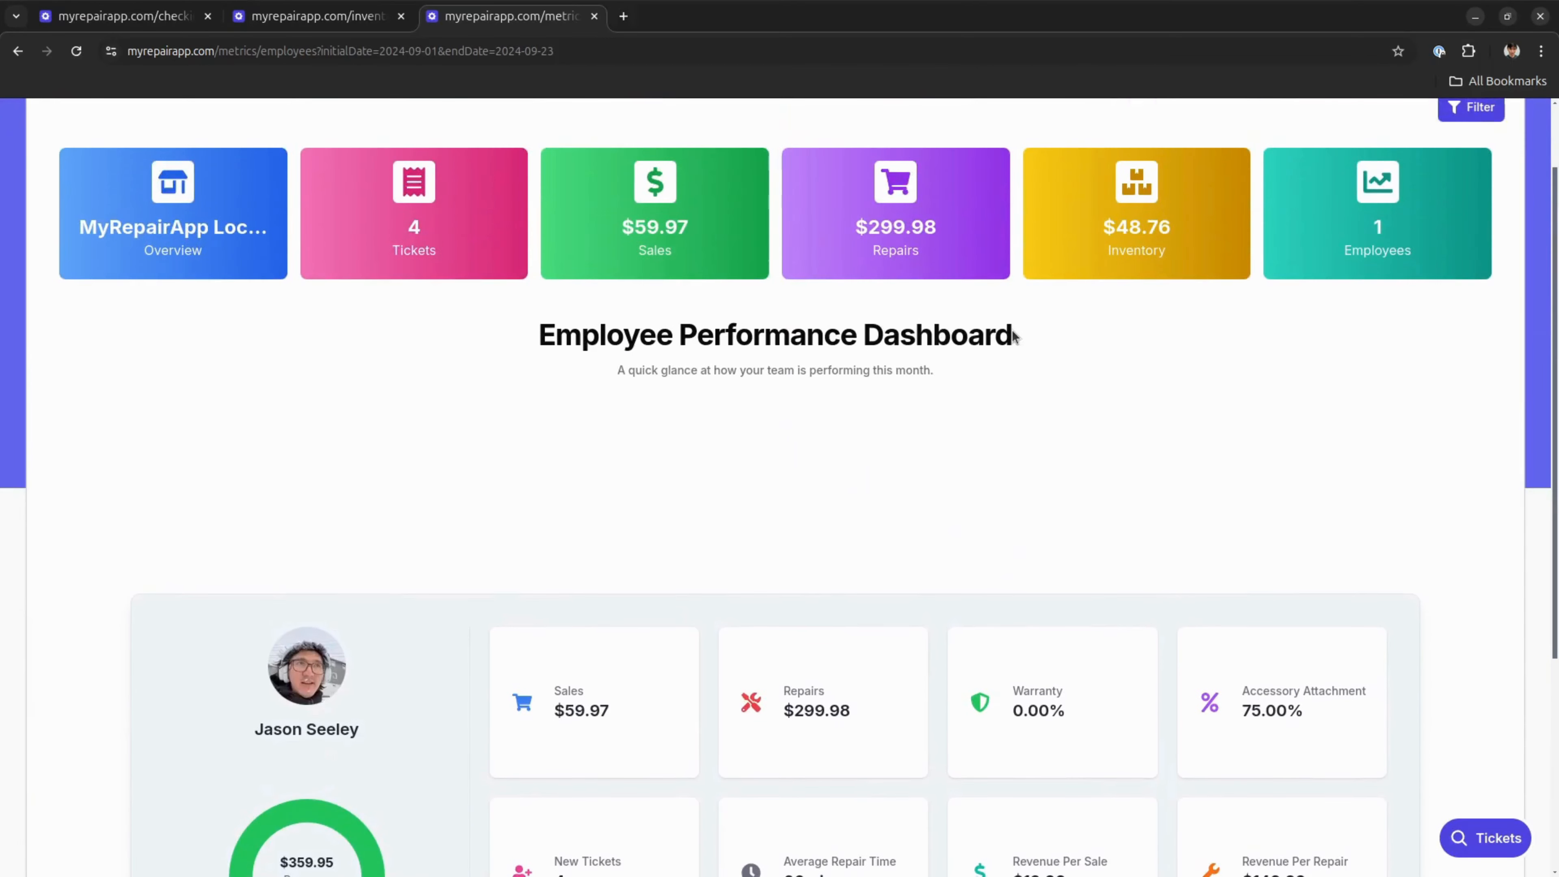
scroll(1012, 335, down, 3)
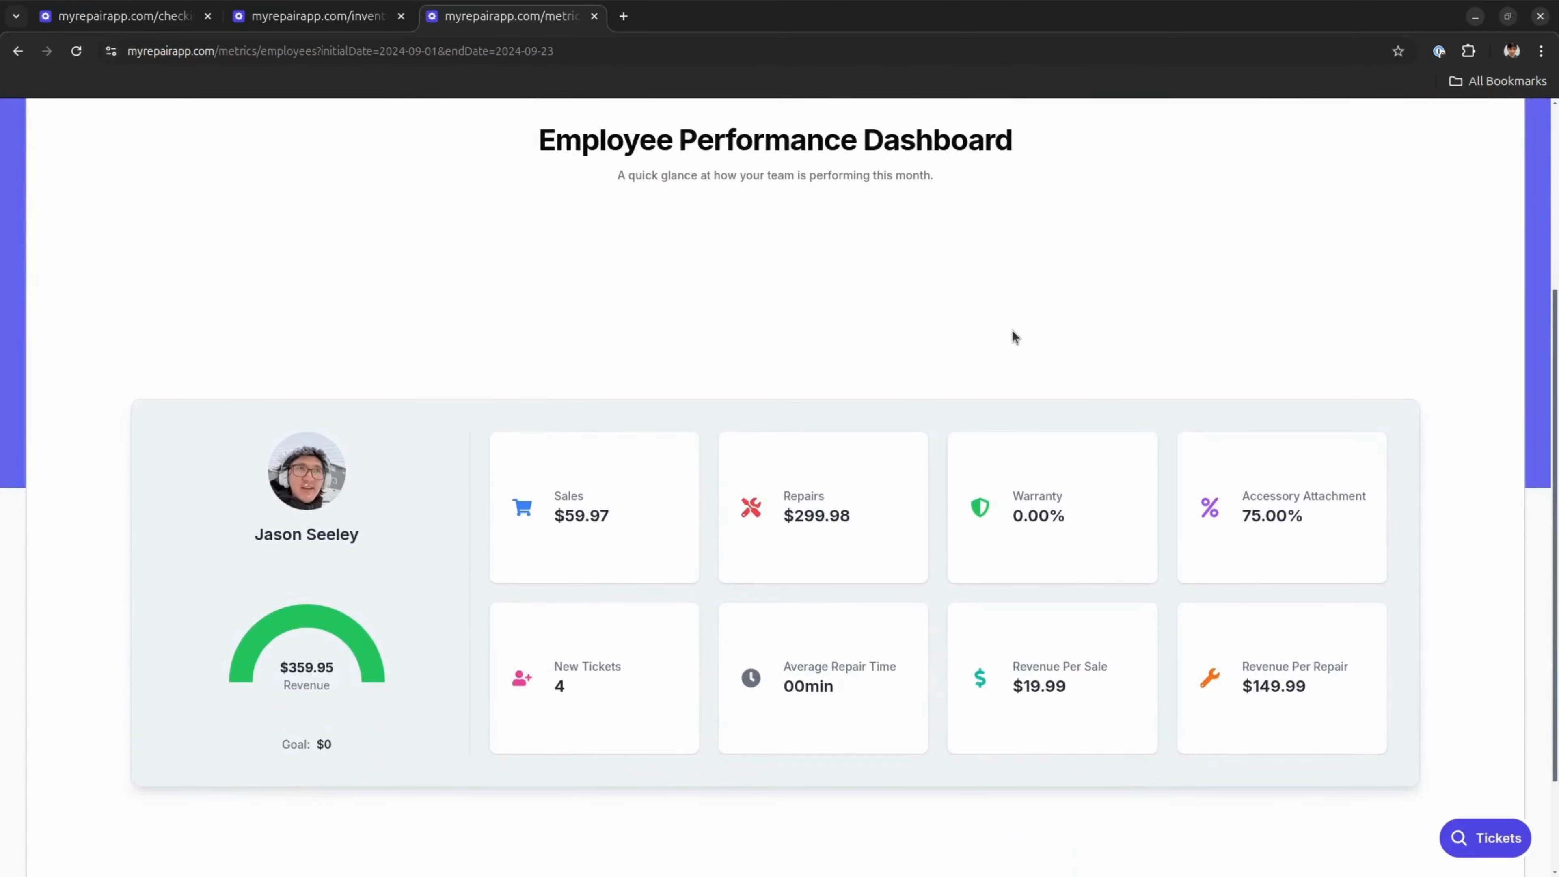
scroll(789, 231, down, 2)
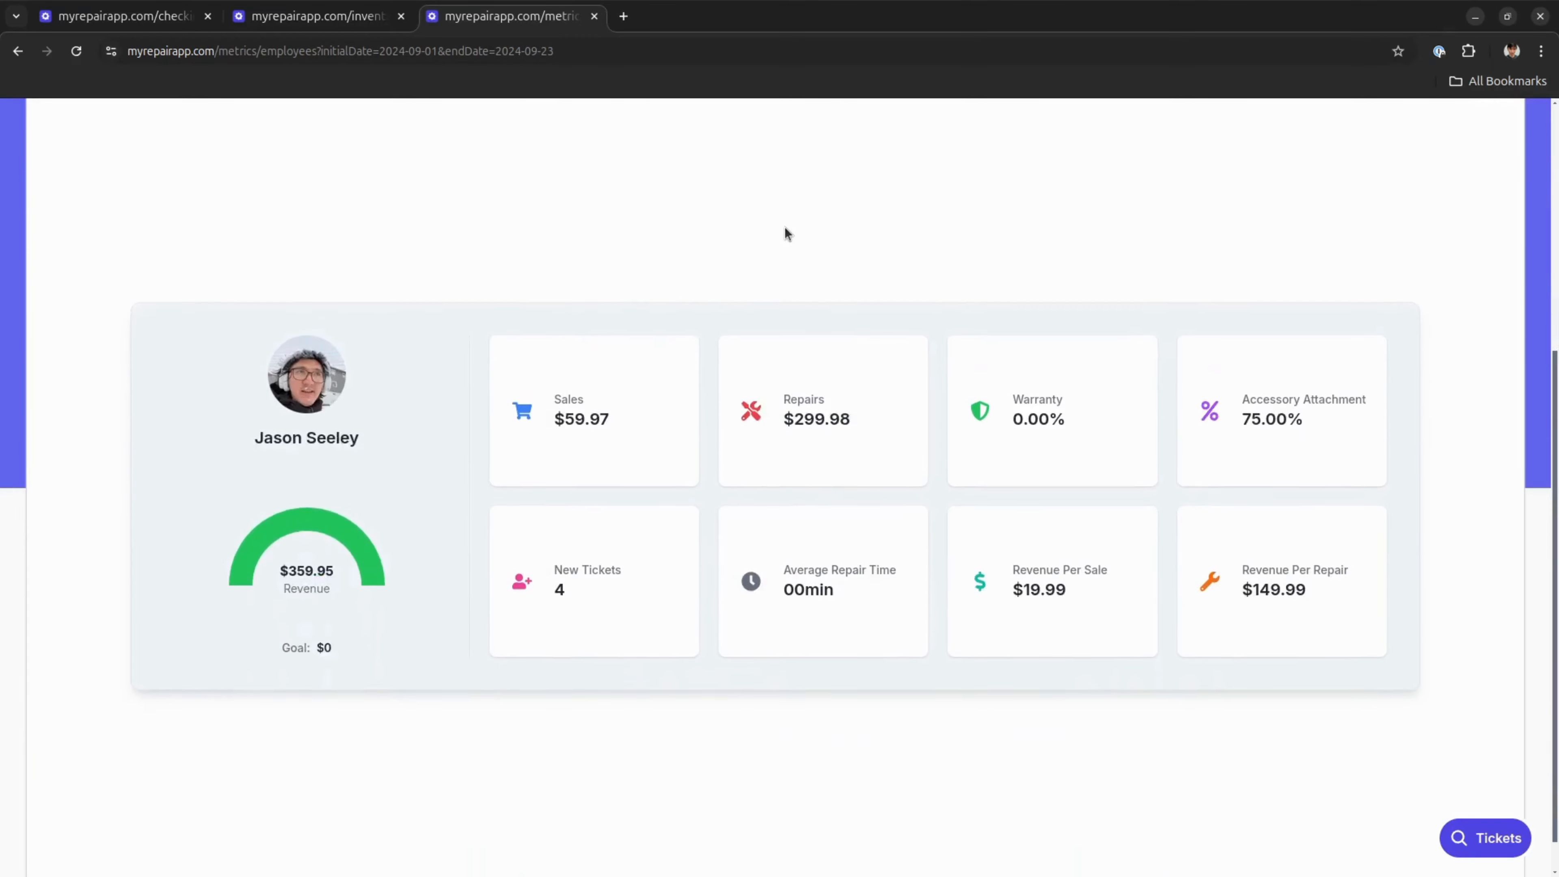
scroll(937, 303, up, 3)
scroll(946, 310, down, 3)
scroll(936, 328, up, 1)
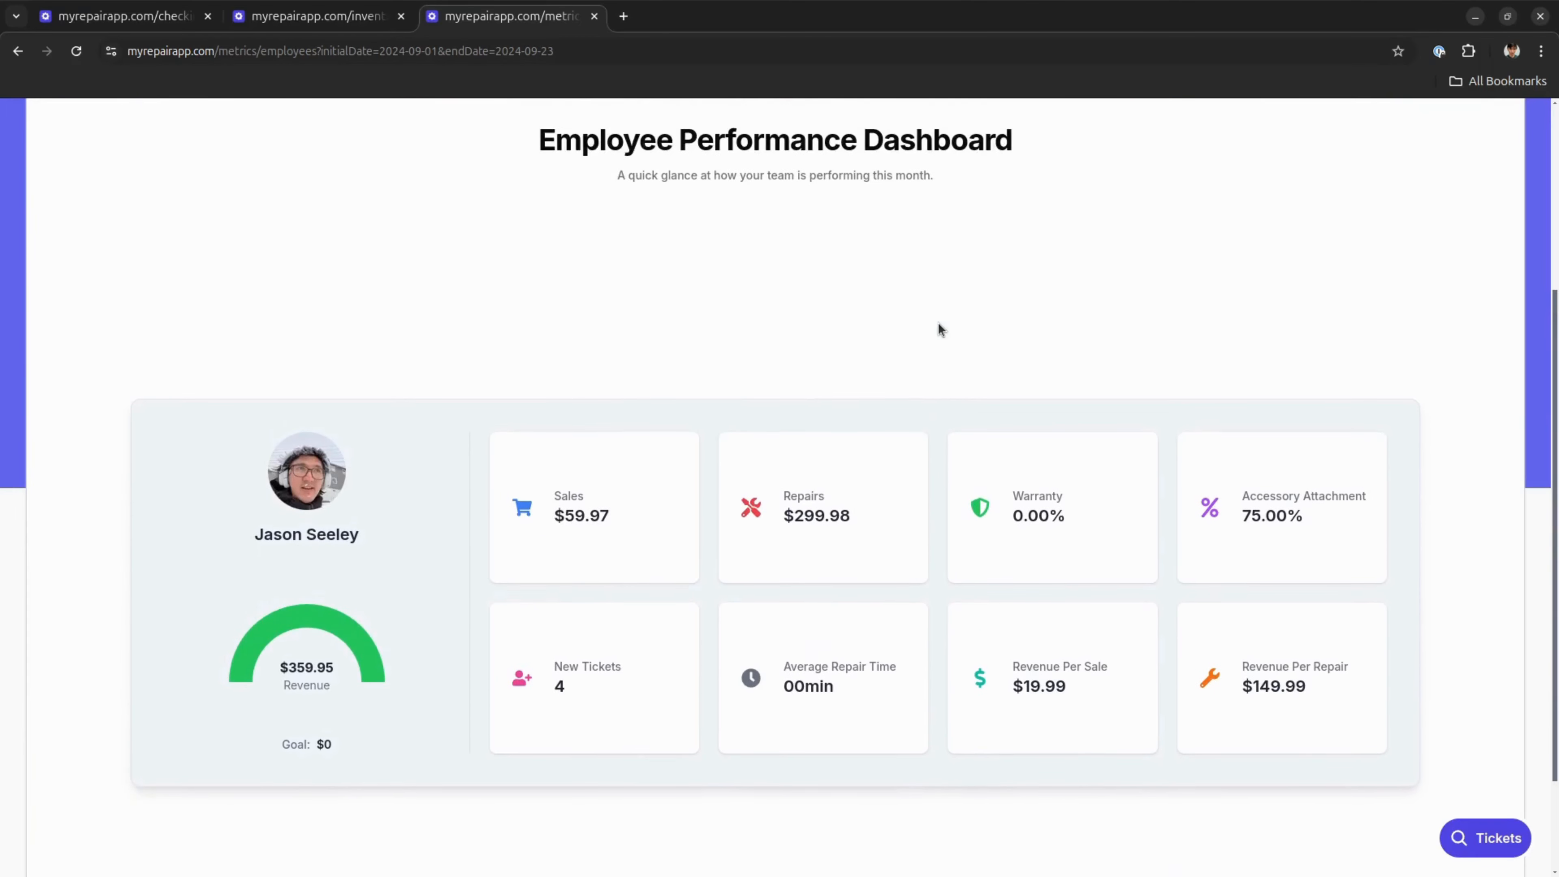
drag(1242, 516, 1322, 526)
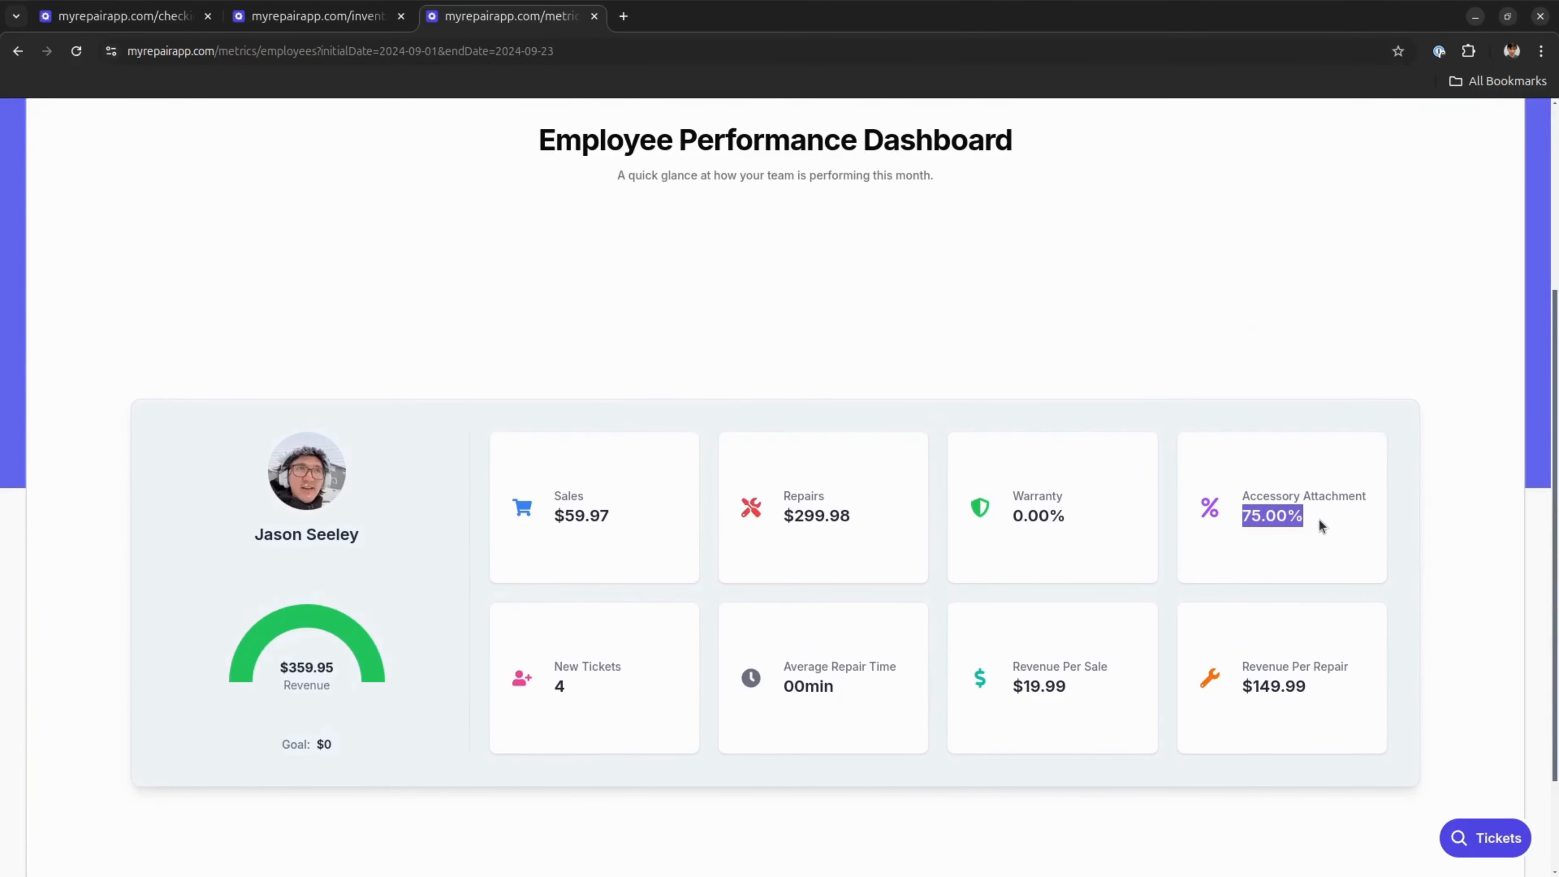
click(1315, 519)
drag(588, 685, 542, 682)
click(593, 668)
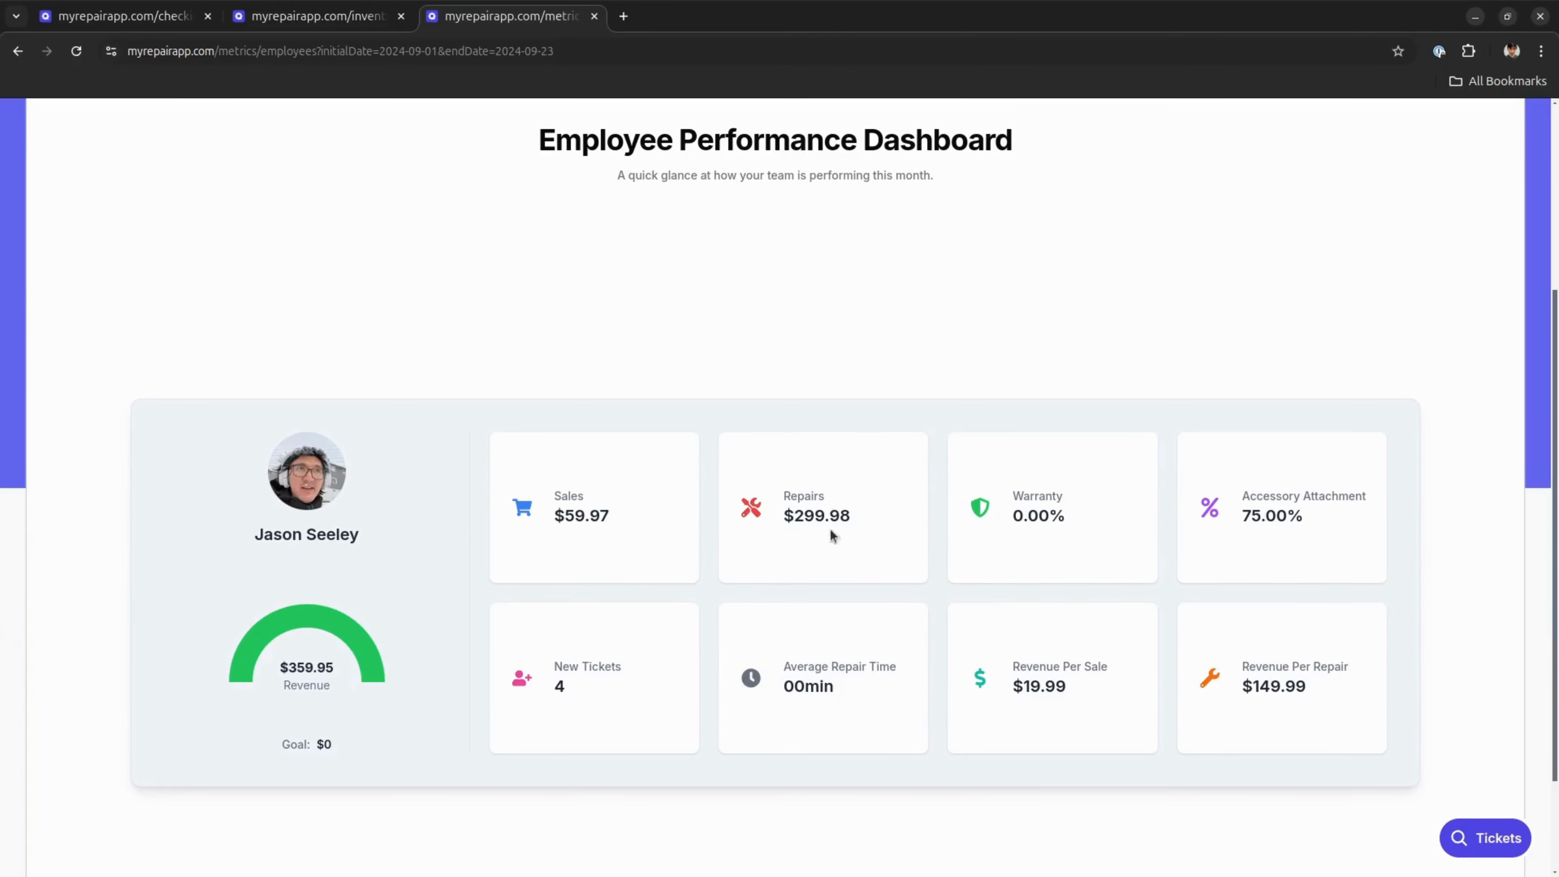
Check the iPhone 11 ticket in In Repair on the ticket board against the employee's average repair time metric
click(121, 15)
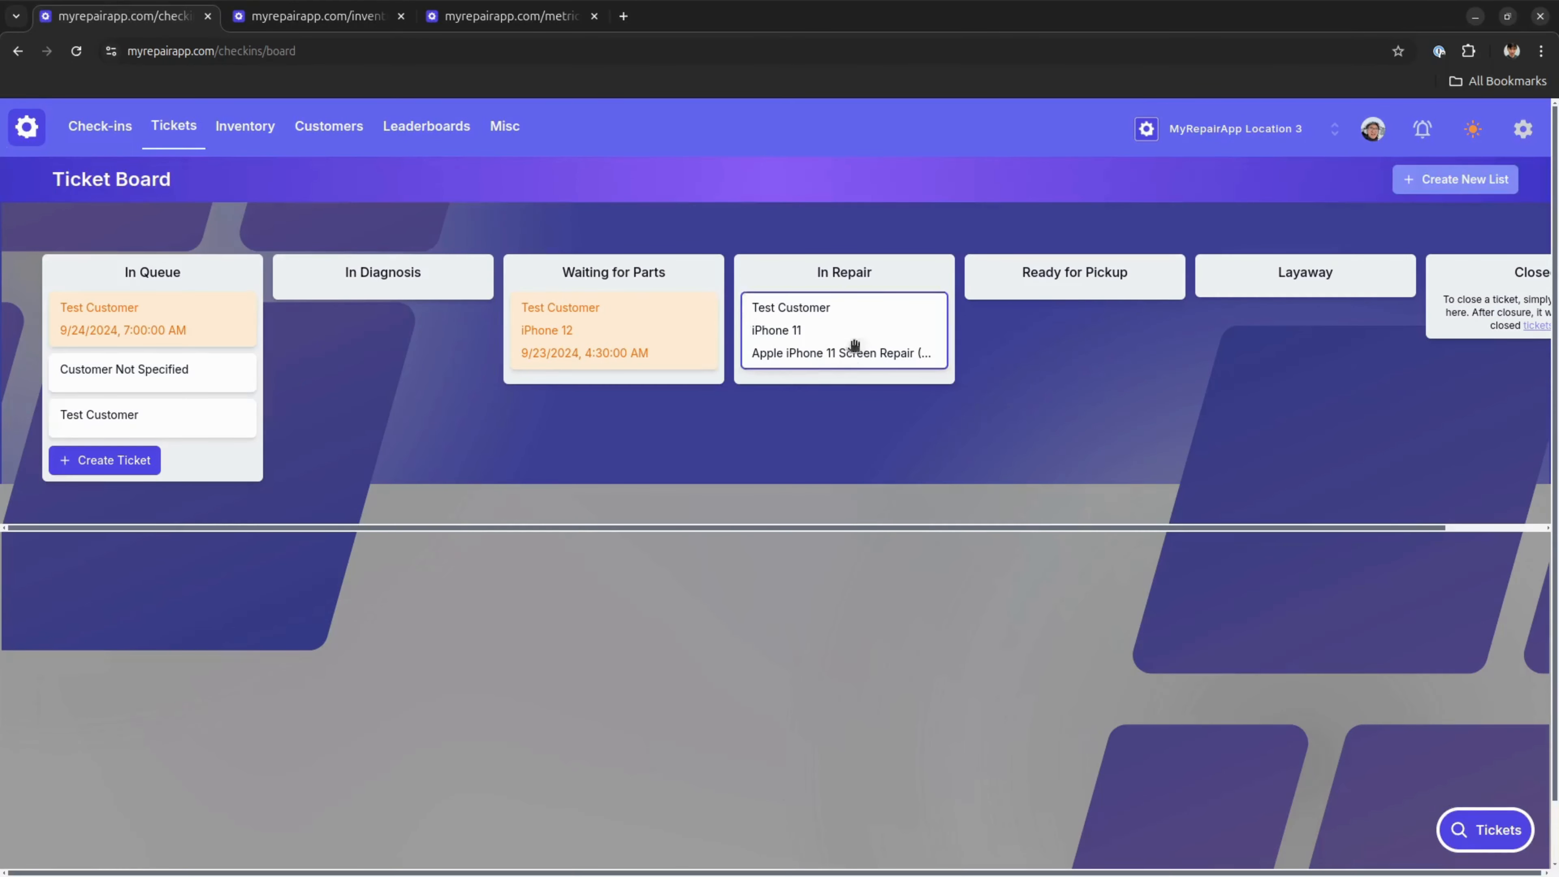
click(548, 8)
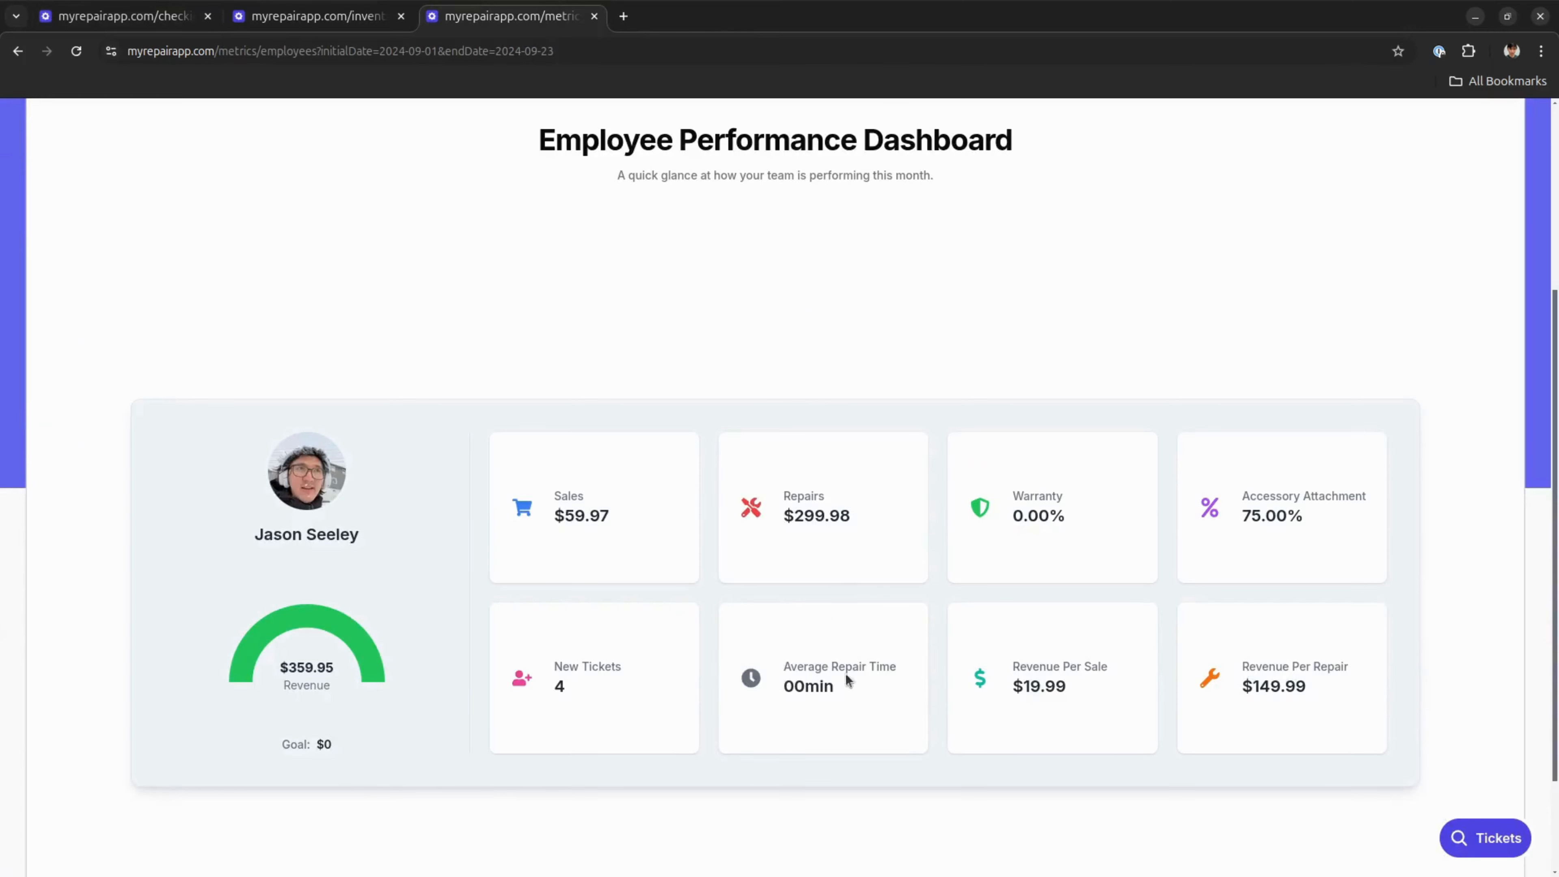
drag(835, 687, 779, 675)
click(819, 676)
Return to the ticket board and reposition the iPhone 11 ticket within the In Repair list
click(175, 8)
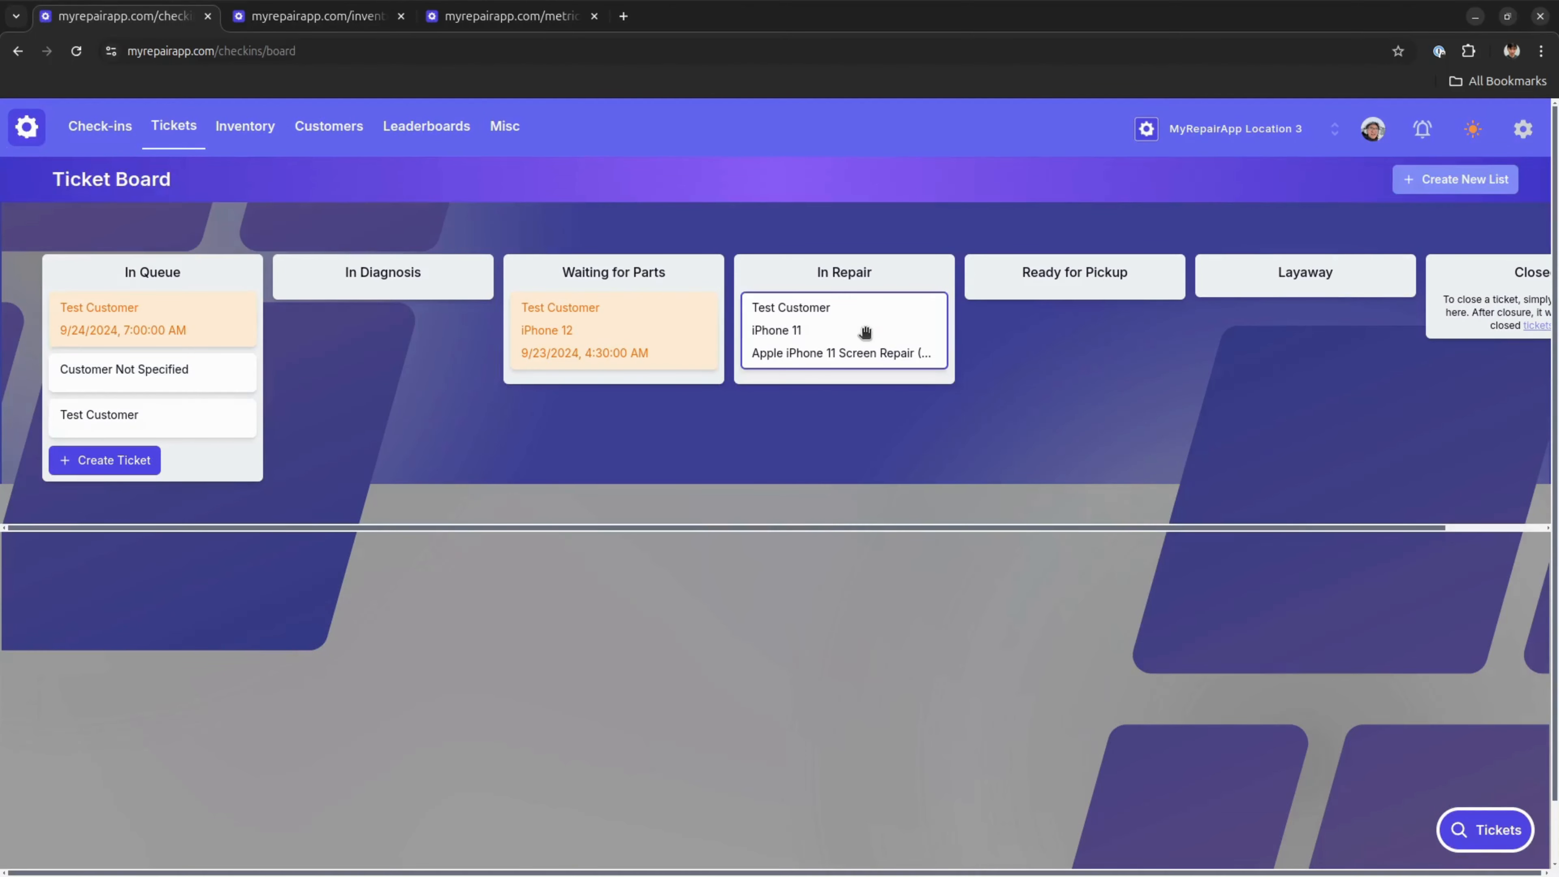
drag(865, 333, 921, 342)
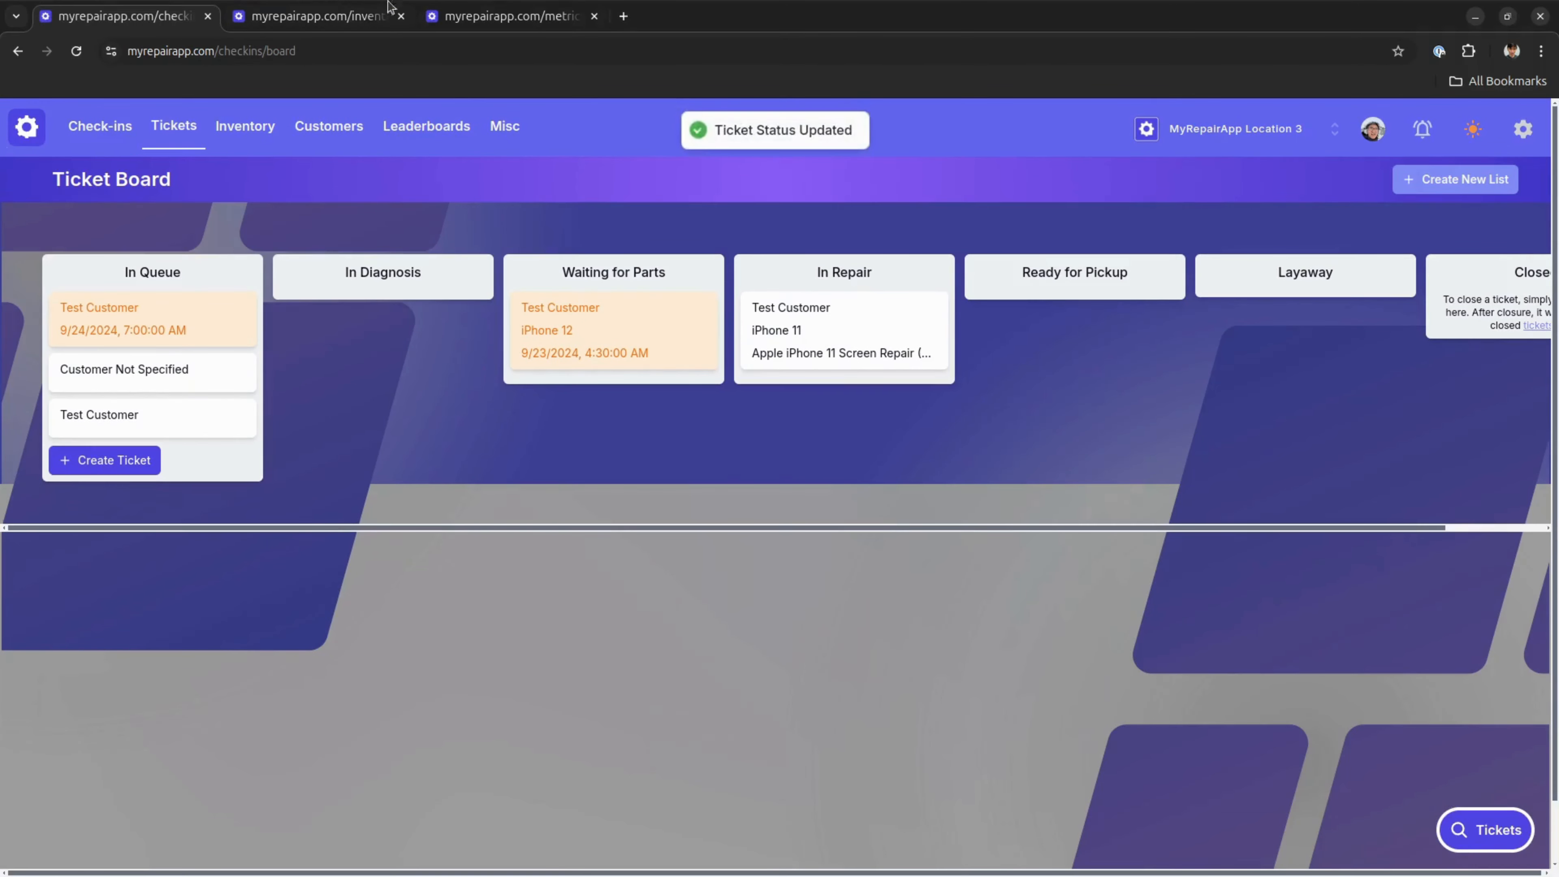
View the store's metrics overview for the filtered date range, comparing it with the ticket board
click(501, 12)
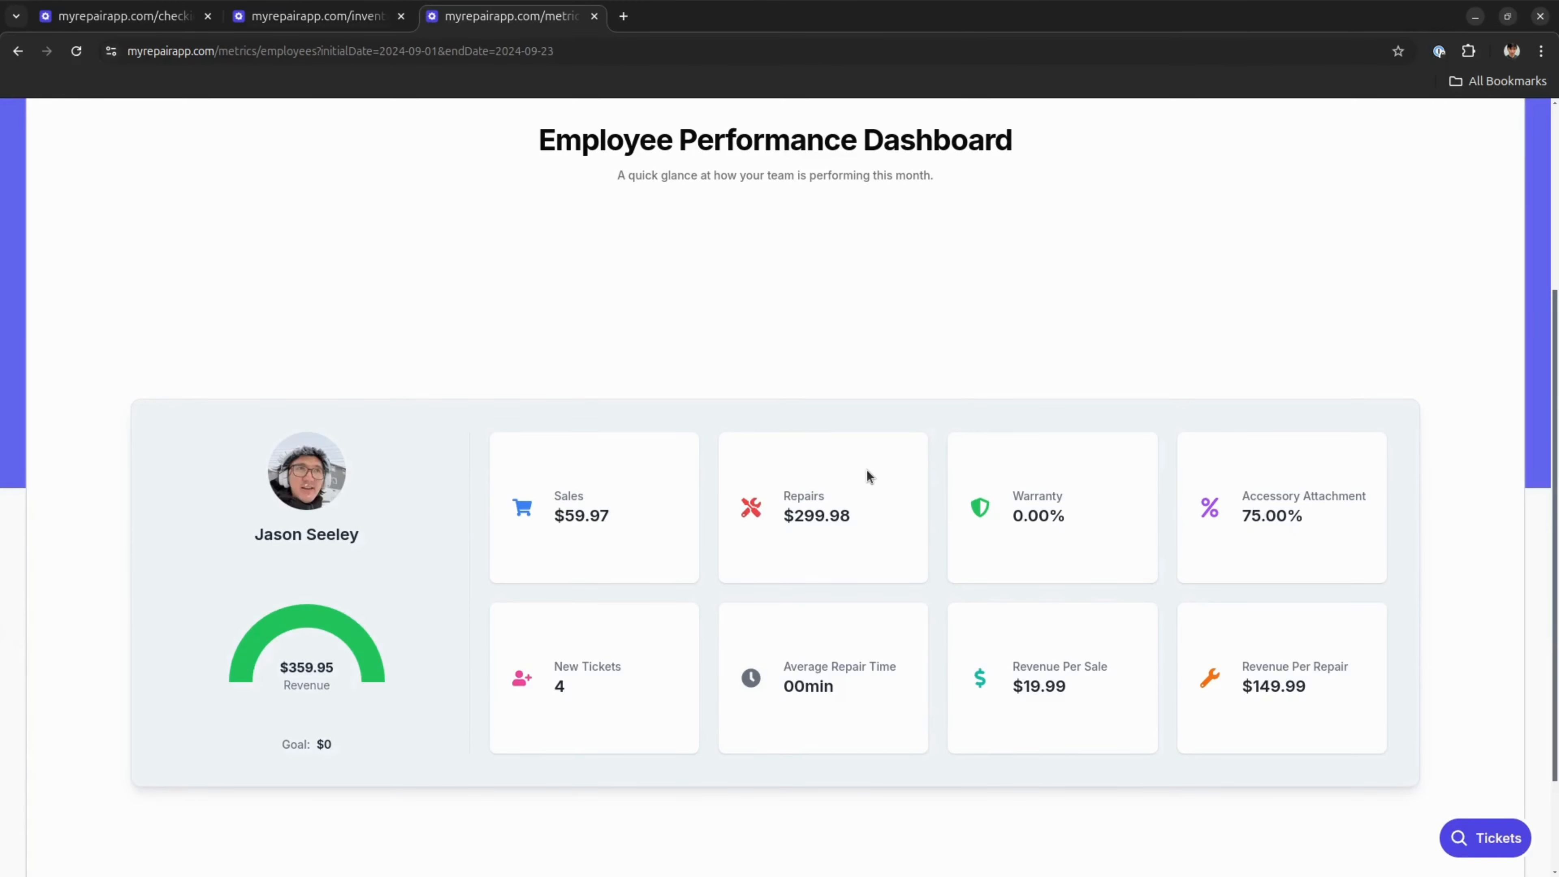
scroll(866, 469, up, 5)
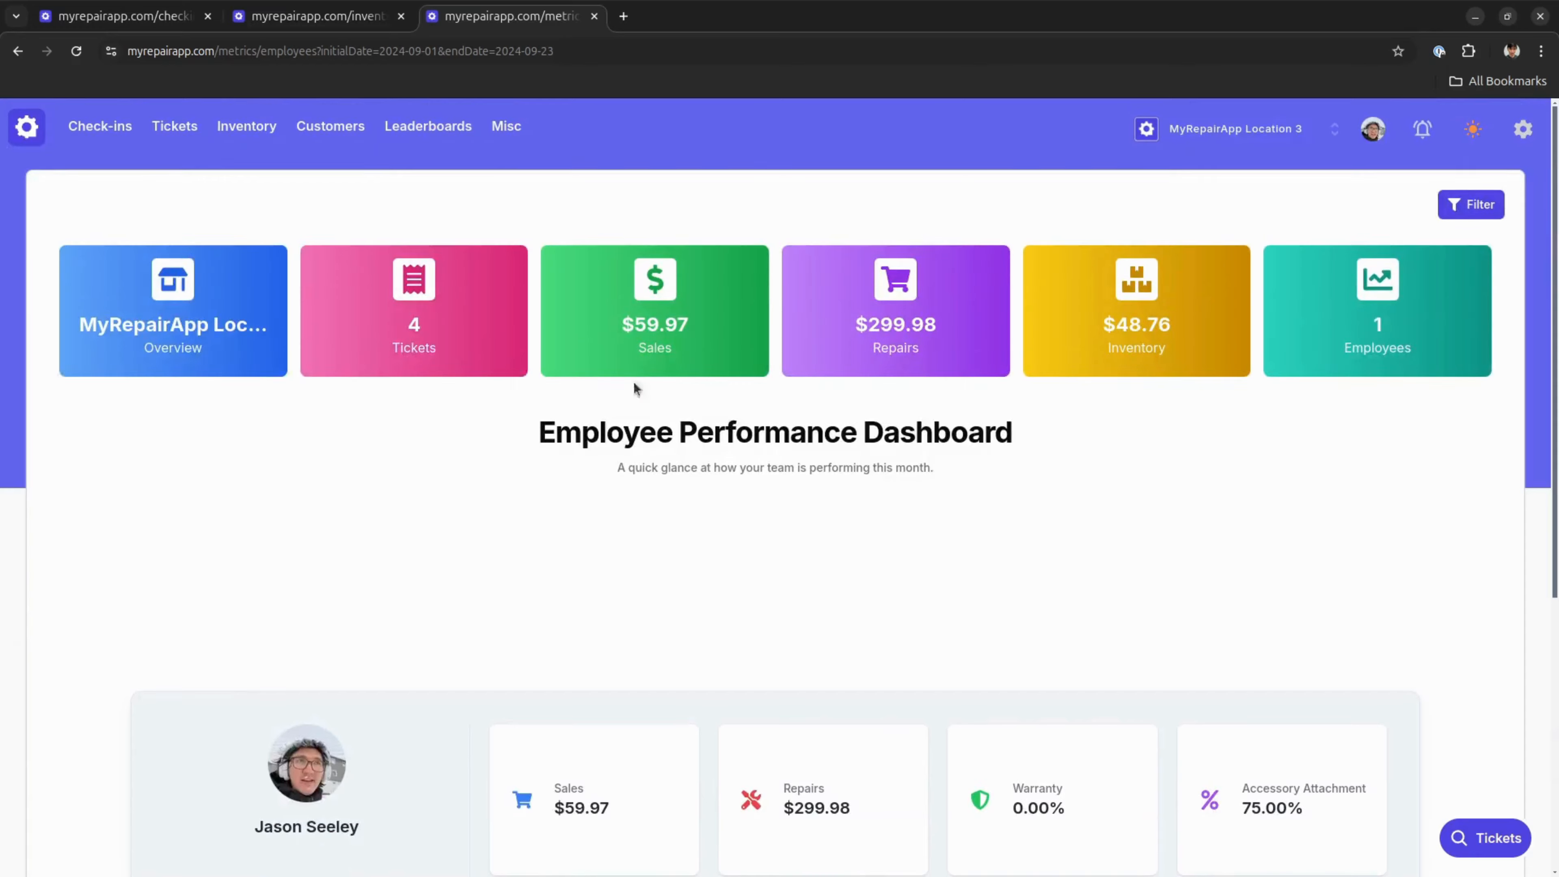
click(187, 341)
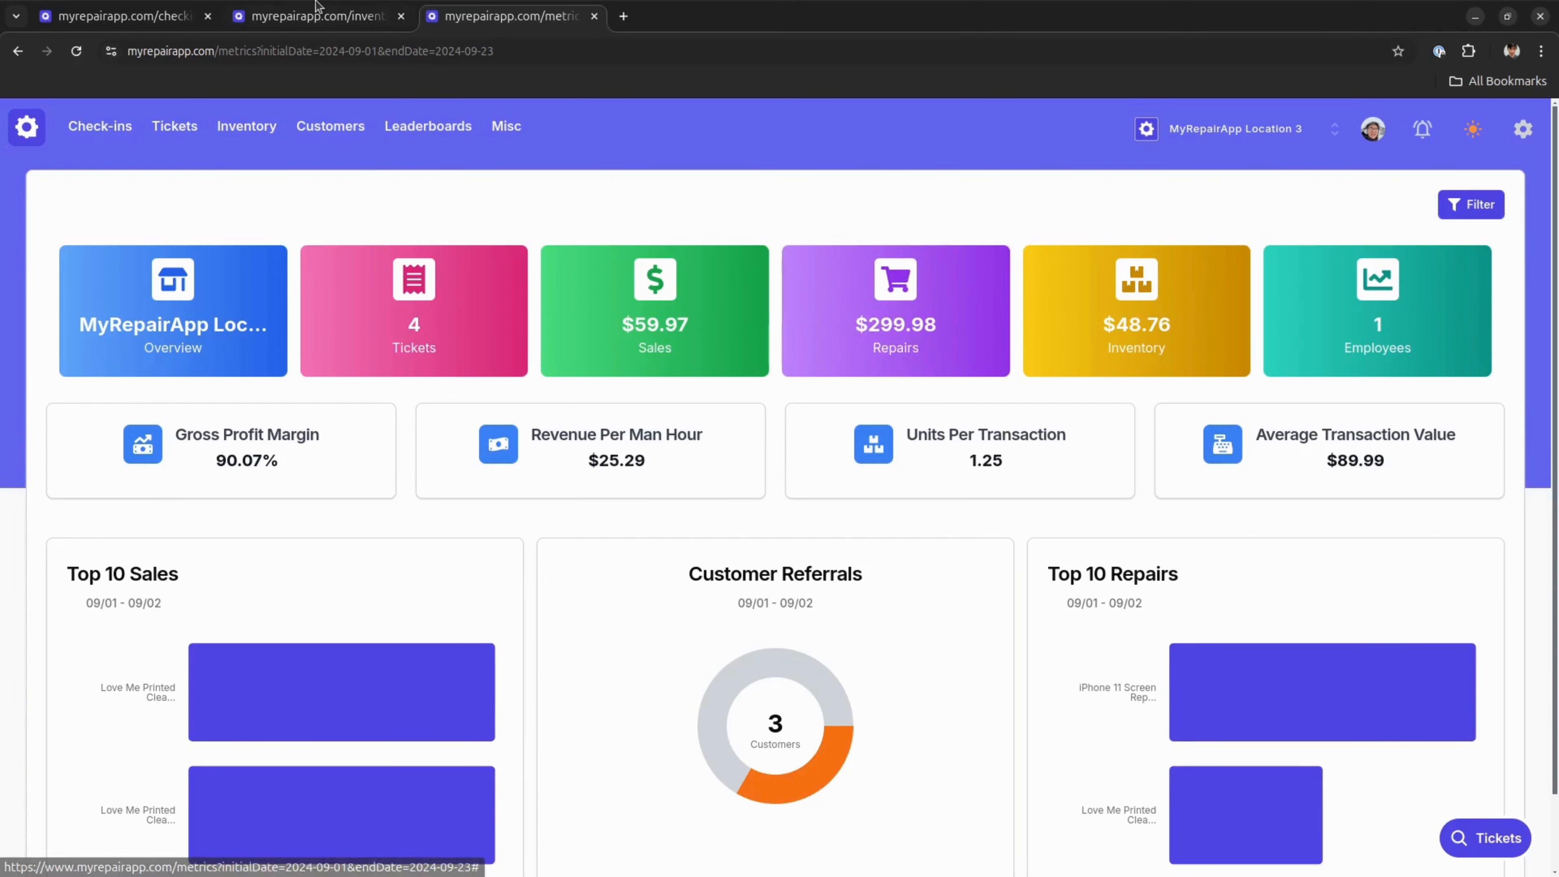
click(123, 16)
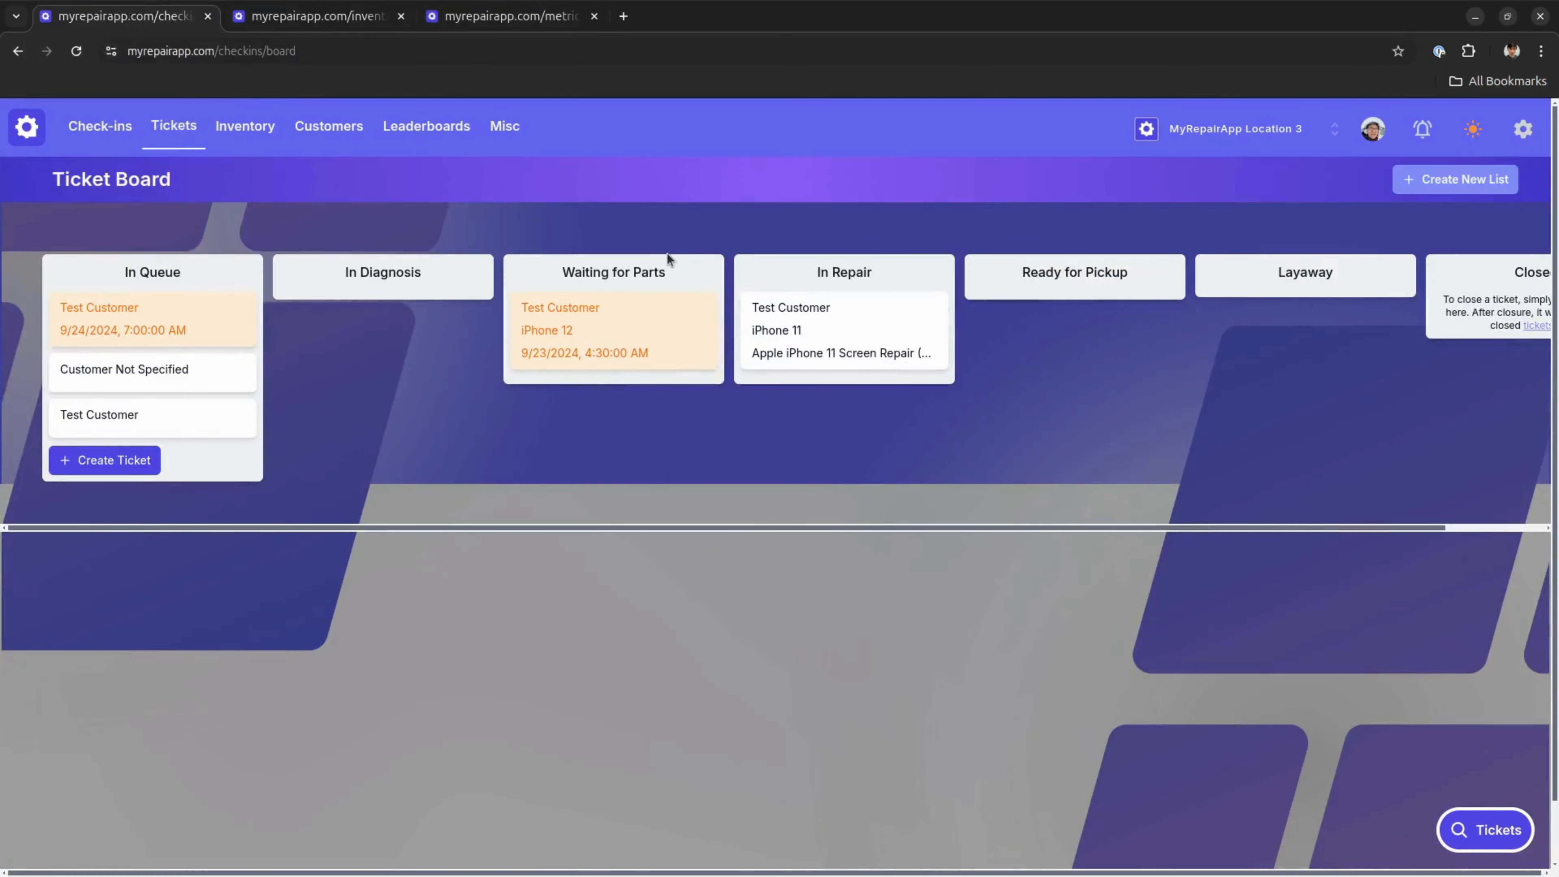
click(495, 12)
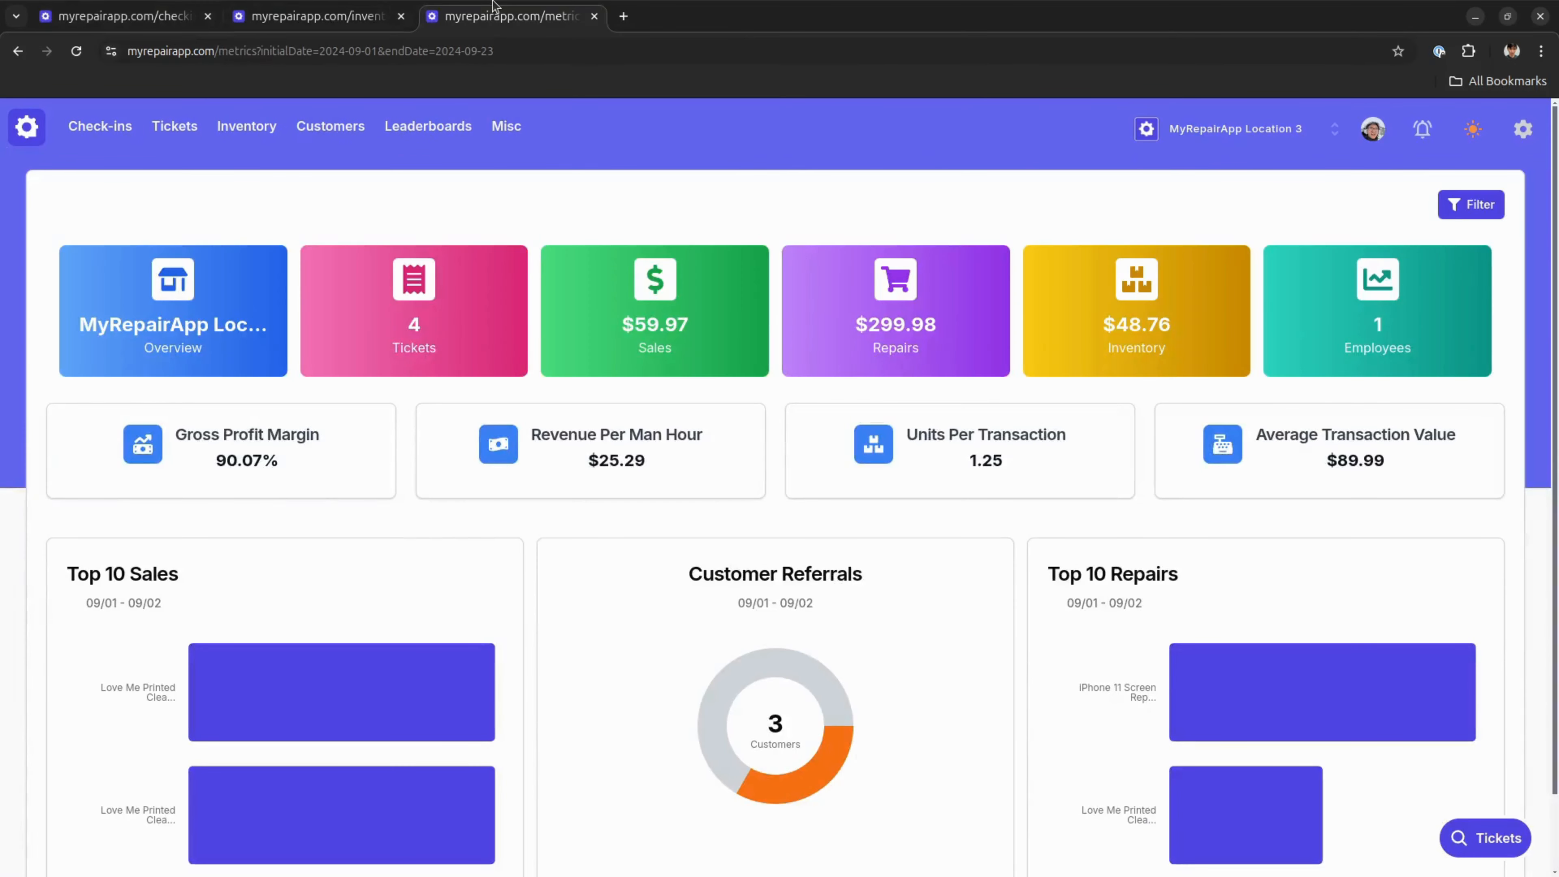